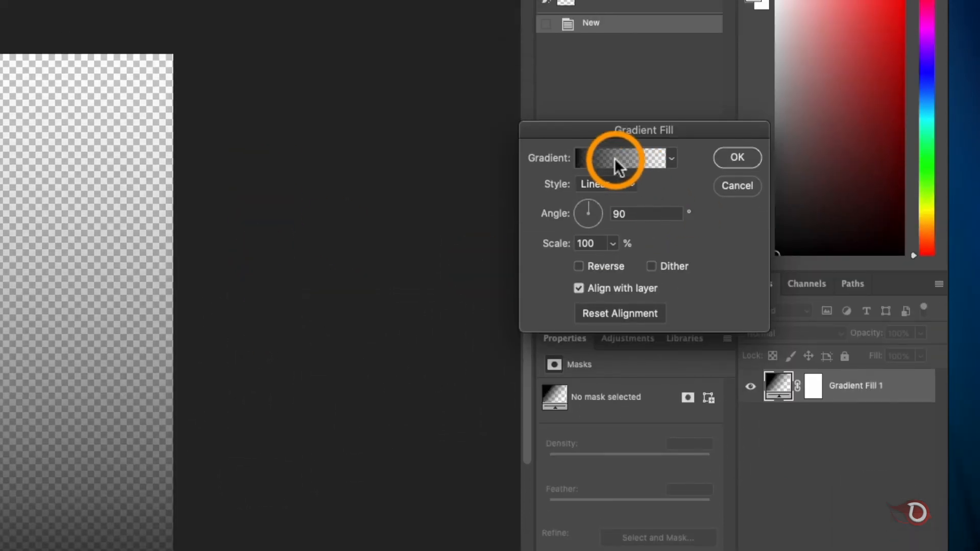
- Change the starting color stop of the gradient fill from black to a bright blue
click(614, 159)
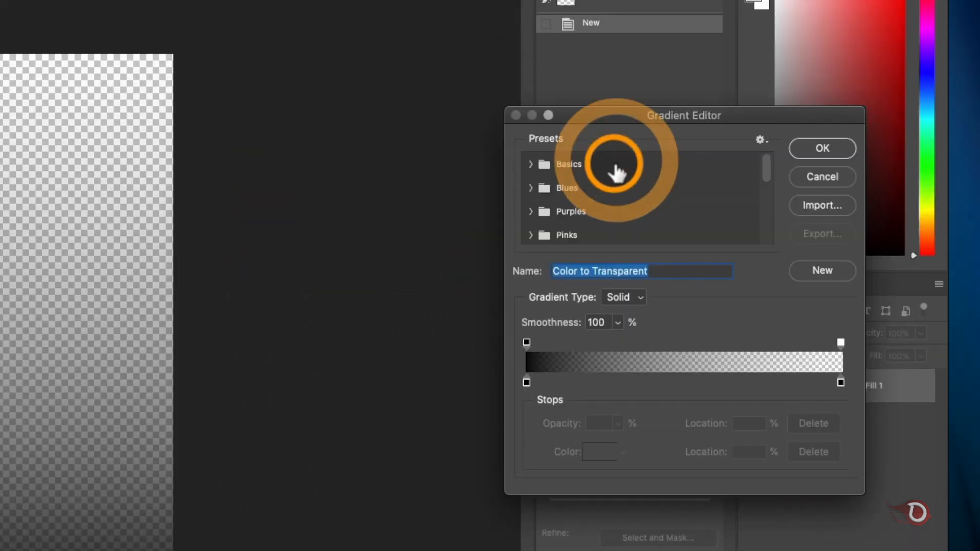
click(527, 381)
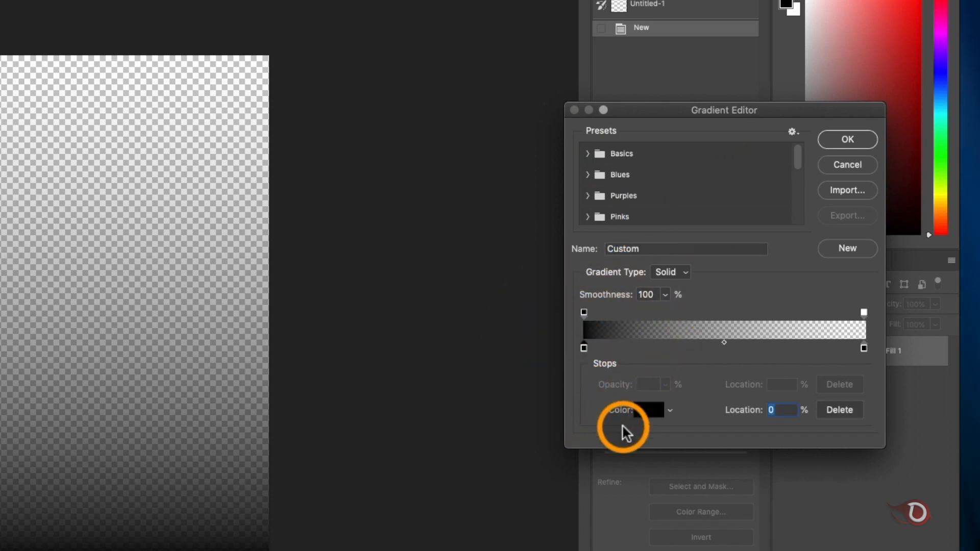
click(639, 414)
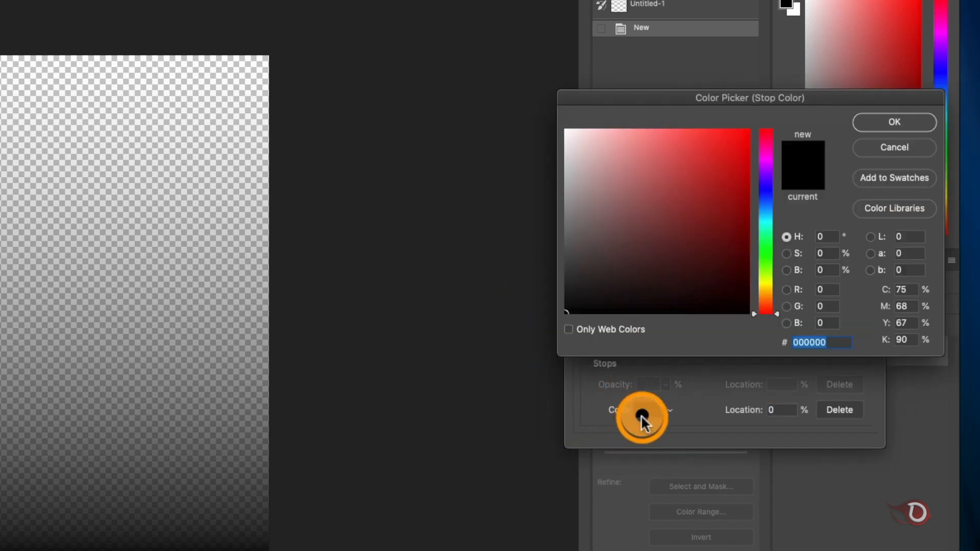
click(767, 205)
click(723, 154)
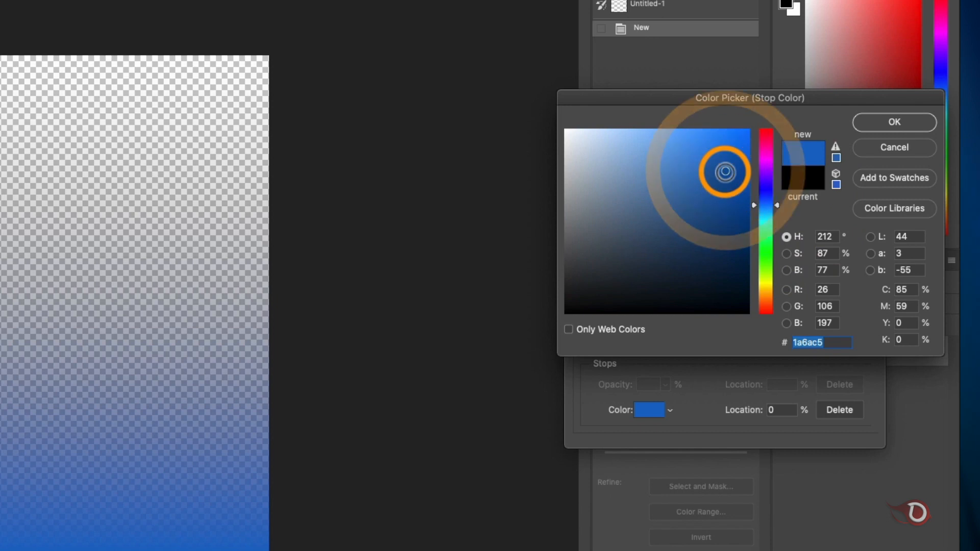
click(896, 119)
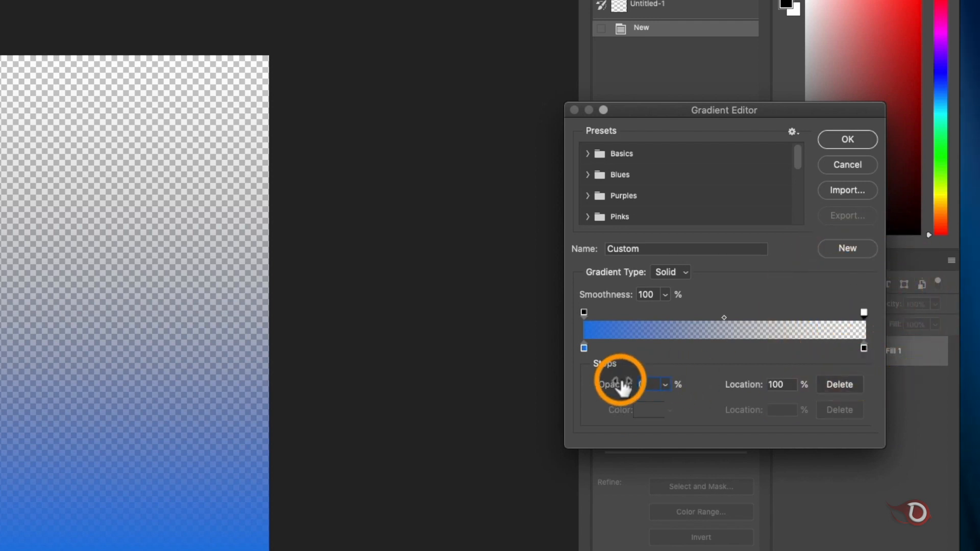
- Set the gradient's end opacity stop to 100% and change the fill style to Radial
drag(616, 393, 723, 401)
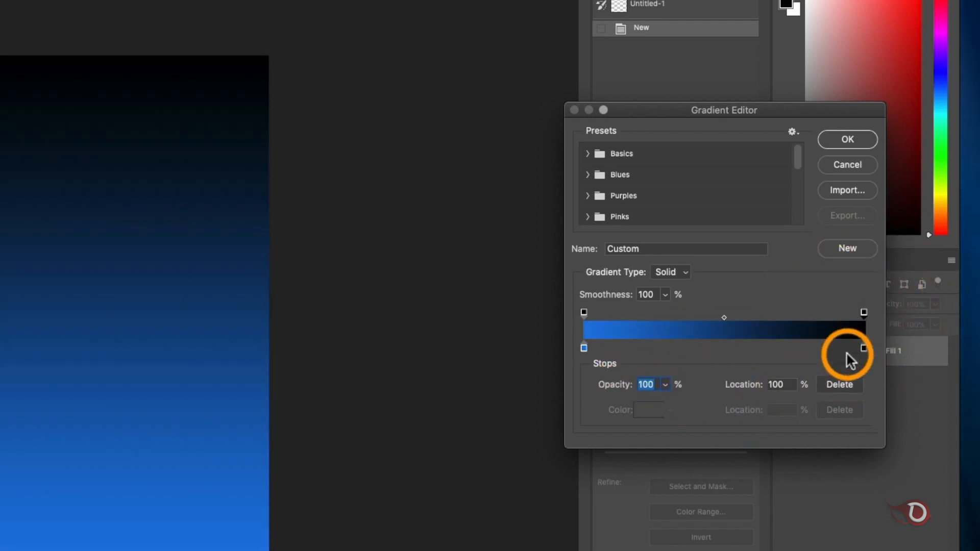
click(848, 140)
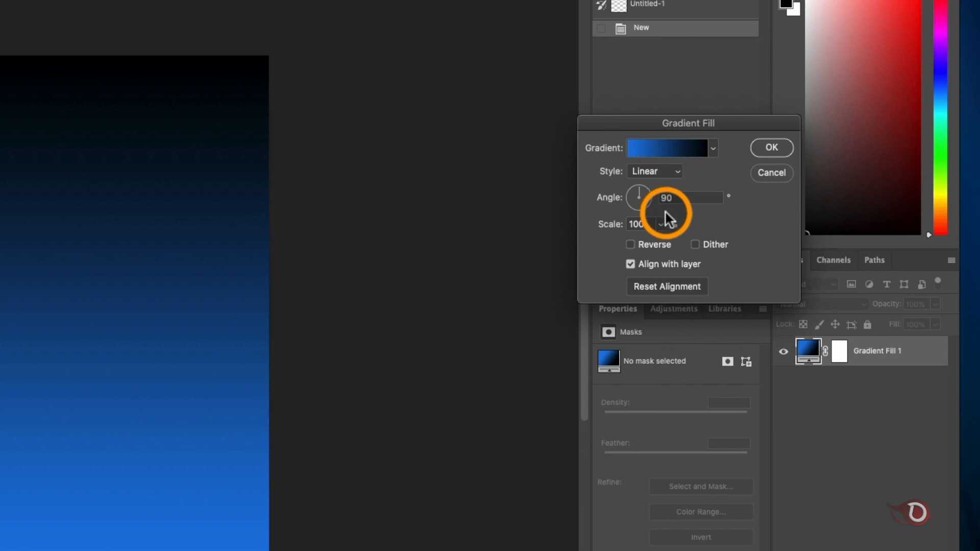
click(679, 172)
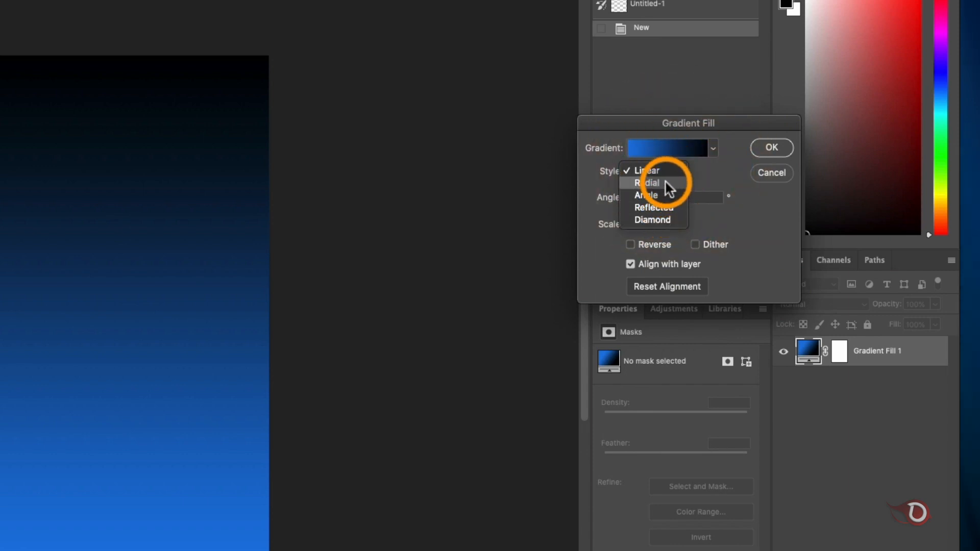
click(665, 181)
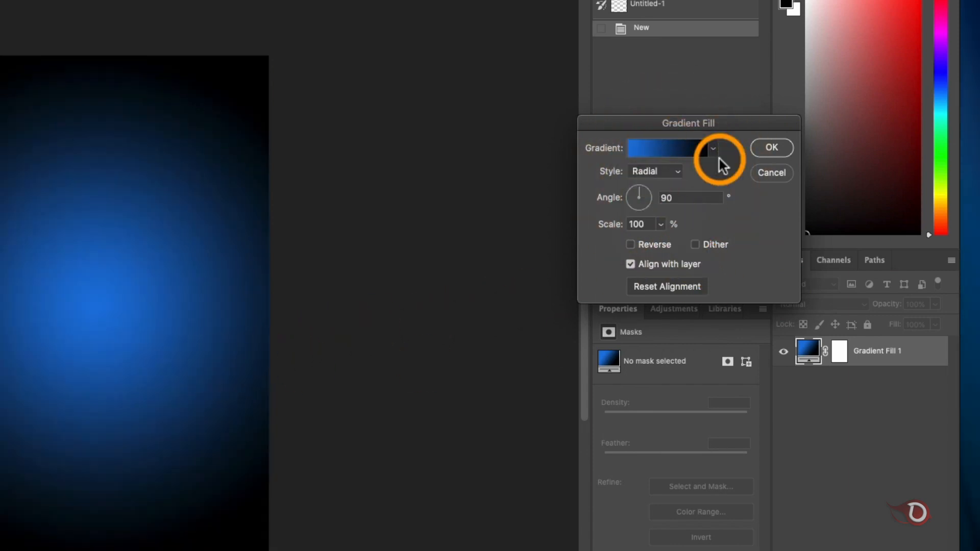
- Change the gradient's end color stop to a dark navy blue and apply the gradient fill
click(699, 150)
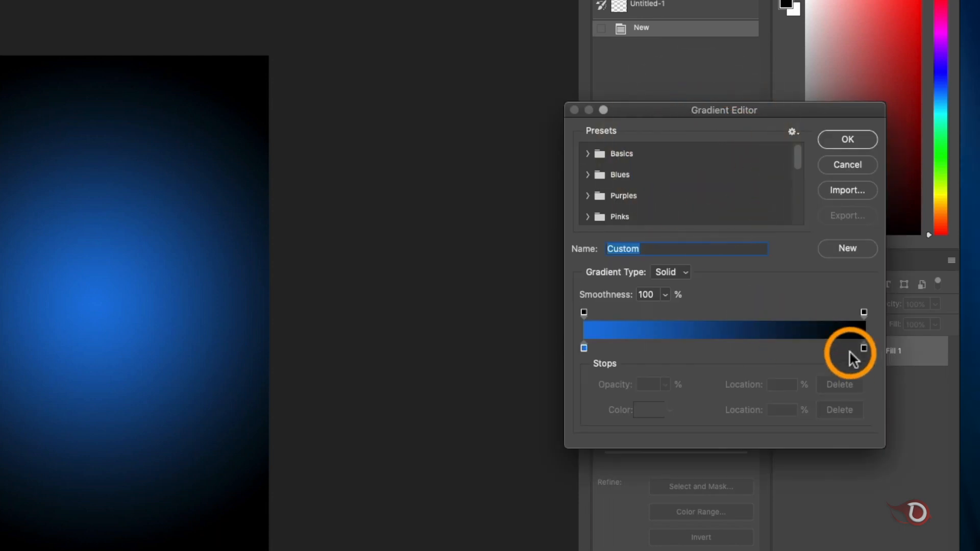
click(656, 414)
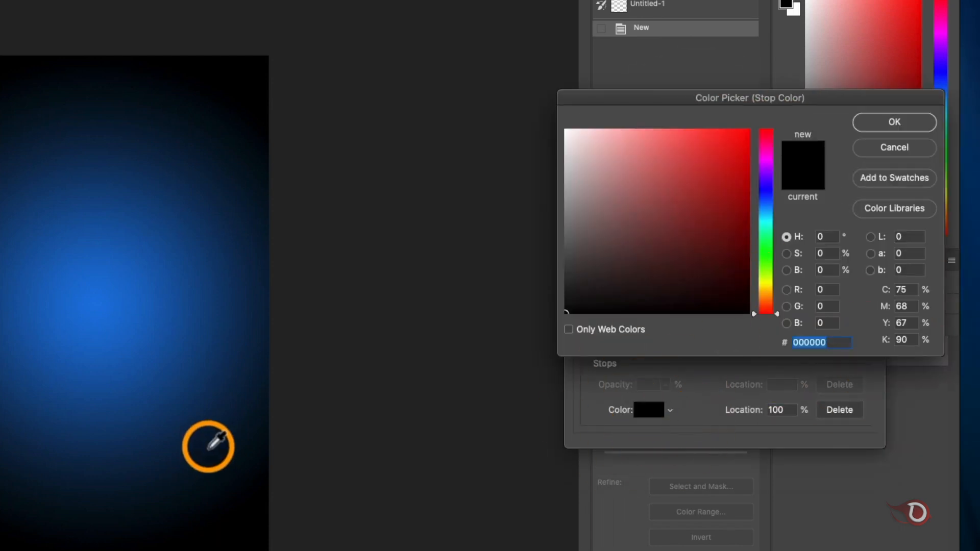
click(210, 448)
click(737, 247)
click(684, 255)
click(918, 120)
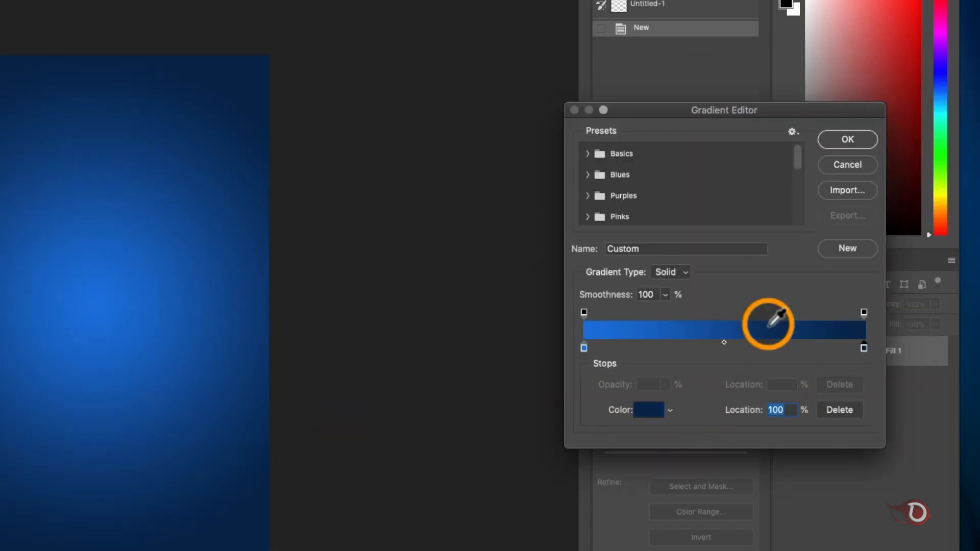
key(Return)
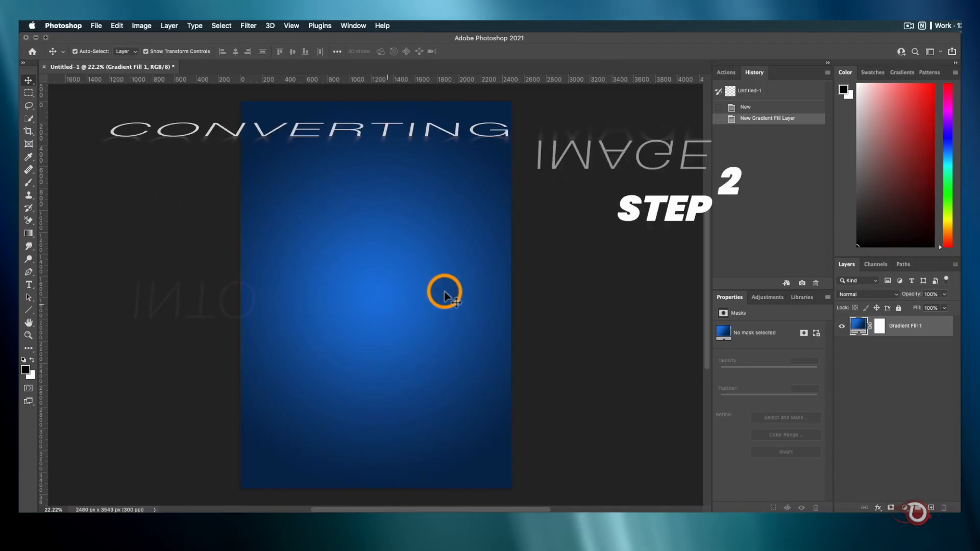
- Place the side-profile portrait photo from the Downloads folder onto the canvas, scaled to about 22.77%
click(899, 526)
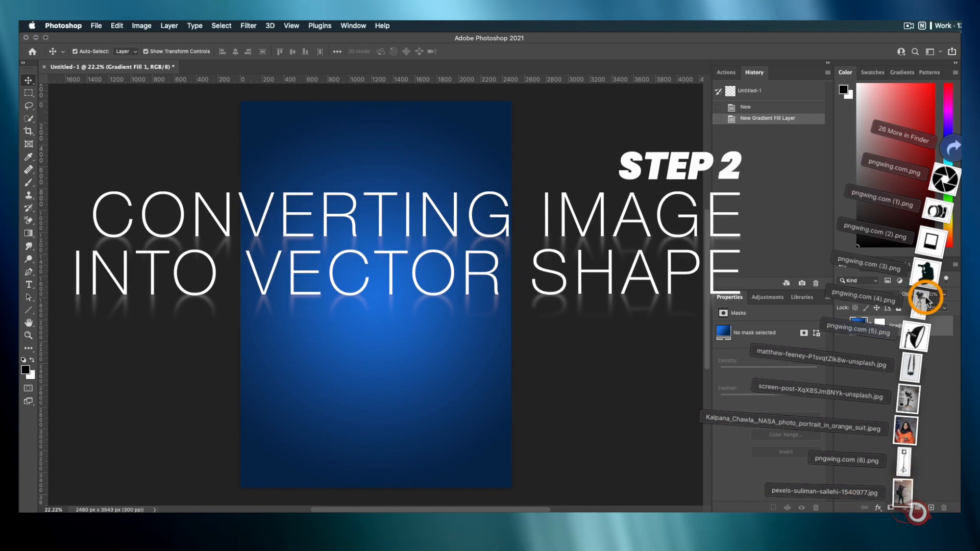
click(955, 150)
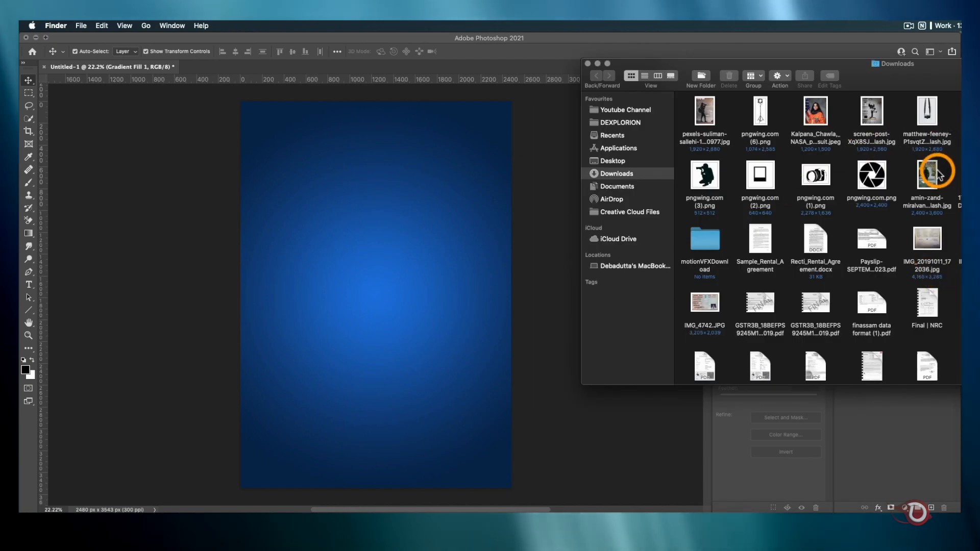
drag(704, 111, 409, 284)
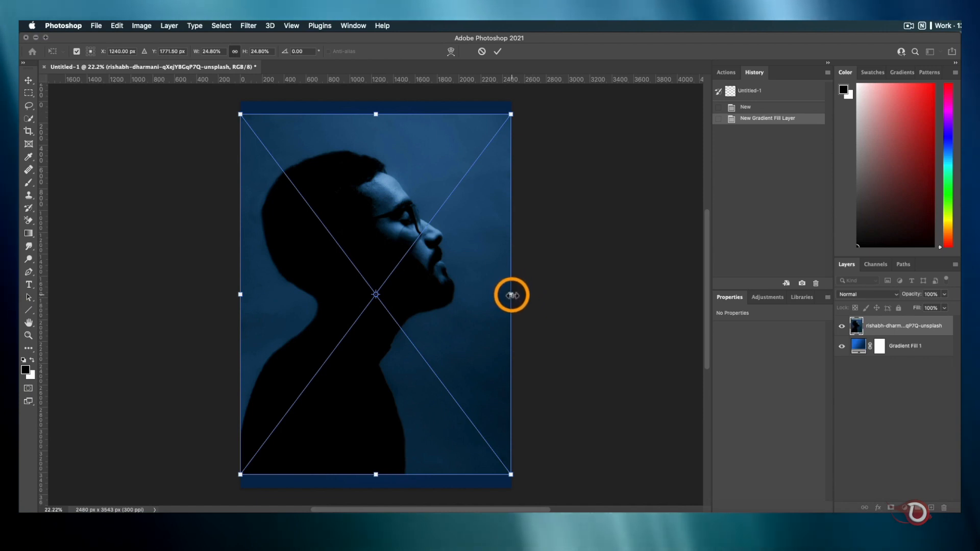
drag(510, 295, 500, 289)
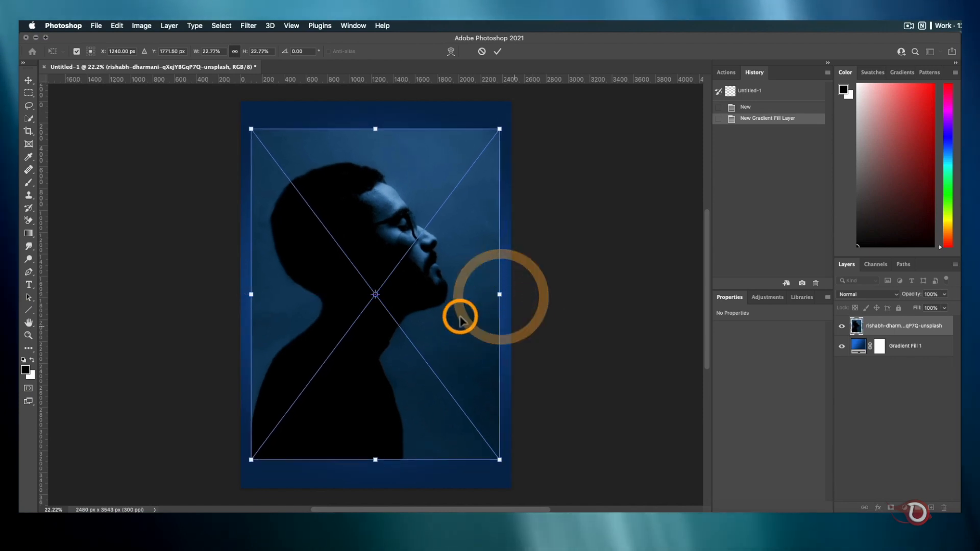
click(500, 52)
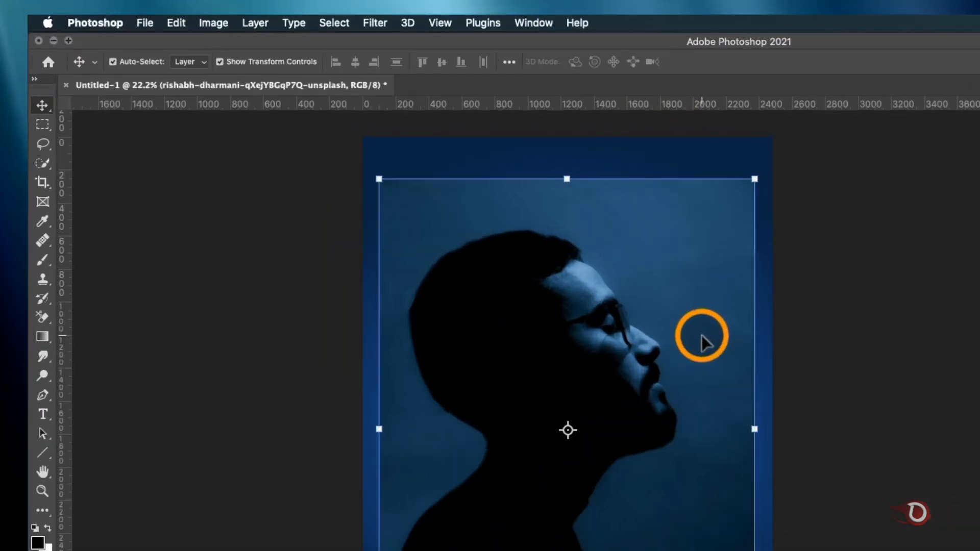
- Select the man in the portrait automatically with the Quick Selection tool's Select Subject command
click(44, 163)
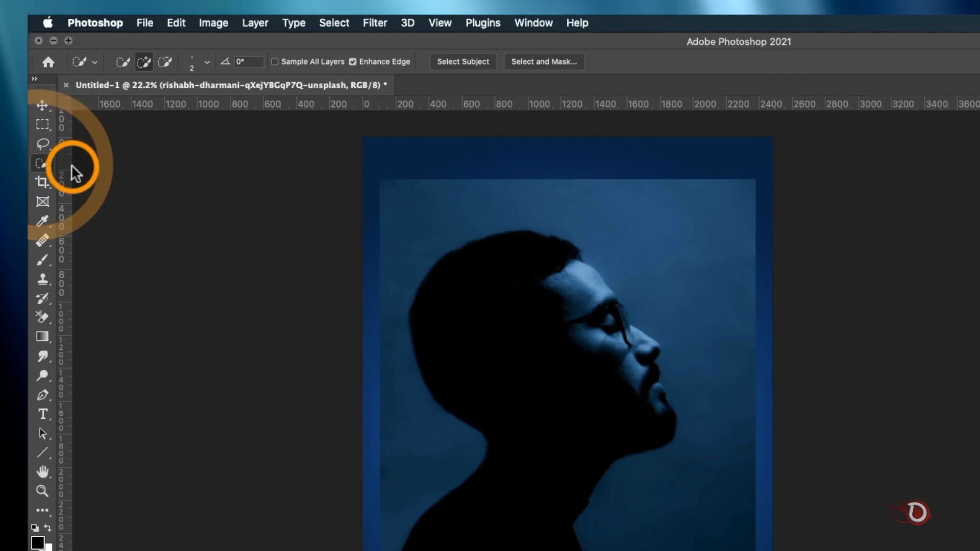
click(463, 61)
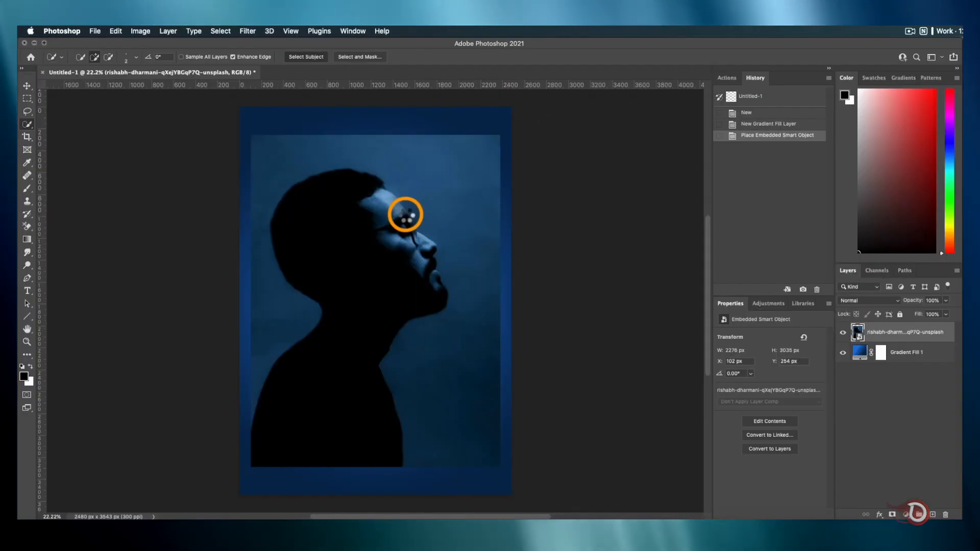
scroll(376, 249, up, 1)
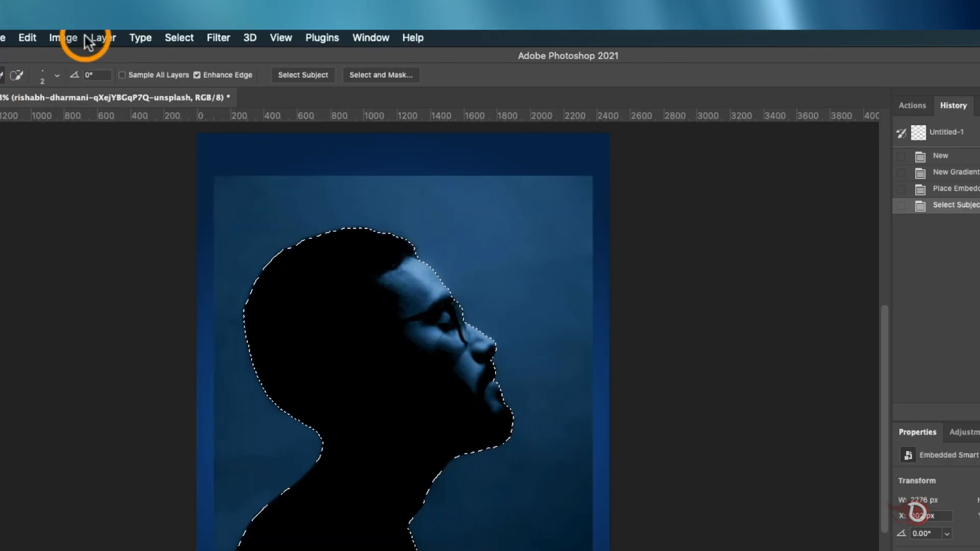
- Smooth the subject selection with a sample radius of 10 pixels
click(185, 39)
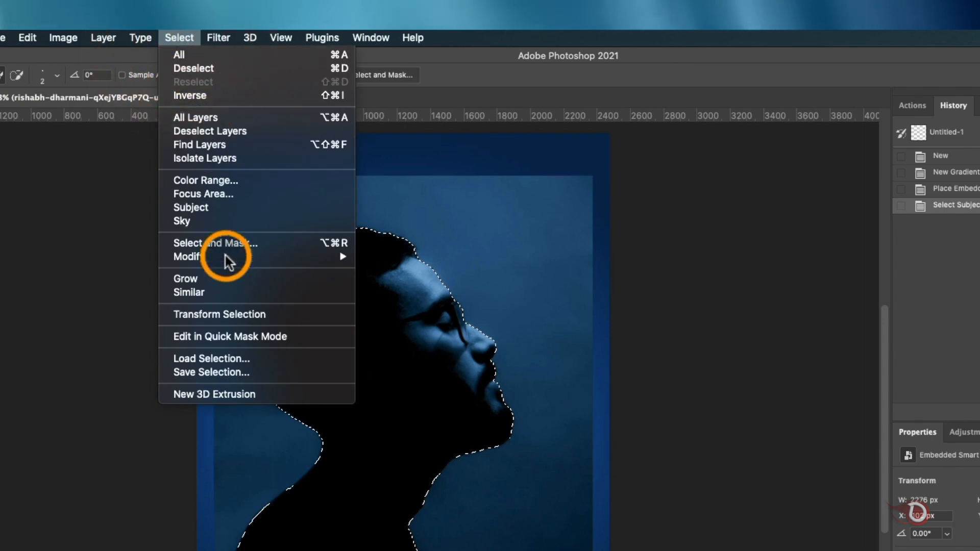
mouse_move(225, 258)
click(422, 275)
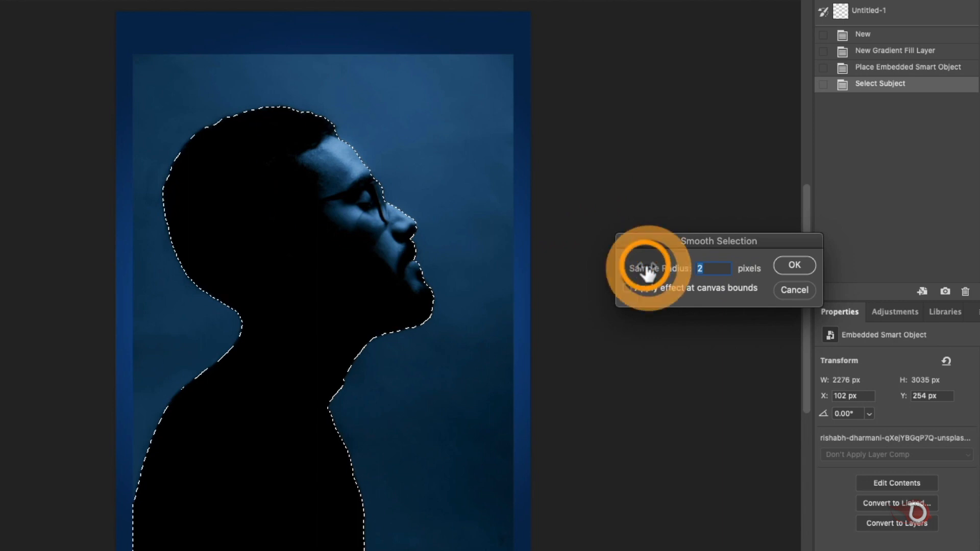
text(10)
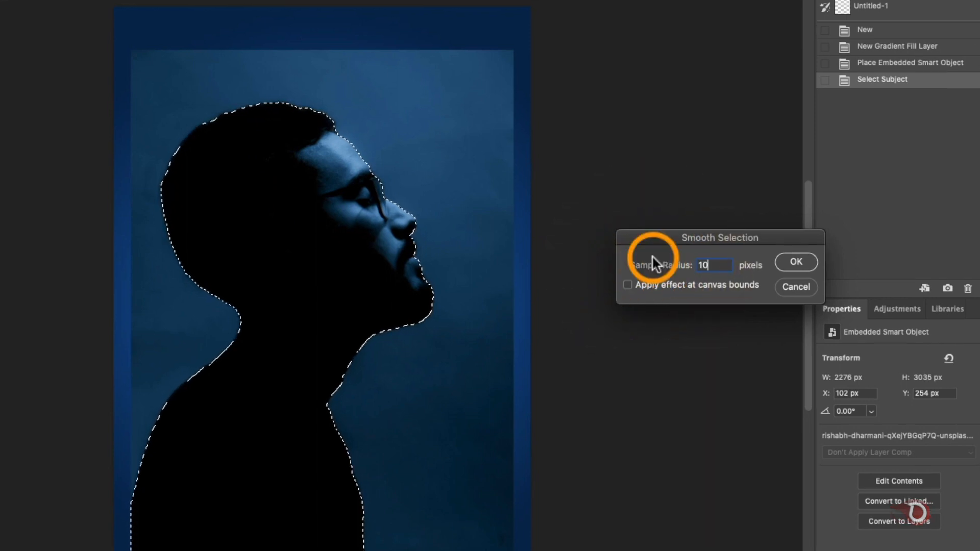
click(795, 262)
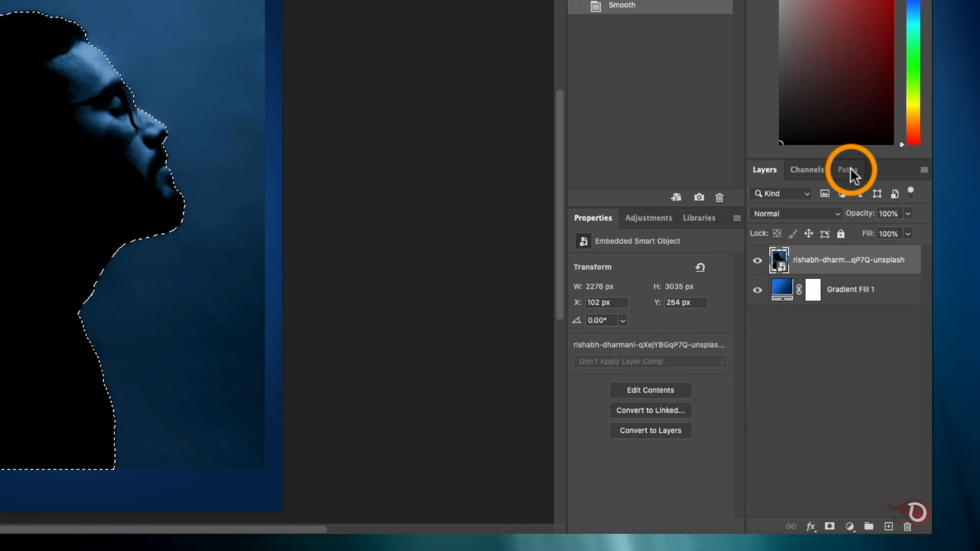
- Convert the smoothed subject selection into a work path and return to the layer list
click(851, 170)
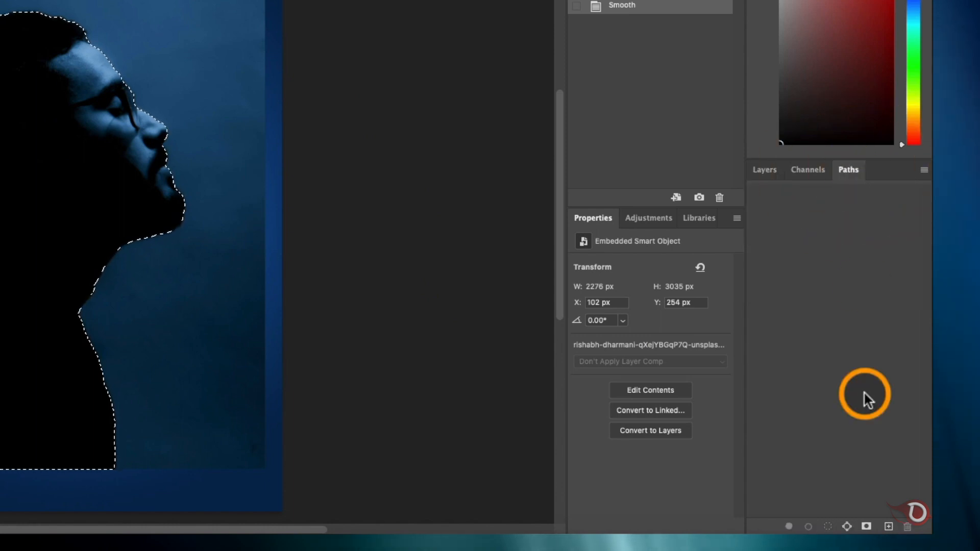
click(847, 527)
click(764, 170)
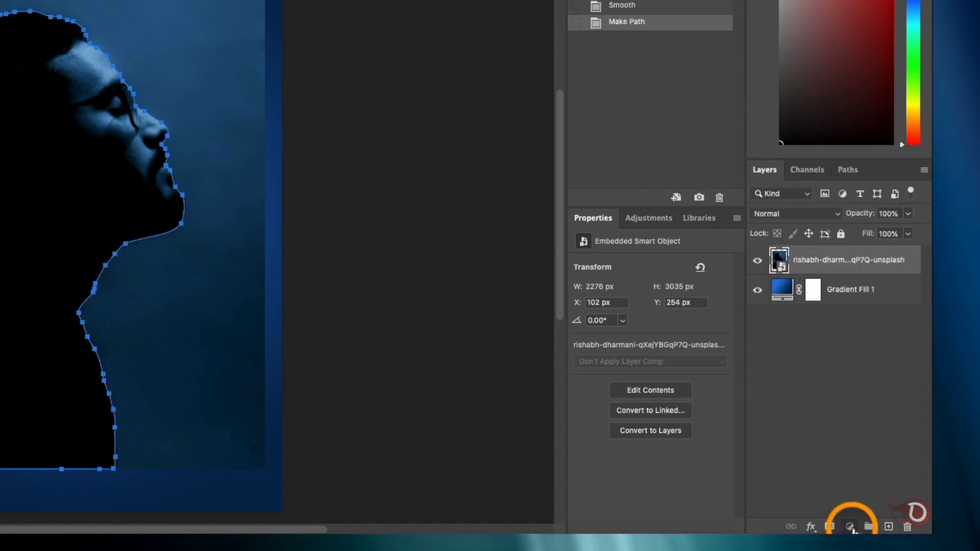
- Add a solid color fill layer shaped by the path, using a golden yellow with a hue of 48°
click(850, 527)
click(872, 251)
mouse_move(543, 221)
mouse_down()
mouse_move(490, 33)
mouse_move(490, 49)
mouse_up()
drag(749, 225, 748, 198)
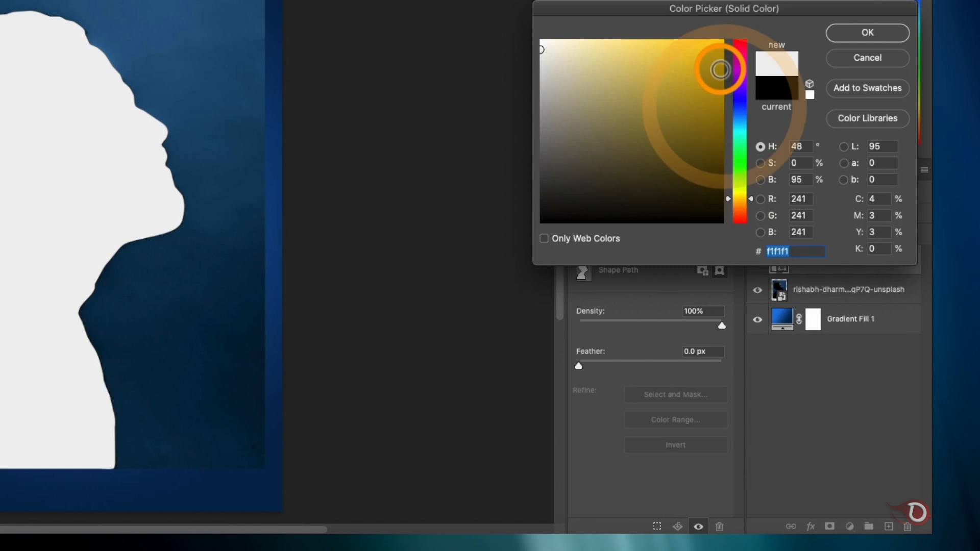
click(720, 69)
click(868, 32)
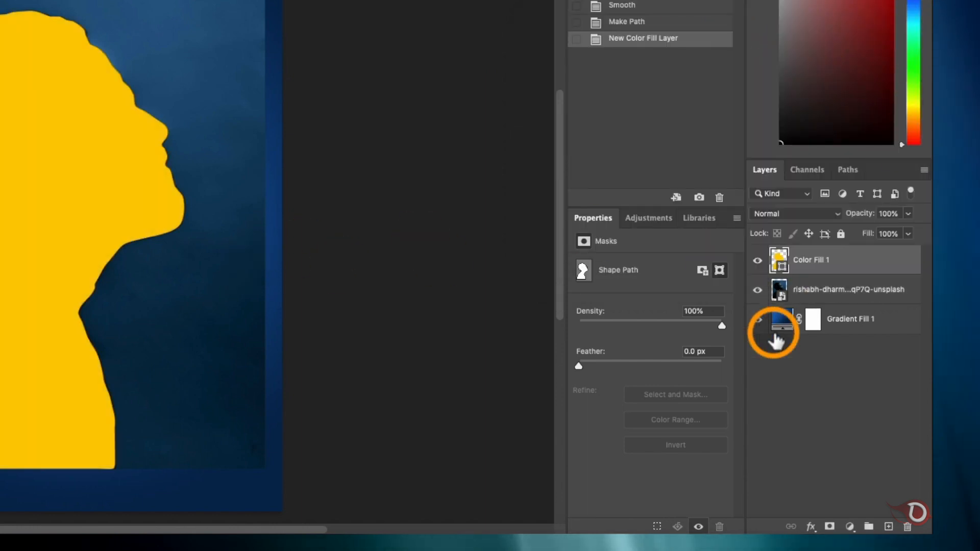
- Delete the placed portrait photo layer and rename the yellow color fill layer as Subject
click(850, 294)
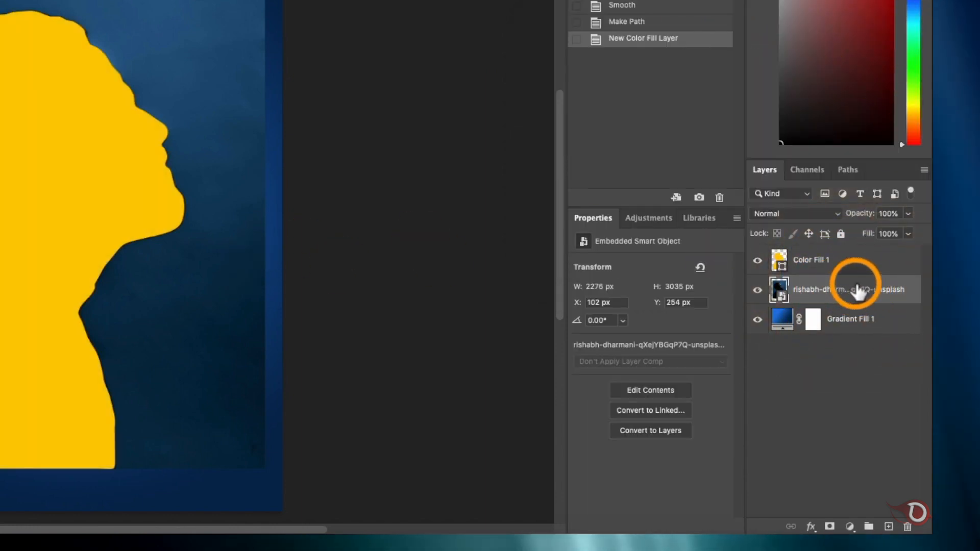
key(Delete)
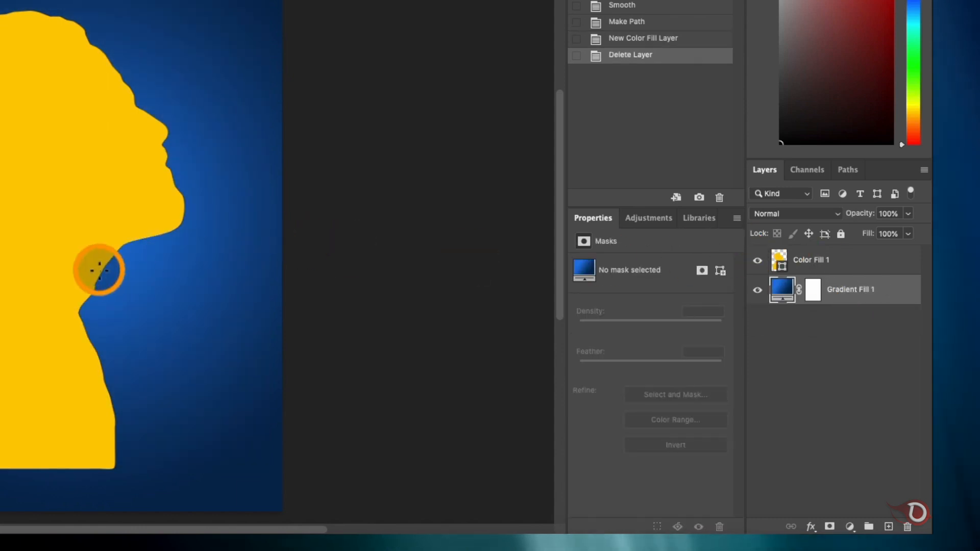
scroll(100, 270, up, 3)
scroll(99, 270, down, 2)
double_click(817, 262)
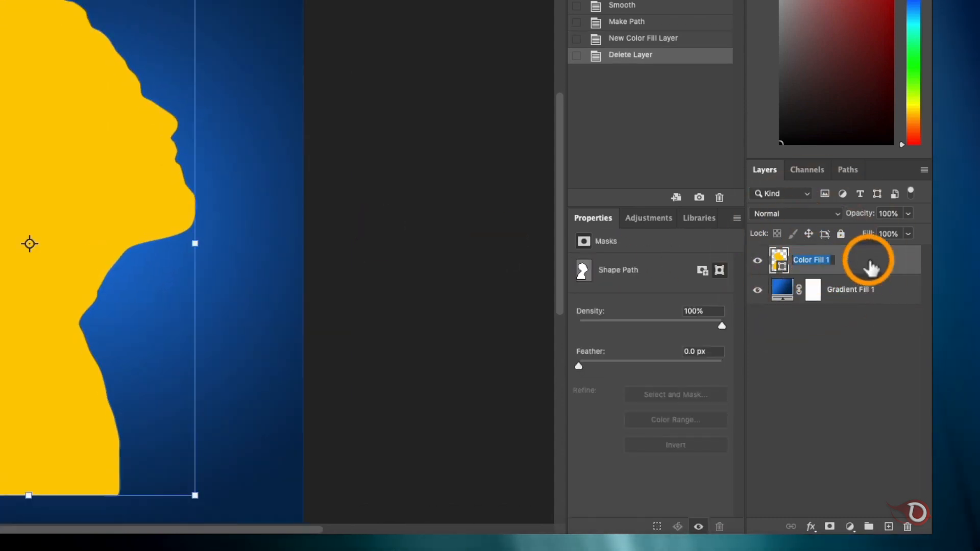
click(844, 339)
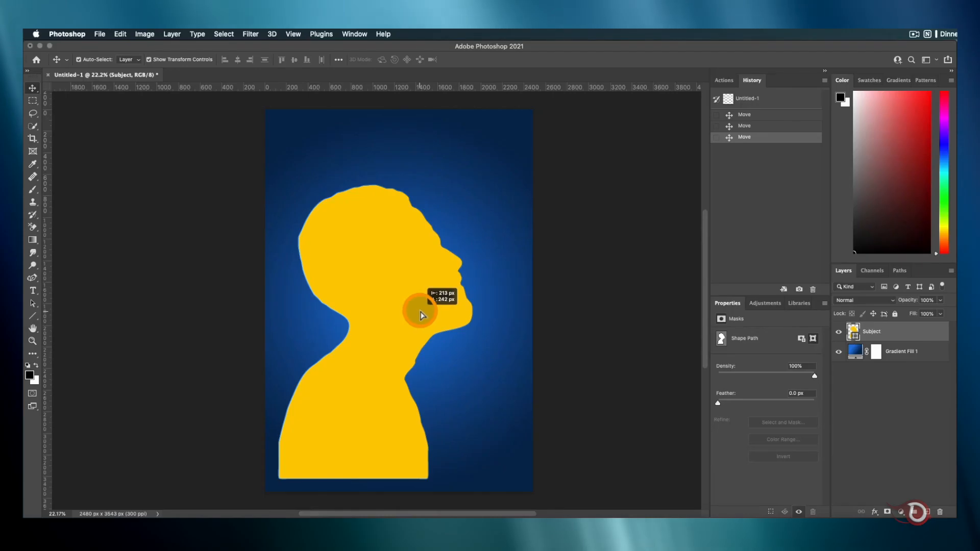
- Reposition the yellow silhouette so that it is centered horizontally on the blue canvas
drag(144, 216, 158, 209)
click(431, 104)
drag(411, 290, 492, 306)
click(588, 266)
scroll(454, 258, up, 5)
drag(450, 255, 457, 340)
- Draw a closed bean-shaped form inside the head of the yellow silhouette using the Curvature Pen Tool in Shape mode
click(862, 332)
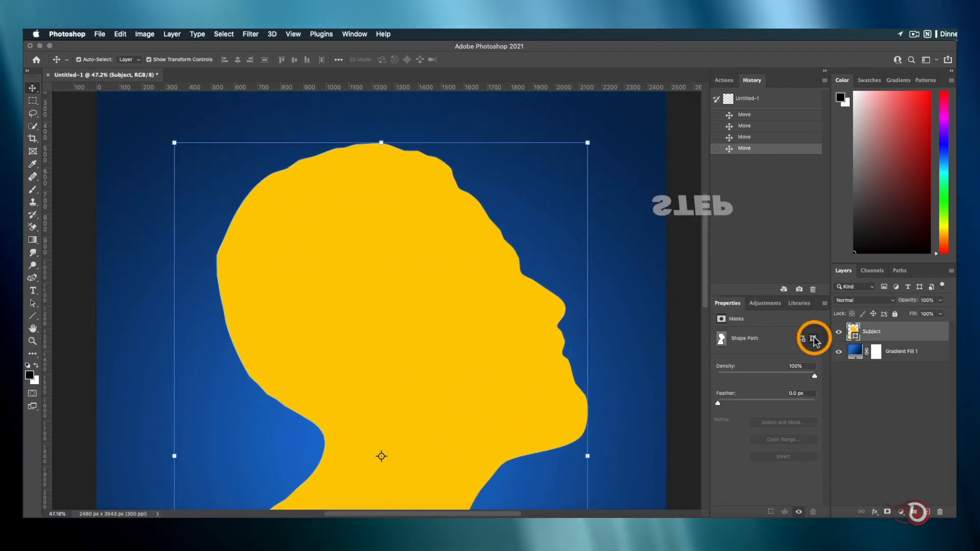
click(33, 278)
click(57, 285)
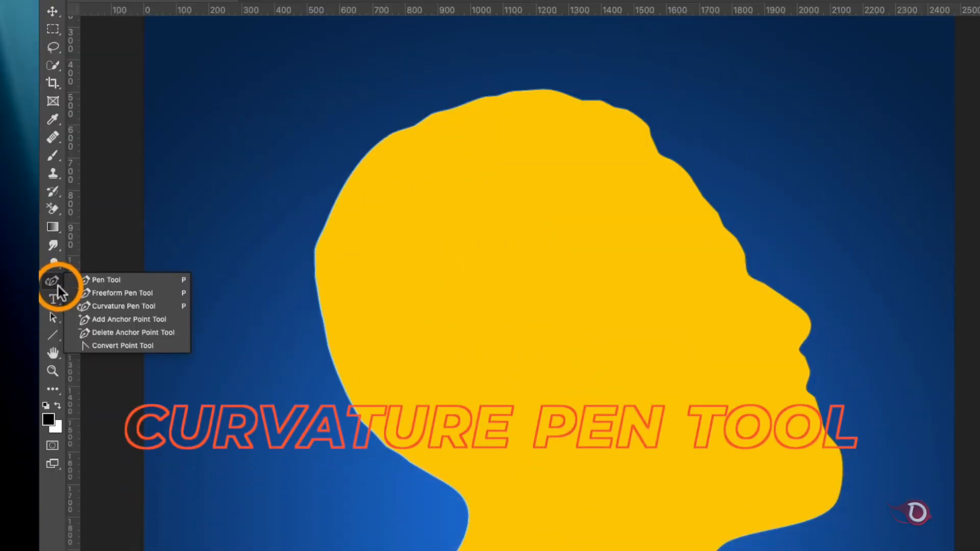
click(132, 307)
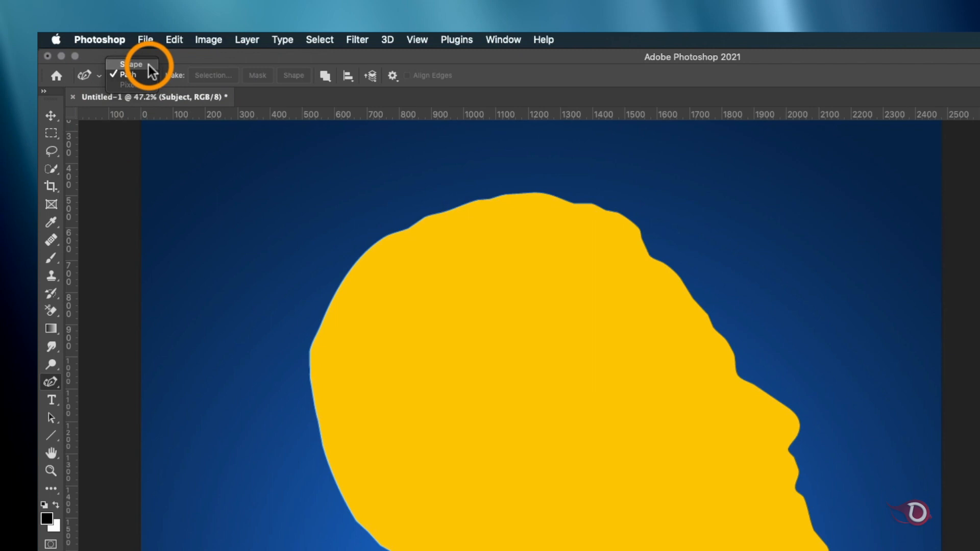
click(148, 65)
click(382, 287)
click(489, 235)
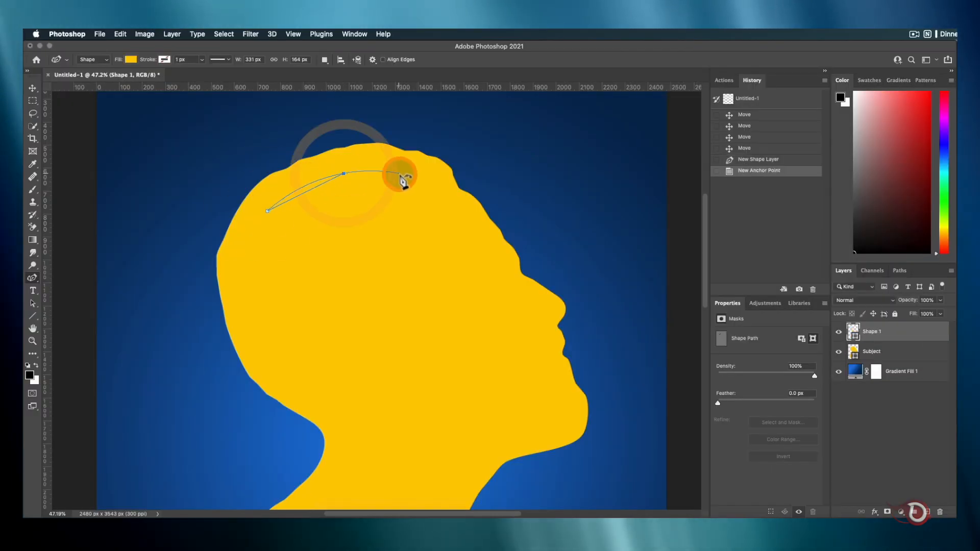
click(419, 178)
click(465, 222)
click(399, 275)
click(347, 279)
click(314, 310)
click(257, 329)
click(240, 252)
click(267, 211)
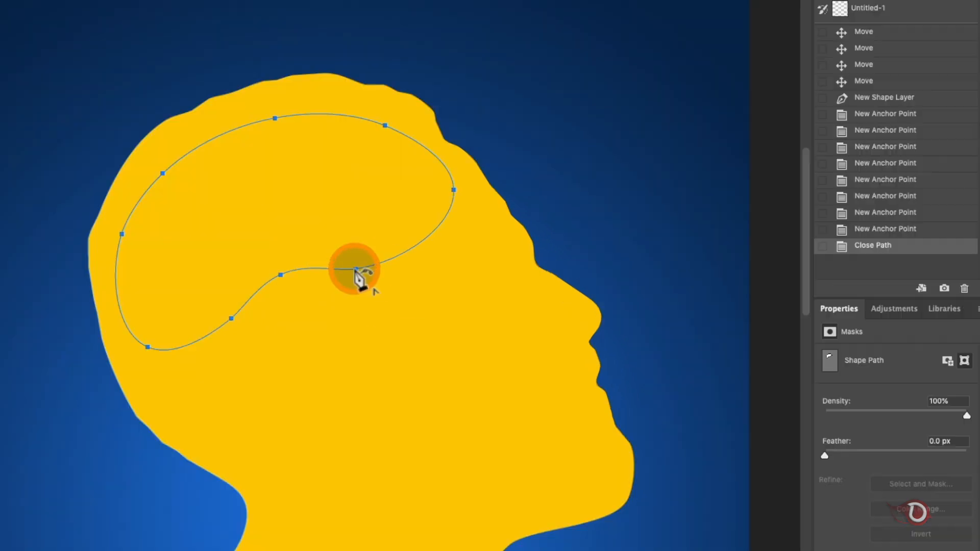
- Reposition the anchor points along the shape's lower edge and pull its forehead end slightly inward
alt+click(399, 276)
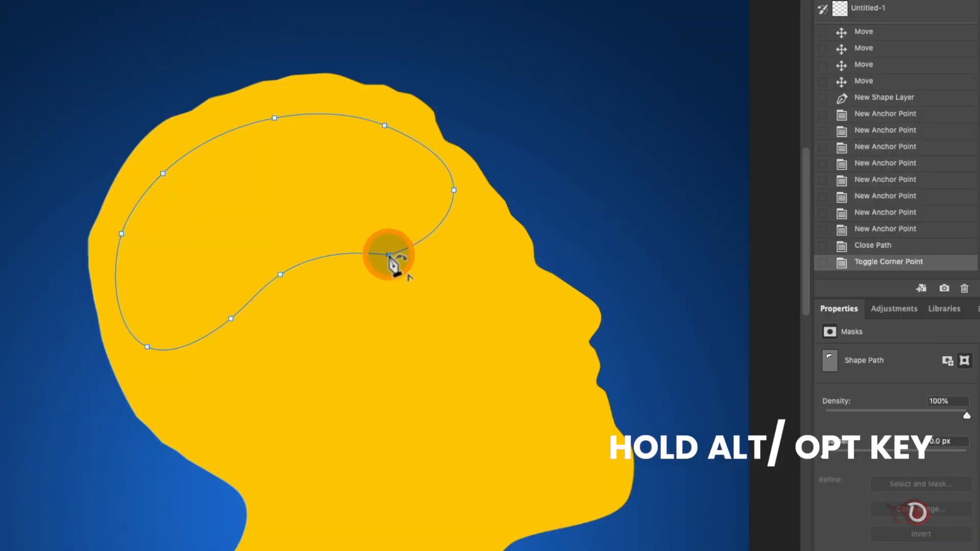
alt+click(280, 275)
alt+click(292, 260)
mouse_move(388, 256)
mouse_down()
mouse_move(391, 242)
mouse_move(396, 249)
mouse_up()
alt+click(396, 249)
drag(453, 190, 434, 193)
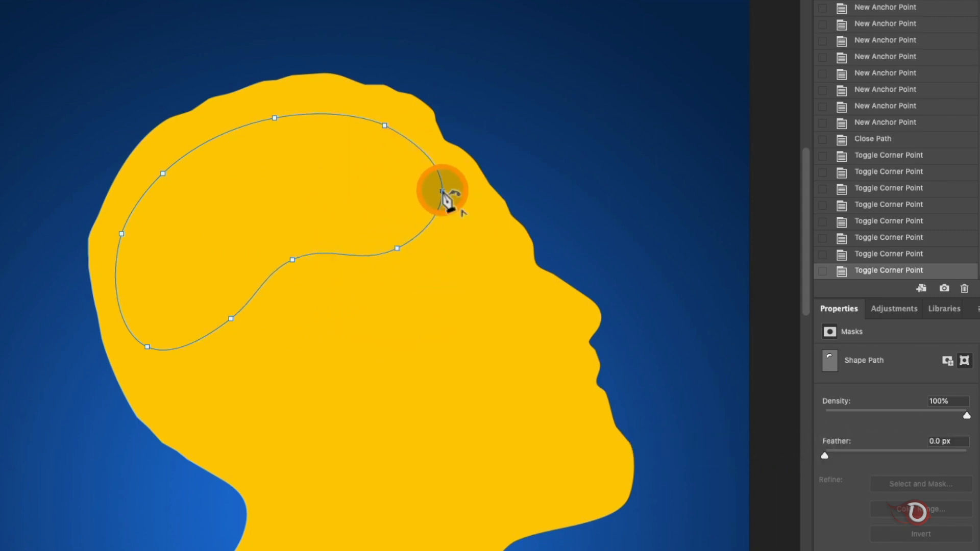
alt+click(443, 191)
alt+click(442, 192)
- Reshape the shape's rear lobe and the concave bend beneath it by moving their anchor points
drag(147, 346, 134, 335)
alt+click(134, 336)
drag(231, 319, 228, 332)
alt+click(293, 260)
alt+click(306, 259)
alt+click(398, 249)
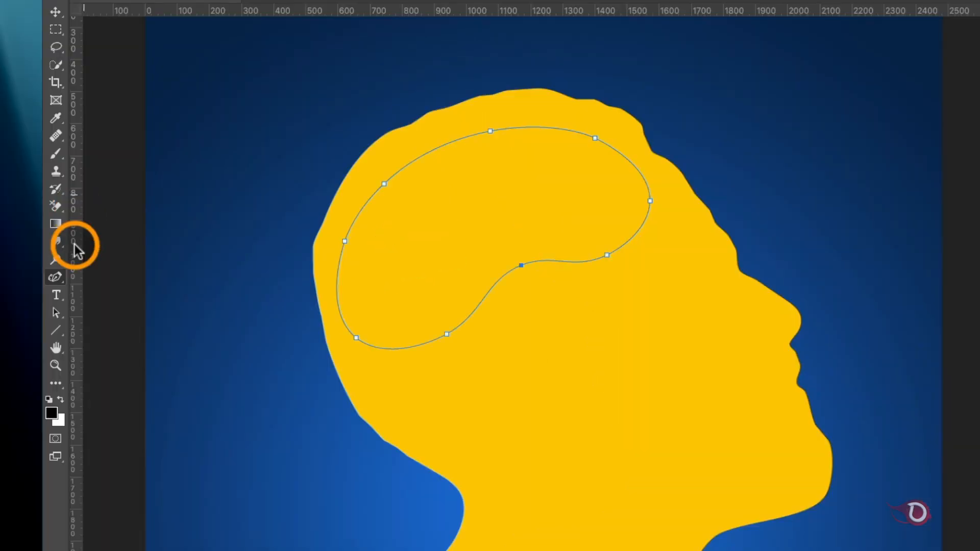
- With the Pen Tool, delete the lower front anchor point and adjust the neighbouring direction handles and anchor
click(57, 280)
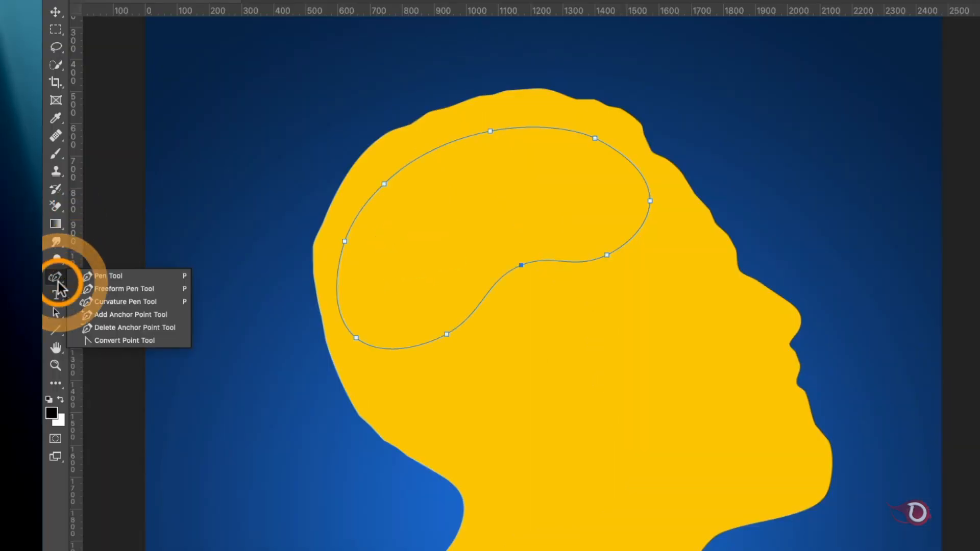
click(108, 276)
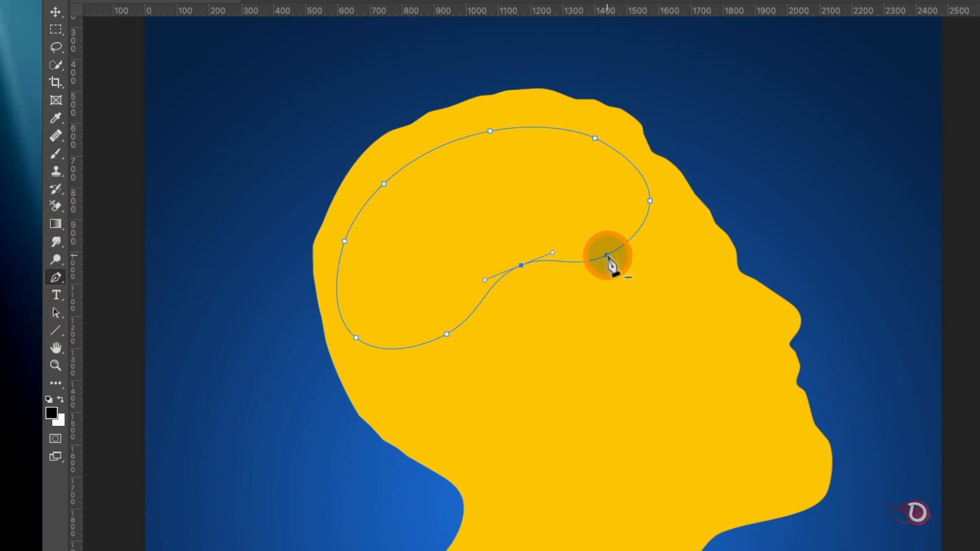
click(607, 255)
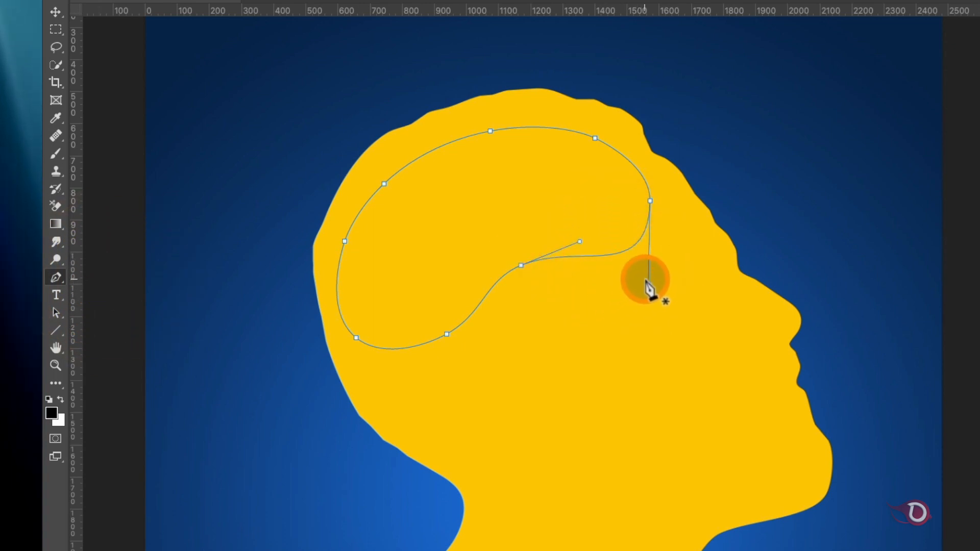
drag(649, 286, 623, 276)
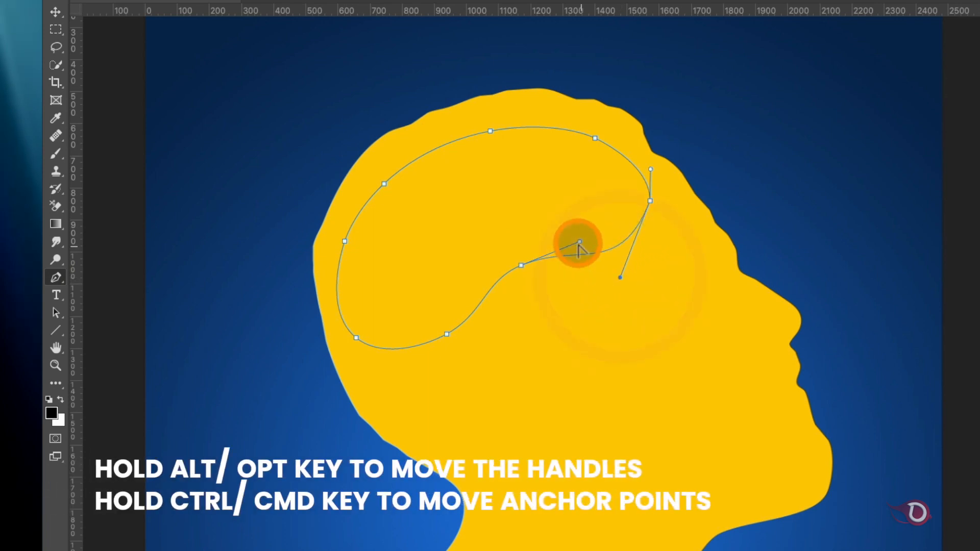
click(521, 265)
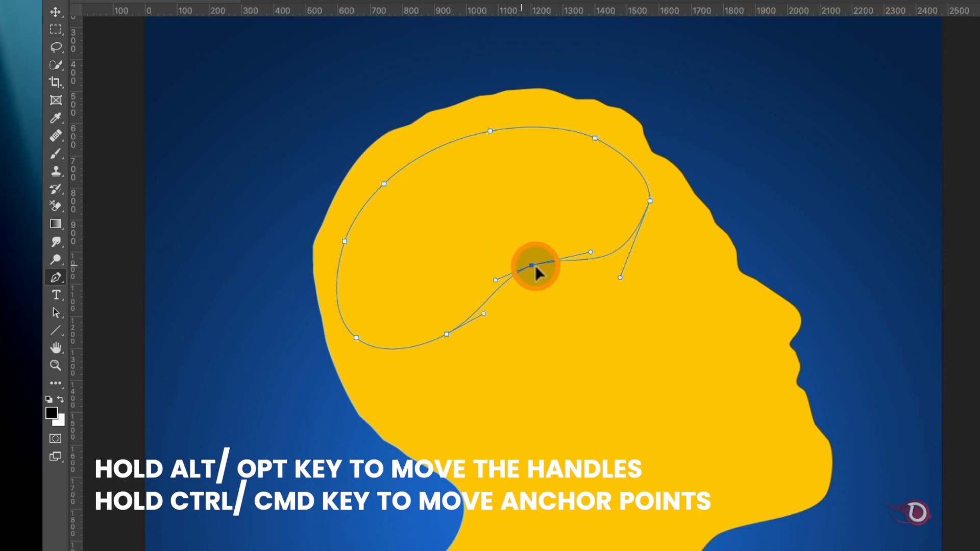
drag(540, 267, 534, 267)
drag(622, 277, 644, 252)
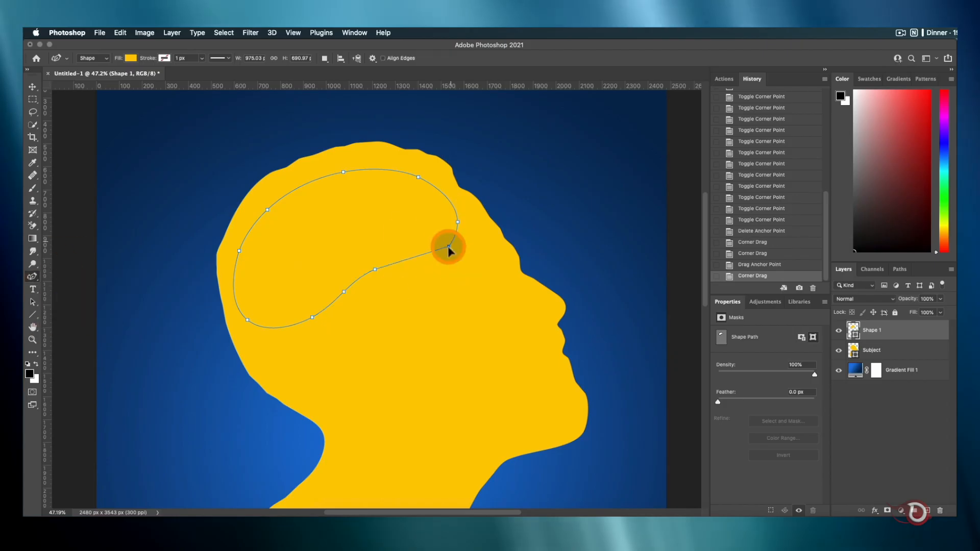
- Smooth the shape's lower edge and rear lobe with the Curvature Pen Tool, adding and repositioning anchor points
double_click(377, 268)
double_click(341, 283)
double_click(372, 262)
double_click(447, 250)
double_click(313, 318)
double_click(248, 320)
double_click(455, 208)
- Convert the forehead-end anchor point with the Pen Tool and round the curve above it with the Curvature Pen Tool
click(33, 278)
click(72, 277)
click(458, 222)
click(33, 277)
click(80, 295)
double_click(456, 208)
double_click(457, 211)
double_click(456, 213)
mouse_move(457, 216)
mouse_down()
mouse_move(466, 238)
mouse_move(460, 208)
mouse_move(468, 236)
mouse_move(459, 205)
mouse_move(464, 216)
mouse_move(480, 199)
mouse_move(465, 214)
mouse_move(459, 202)
mouse_up()
double_click(460, 207)
- Rework the anchor points on the shape's front curve, alternating between the Pen Tool and Curvature Pen Tool
click(33, 277)
click(70, 276)
click(451, 198)
click(466, 236)
click(33, 277)
click(80, 294)
double_click(463, 214)
click(32, 277)
click(70, 276)
click(464, 215)
click(460, 203)
- Even out the forehead end and upper front curve of the shape by adjusting its points with the Curvature Pen Tool
click(32, 278)
click(83, 296)
double_click(466, 214)
double_click(466, 213)
double_click(466, 231)
double_click(466, 232)
double_click(459, 201)
double_click(418, 177)
double_click(418, 177)
drag(418, 177, 419, 173)
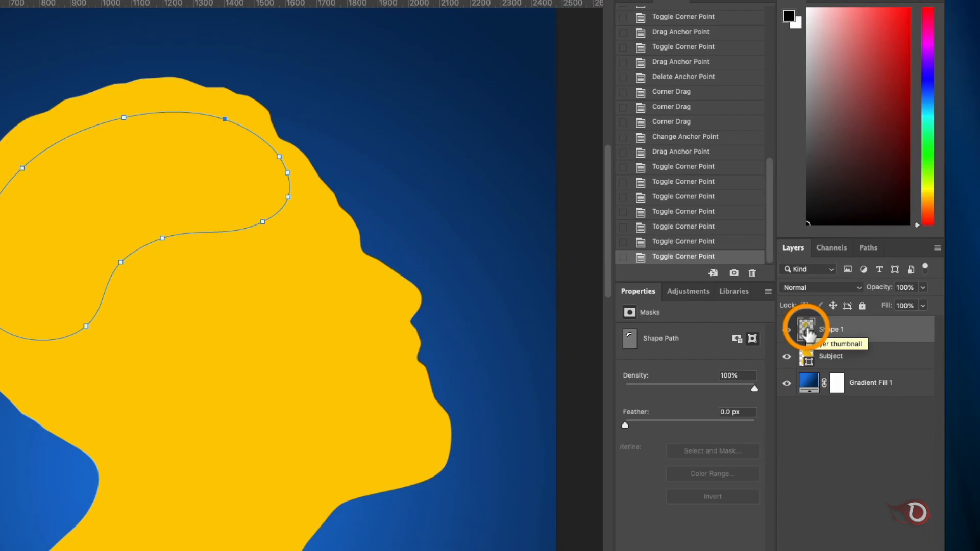
- Change the brain shape's fill color to light blue #438ee2
double_click(854, 333)
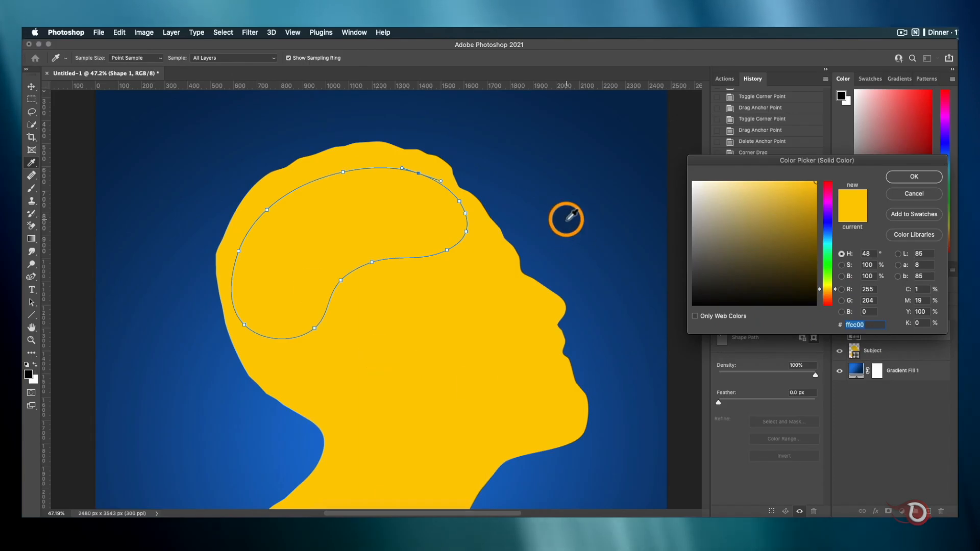
click(598, 174)
mouse_move(810, 269)
mouse_down()
mouse_move(809, 209)
mouse_move(773, 193)
mouse_up()
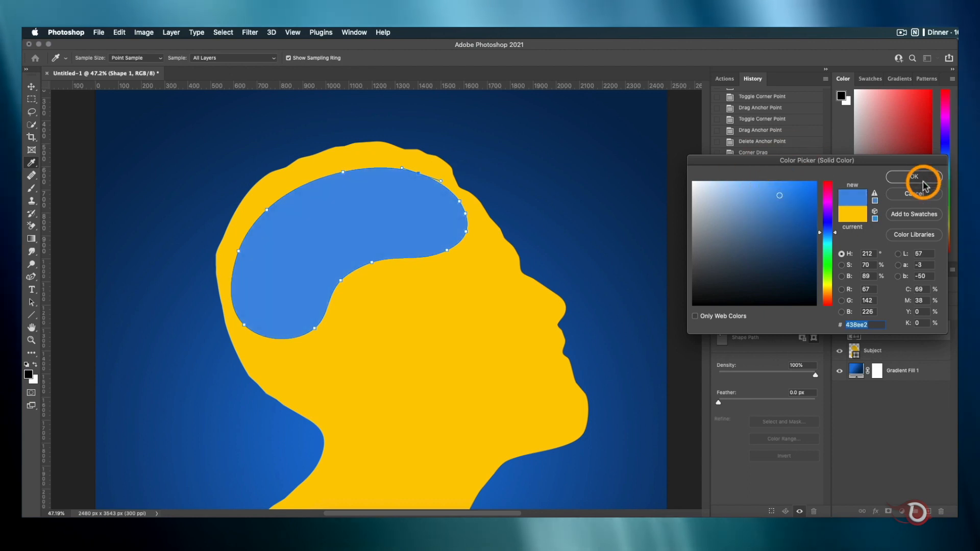
click(924, 179)
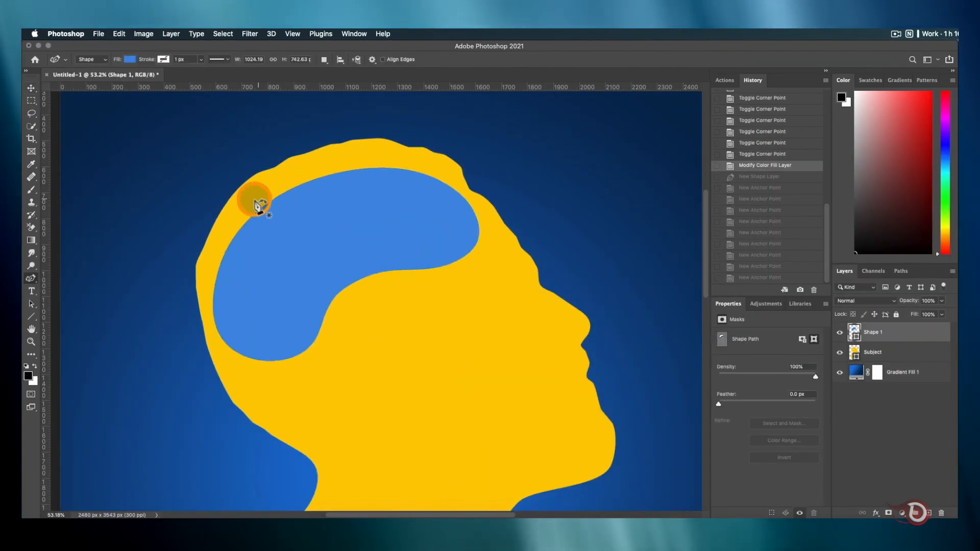
- Draw a second closed wavy shape overlapping the light blue shape inside the head
click(254, 205)
click(342, 186)
click(390, 159)
click(454, 182)
click(462, 232)
click(310, 306)
click(293, 334)
click(235, 324)
click(237, 249)
click(254, 205)
- Fill the second shape with a darker, more saturated blue
double_click(854, 332)
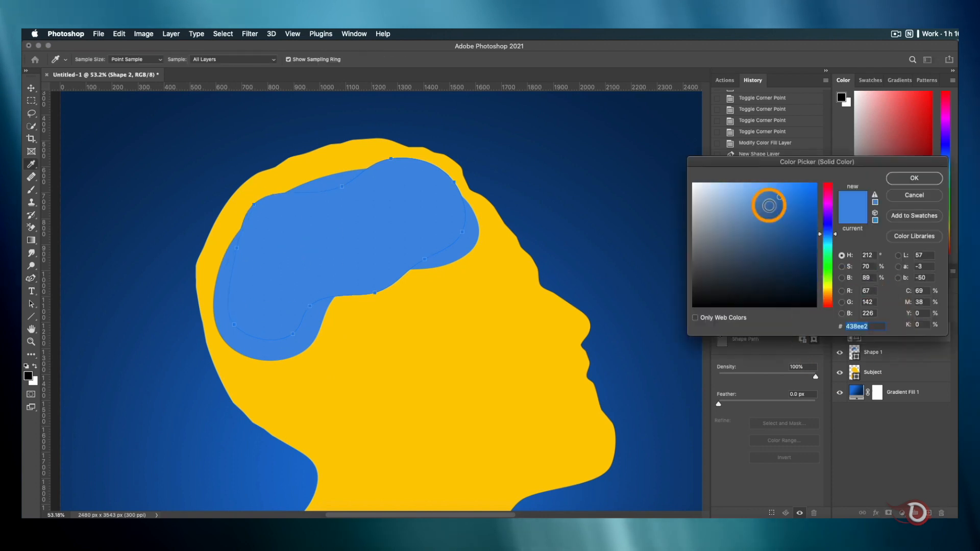
drag(769, 206, 793, 213)
click(921, 179)
- Refine the second shape's outline by moving anchor points along its rear, upper and lower edges
drag(237, 249, 229, 260)
drag(254, 205, 248, 208)
drag(342, 186, 328, 191)
drag(425, 259, 427, 263)
drag(462, 232, 464, 234)
drag(310, 306, 312, 312)
drag(230, 260, 217, 265)
drag(248, 207, 252, 215)
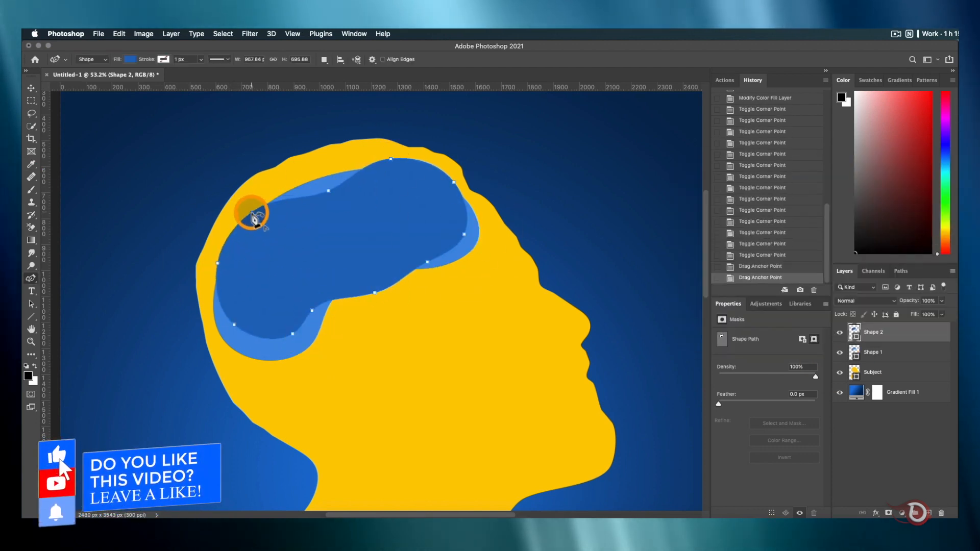
- Draw a third closed curved shape over the second one with the Curvature Pen Tool
click(903, 392)
click(873, 332)
click(32, 279)
click(208, 294)
click(247, 249)
click(265, 197)
click(330, 168)
click(396, 172)
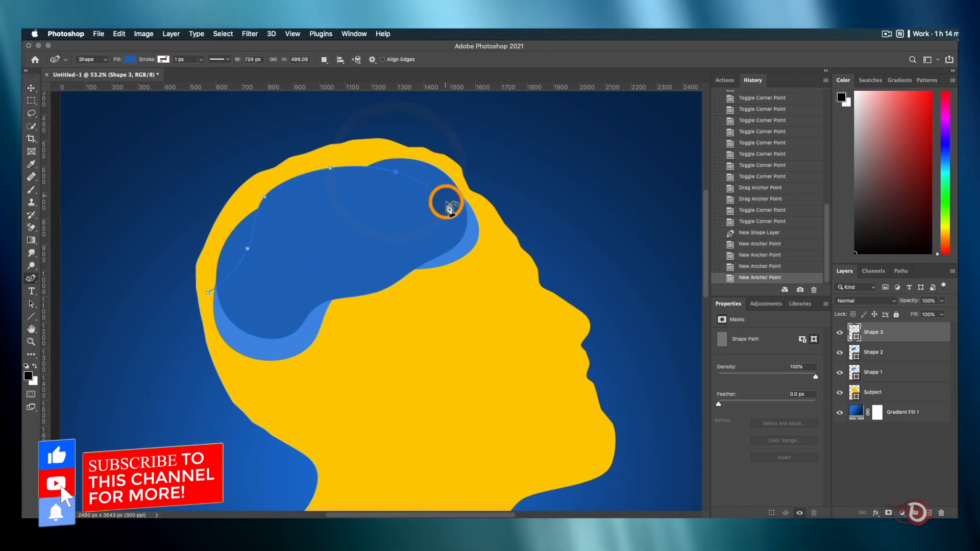
click(452, 205)
click(425, 254)
click(372, 256)
click(234, 332)
click(208, 294)
- Fill the third shape with a deeper blue than the second shape
double_click(854, 332)
click(797, 232)
click(914, 178)
- Smooth the third shape's contour by adjusting anchor points around its rear, lower edge, front and top
drag(247, 249, 244, 245)
drag(208, 294, 207, 293)
drag(294, 318, 291, 323)
drag(314, 301, 311, 294)
drag(372, 255, 366, 254)
drag(425, 254, 421, 251)
drag(452, 205, 448, 207)
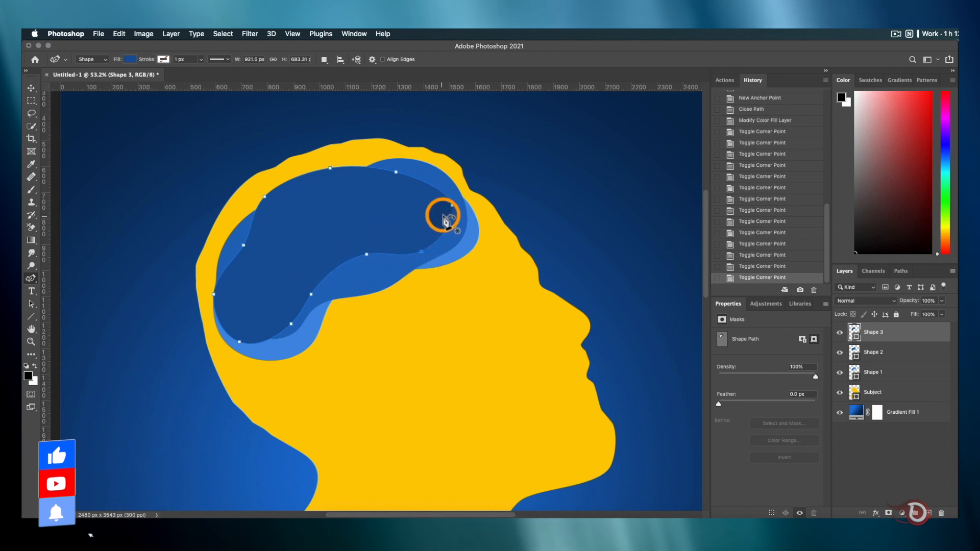
drag(330, 168, 330, 169)
drag(265, 196, 275, 194)
- Draw a fourth, smaller closed oval-like shape in the middle of the layered blue shapes
key(v)
key(Escape)
key(p)
click(404, 245)
click(335, 279)
click(280, 306)
click(249, 283)
click(287, 216)
- Fill the fourth shape with the darkest blue of the set, keeping the hue at 212°
double_click(854, 333)
click(800, 249)
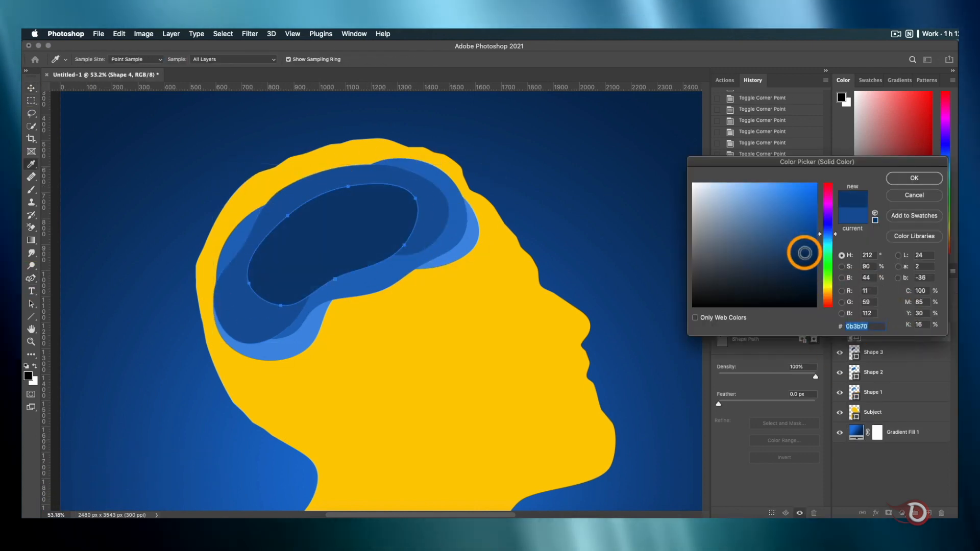
click(919, 177)
- Fine-tune the fourth shape's outline by adjusting its anchor points at the rear and along the top
click(280, 305)
click(248, 283)
drag(290, 214, 288, 209)
drag(348, 186, 351, 187)
drag(415, 199, 416, 201)
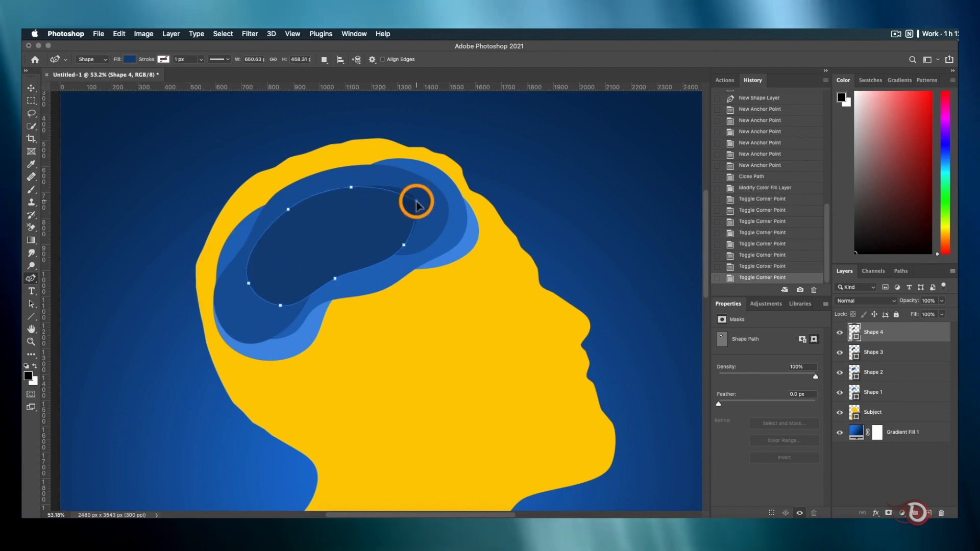
- Load the outline of Shape 1 as a selection and use it as a layer mask on Shape 2
key(v)
click(578, 209)
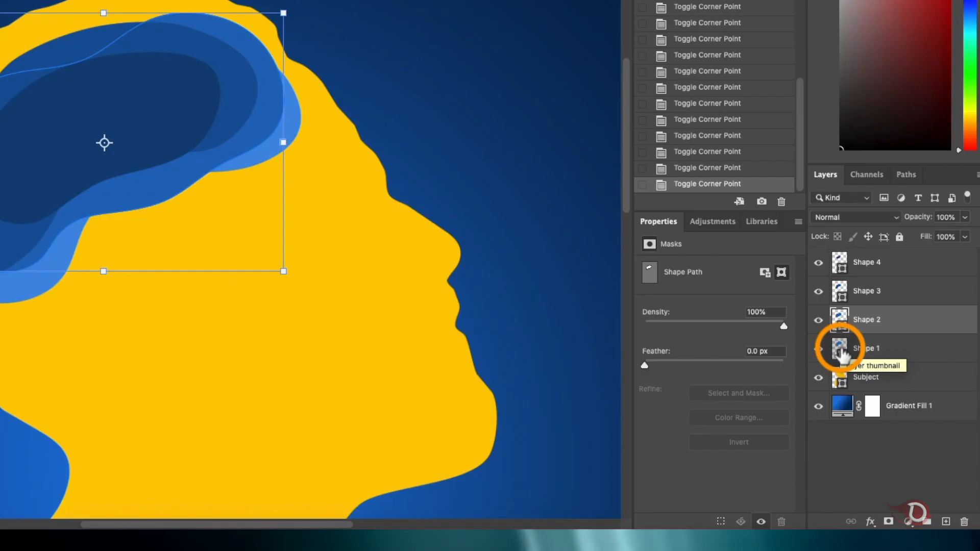
ctrl+click(840, 349)
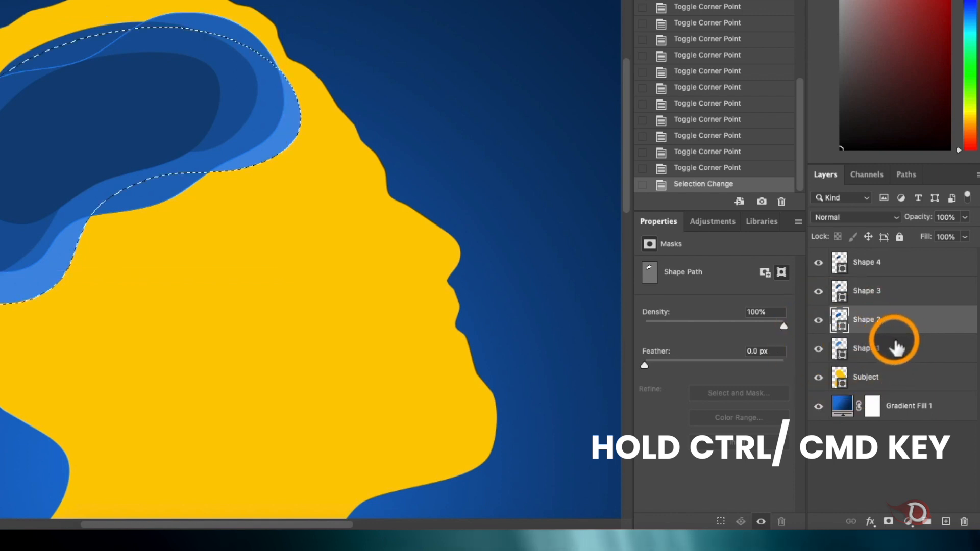
click(889, 521)
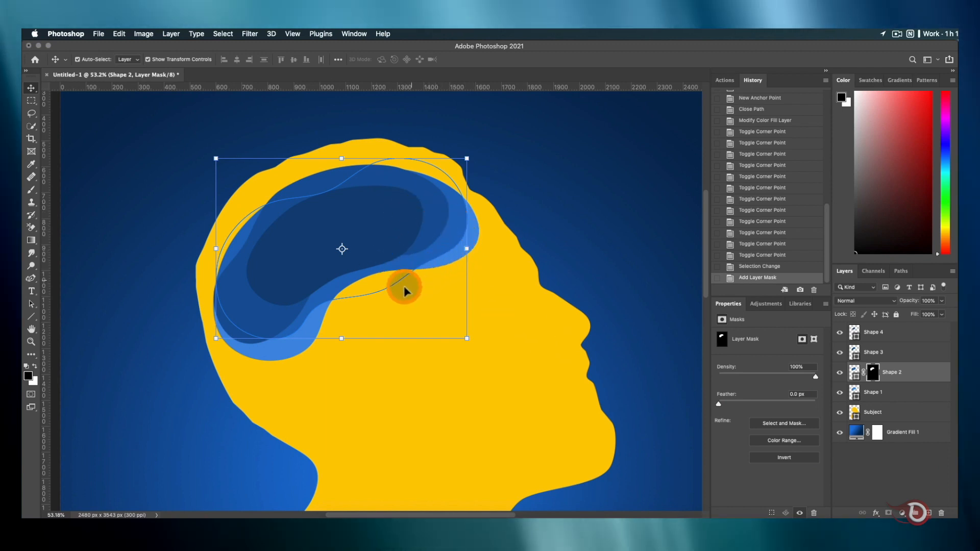
- Mask the Shape 3 layer with a selection loaded from the outline of Shape 2
click(873, 352)
super+click(855, 372)
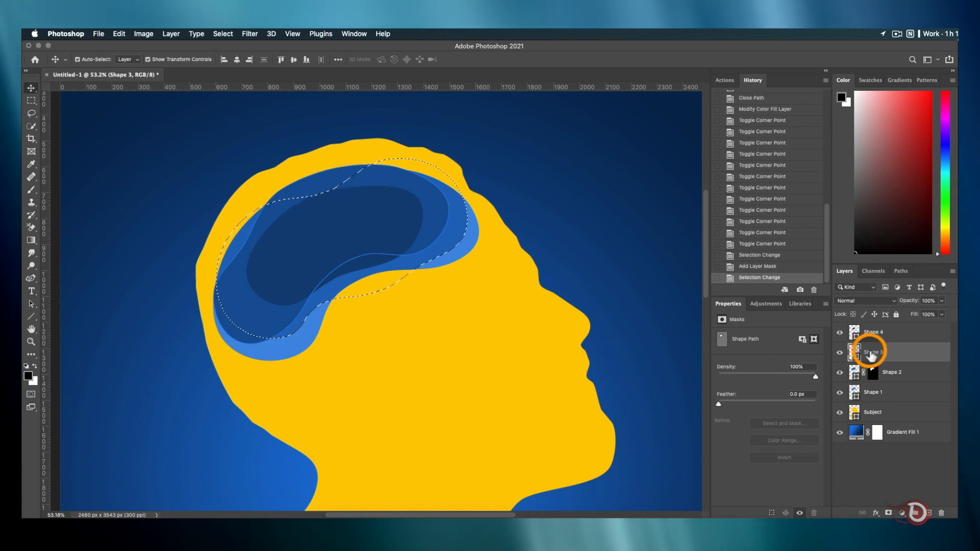
click(888, 512)
- Mask the Shape 4 layer with a selection loaded from the outline of Shape 3
super+click(859, 353)
click(874, 333)
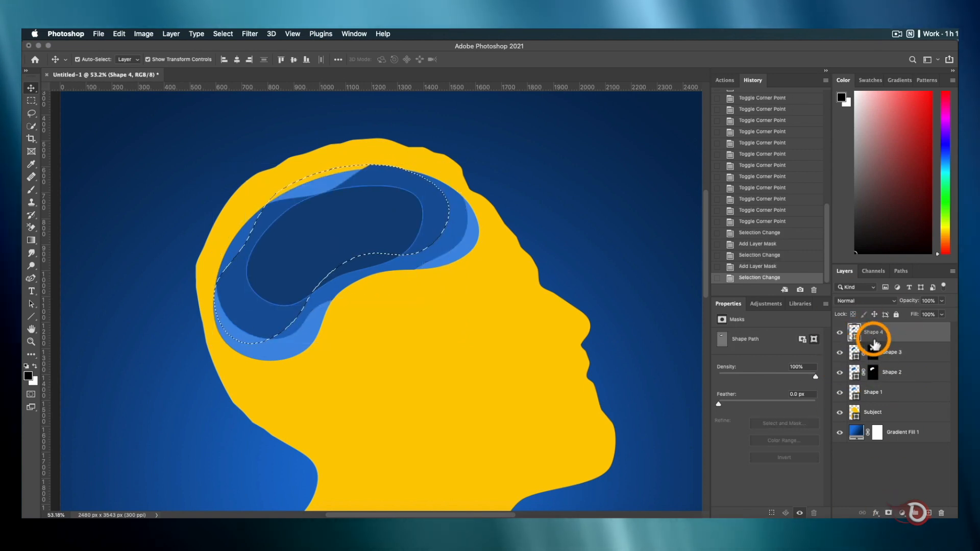
click(889, 512)
click(440, 327)
scroll(312, 332, up, 3)
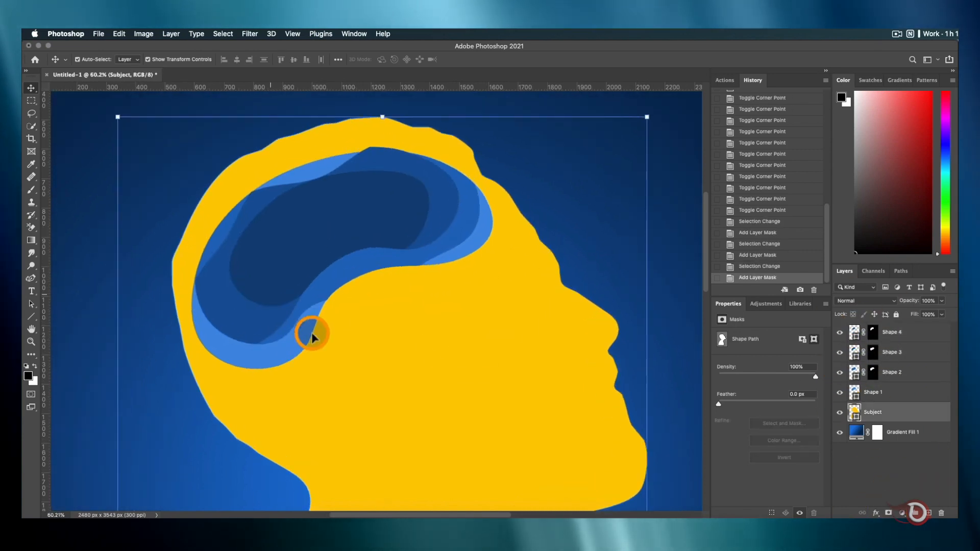
scroll(312, 332, up, 2)
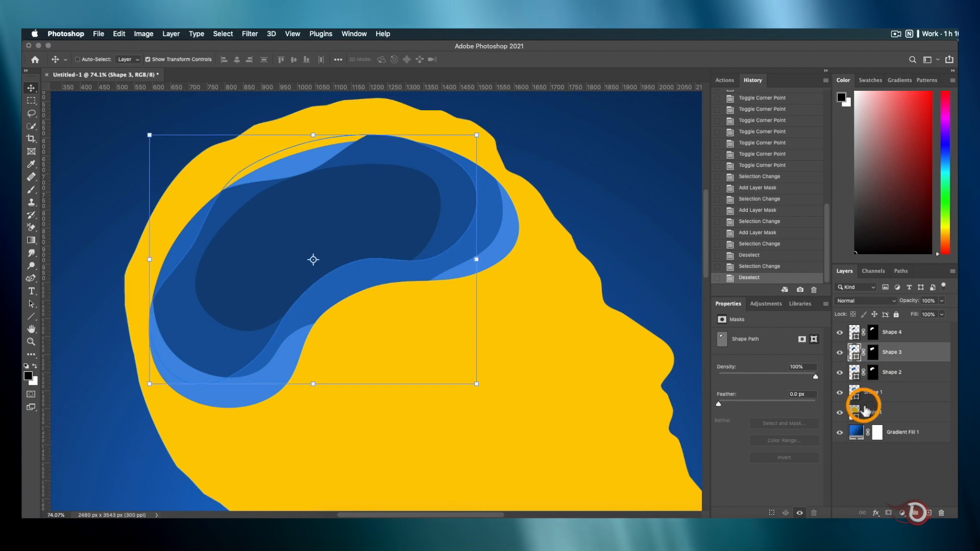
- Load the outline of Shape 1 as a selection and invert it to cover everything outside the shape
ctrl+click(855, 394)
key(ctrl+shift+i)
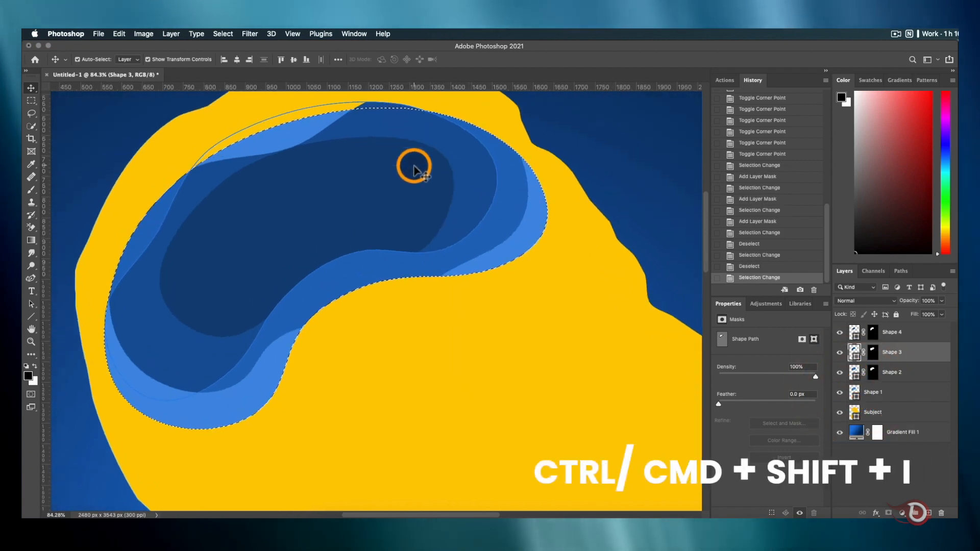
scroll(410, 204, up, 2)
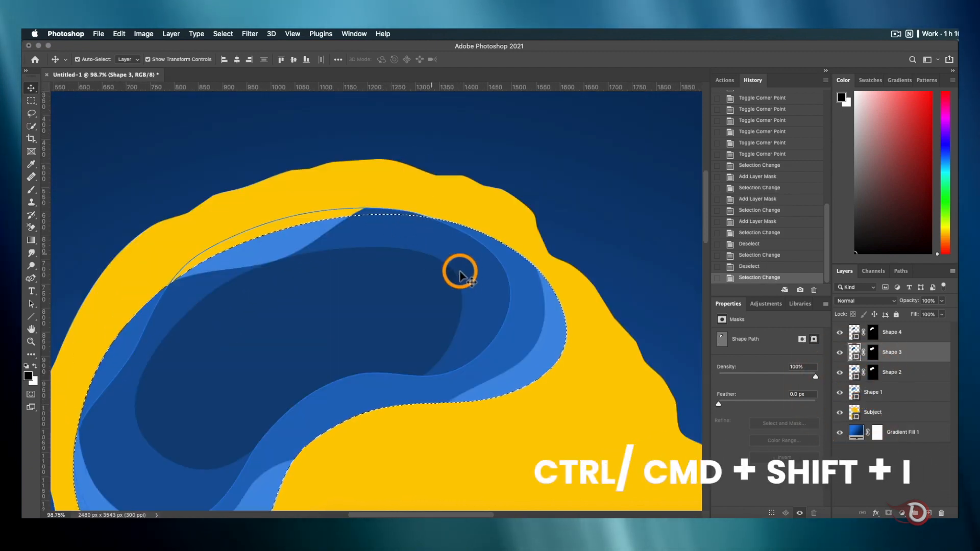
key(ctrl+shift+i)
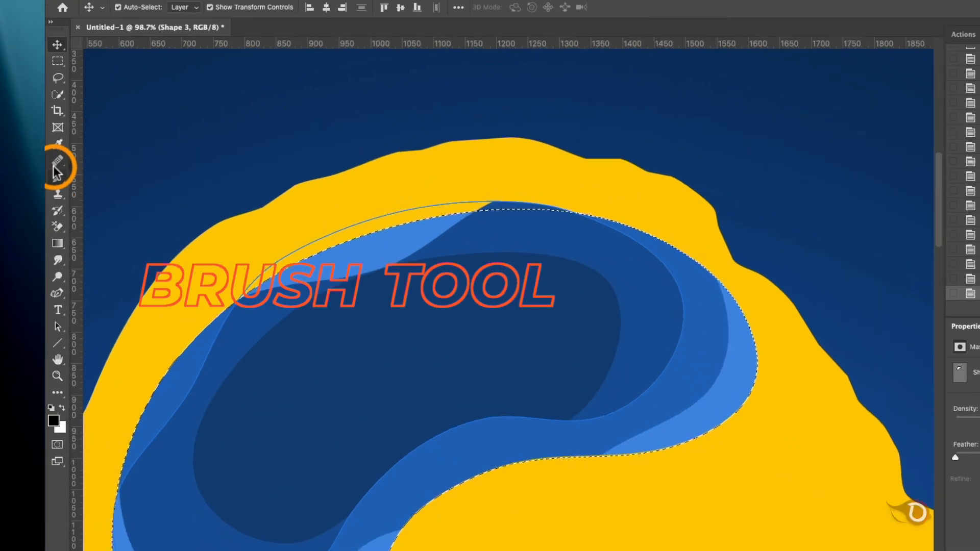
- Paint black on the Shape 3 mask with a round brush to hide the overhang along Shape 1's upper and rear edges, then deselect
click(57, 178)
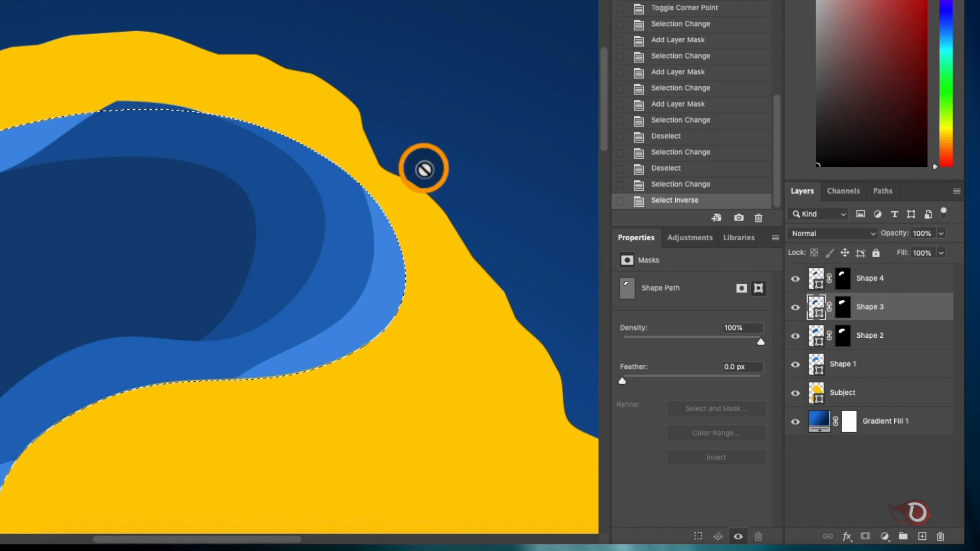
click(848, 322)
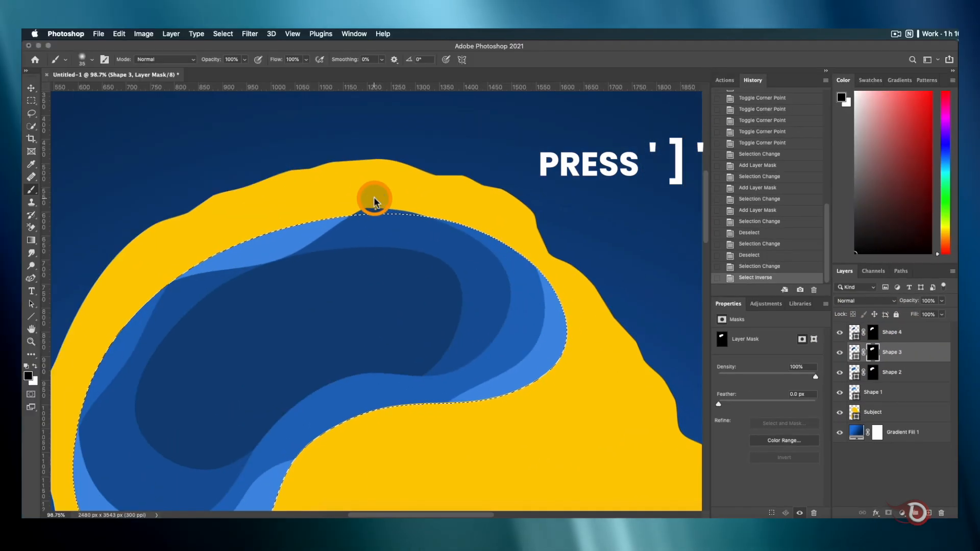
right_click(374, 199)
click(451, 309)
drag(332, 211, 472, 220)
mouse_move(203, 267)
mouse_down()
mouse_move(171, 273)
mouse_move(151, 311)
mouse_up()
key(super+d)
scroll(292, 290, down, 1)
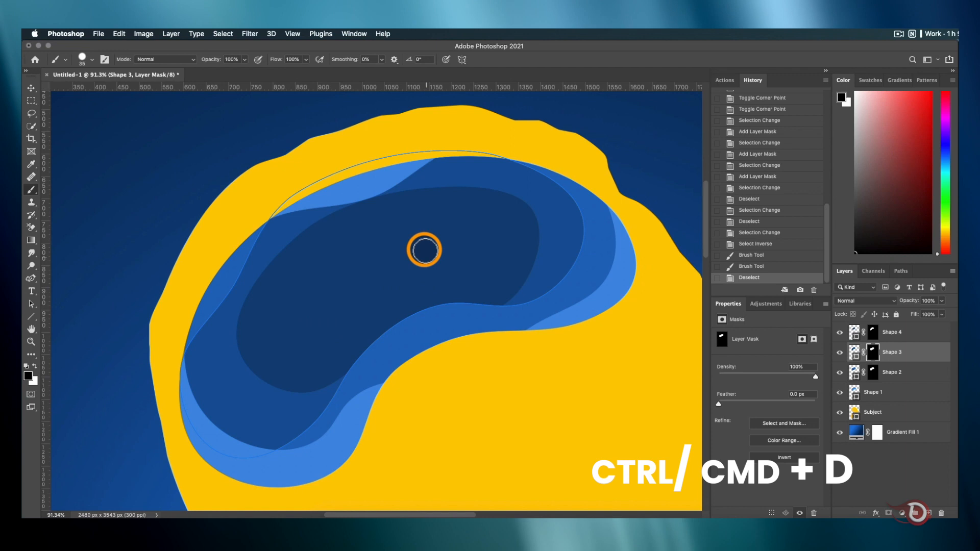
- Draw a closed teardrop-like dark blue shape with the Curvature Pen tool just beneath the nested shapes, on its own layer
click(30, 89)
scroll(149, 176, down, 2)
click(892, 333)
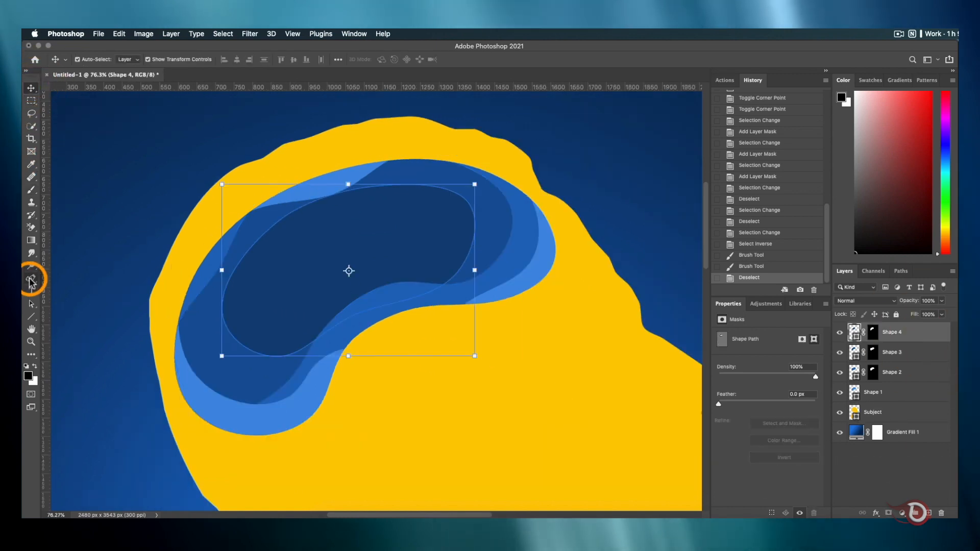
click(30, 278)
click(343, 385)
click(377, 339)
click(463, 317)
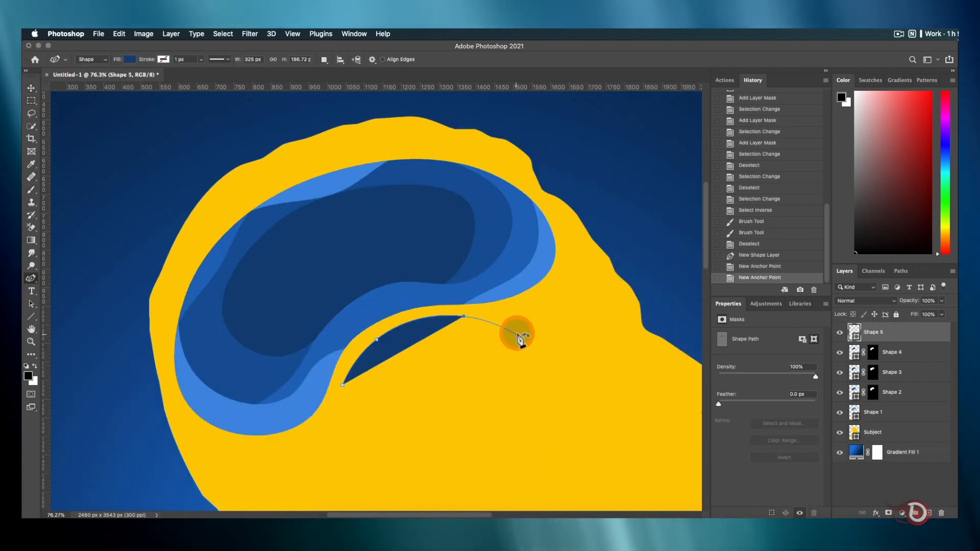
click(517, 333)
click(405, 415)
click(352, 422)
click(343, 385)
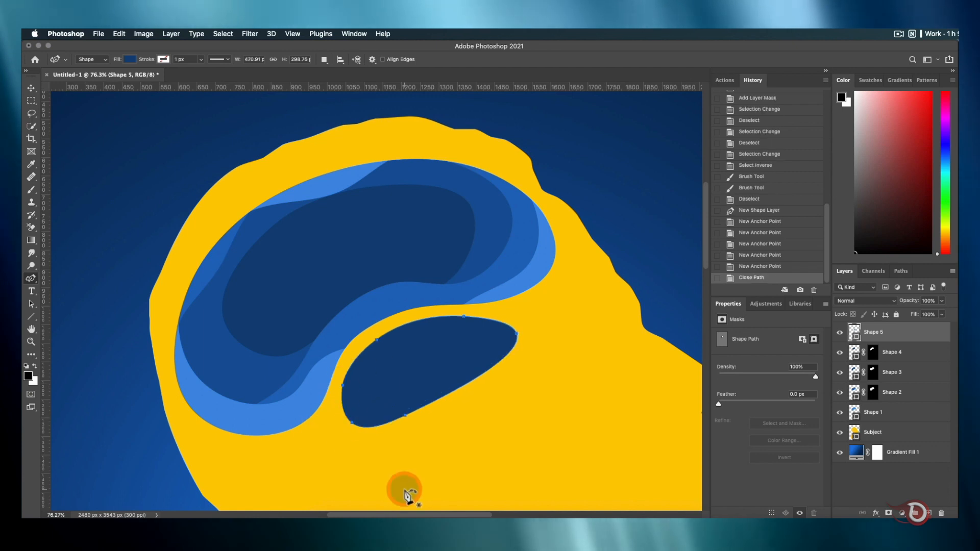
click(31, 89)
click(565, 429)
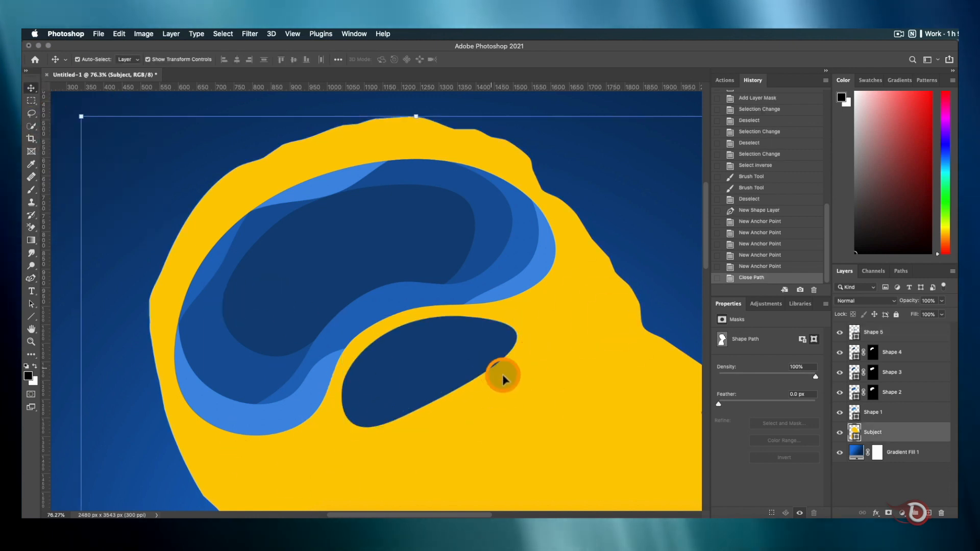
double_click(888, 336)
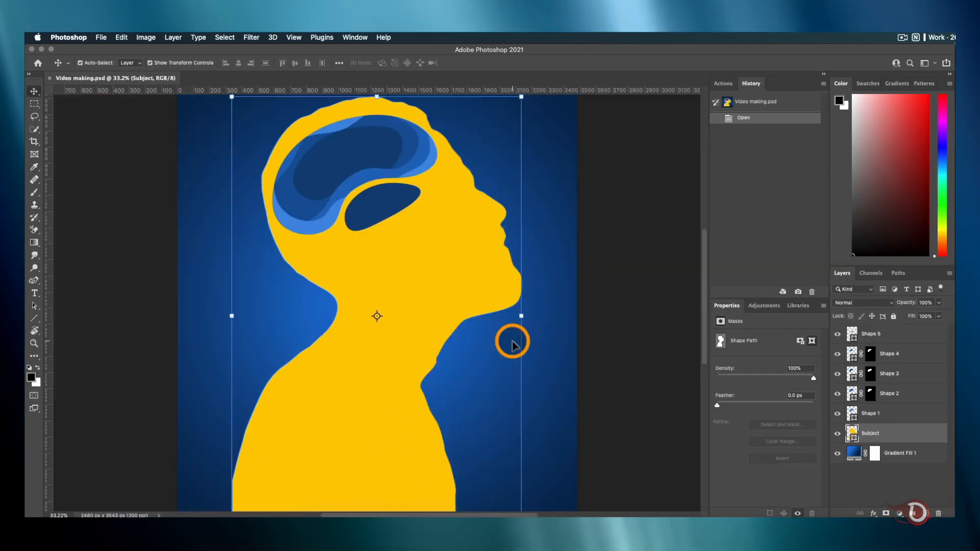
- Add a Multiply inner shadow to the Subject layer with angle -29°, distance 16 px, choke 9% and size 62 px
click(906, 424)
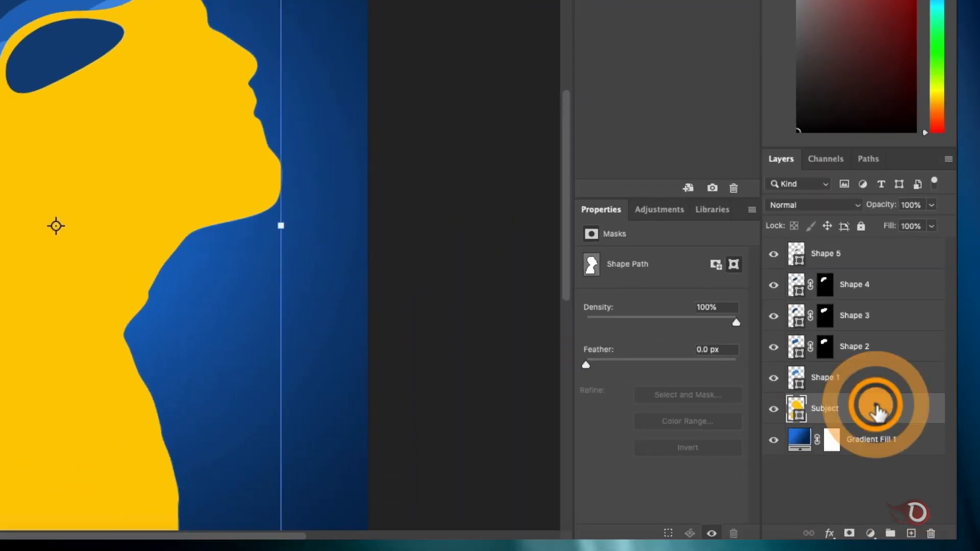
double_click(876, 406)
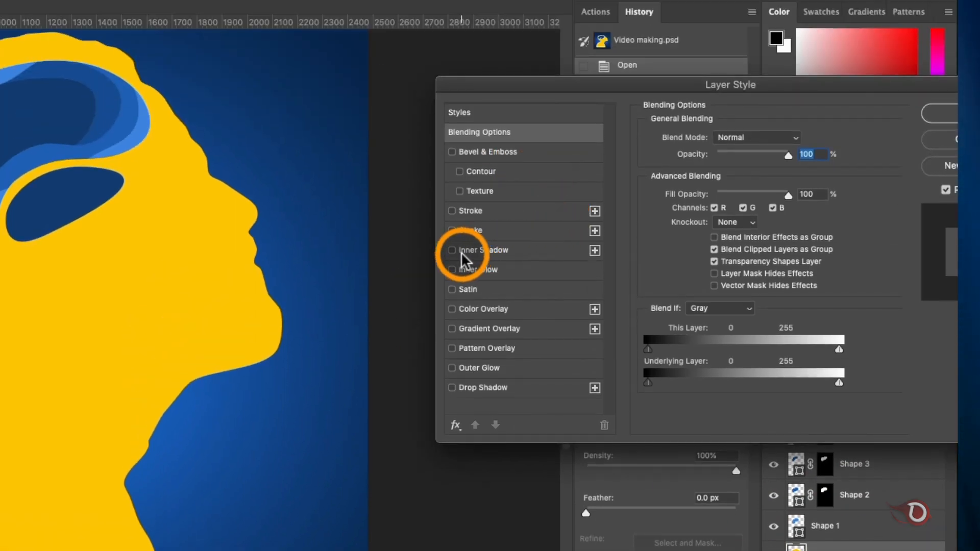
click(467, 249)
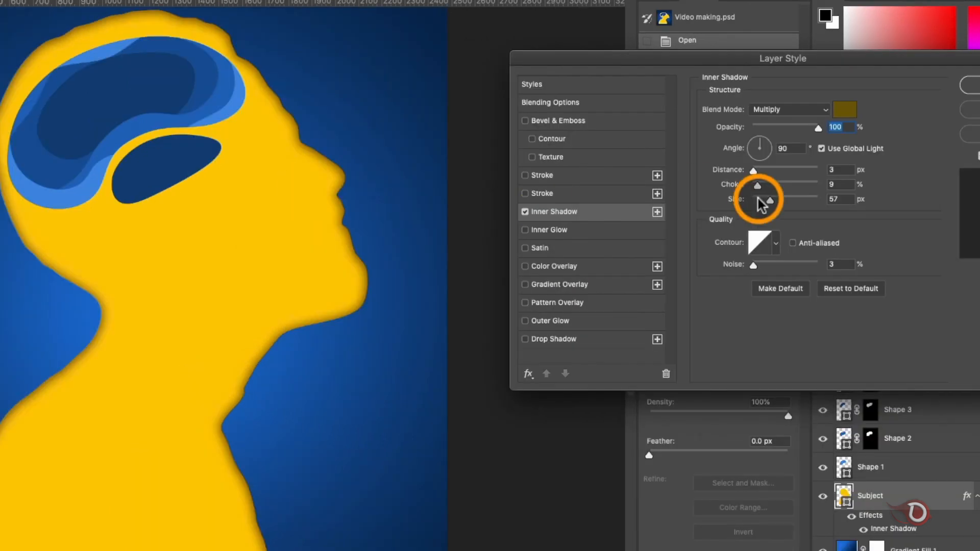
click(664, 198)
drag(337, 187, 333, 179)
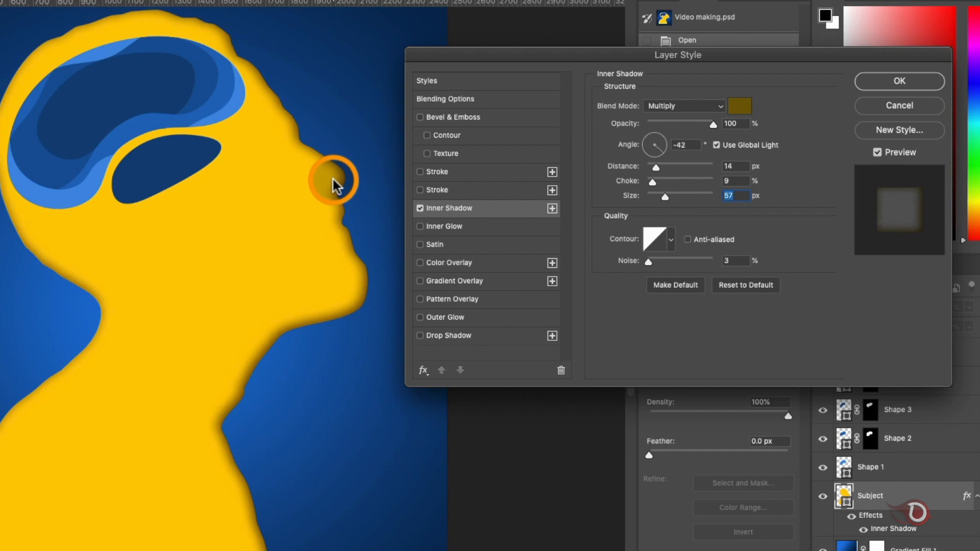
drag(666, 199, 653, 183)
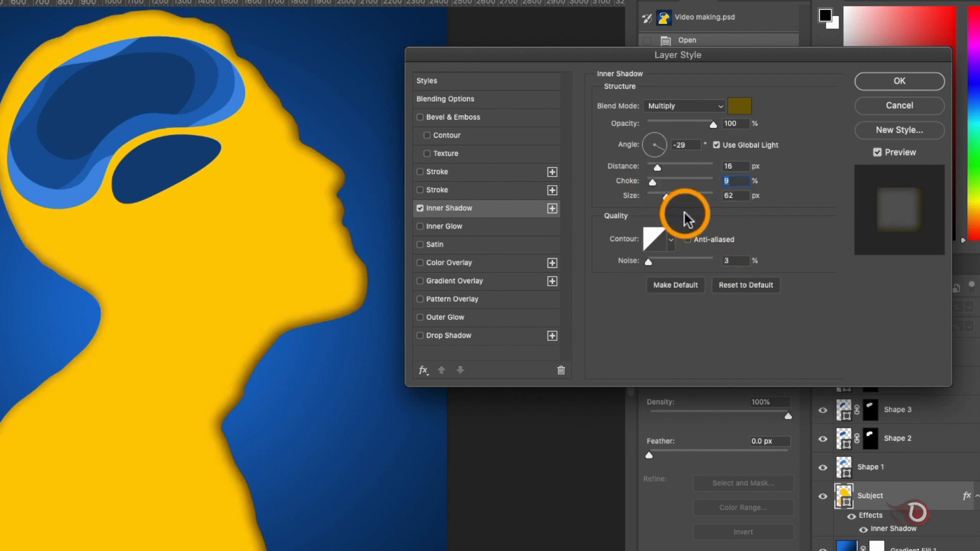
- Set the Subject's inner shadow to dark yellow-brown 7e6502, with 93% opacity, 8 px distance and 70 px size
click(740, 106)
click(226, 293)
click(784, 232)
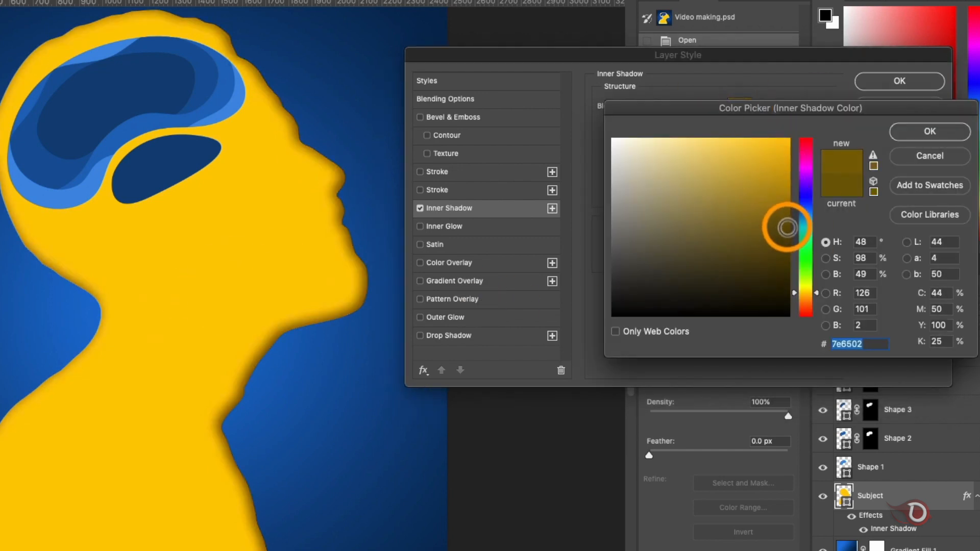
key(Return)
drag(656, 169, 653, 171)
drag(713, 124, 707, 126)
click(669, 197)
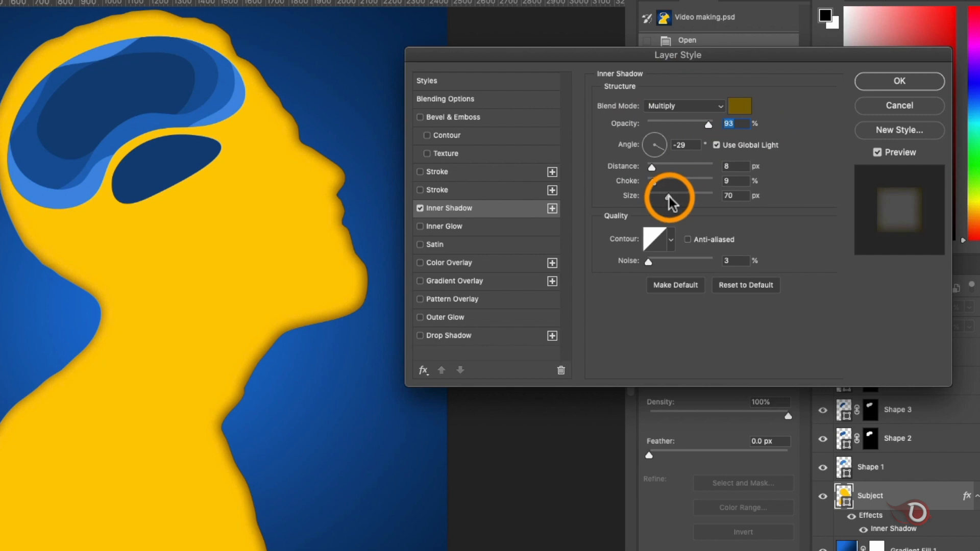
- Add a yellow Soft Light outer glow with 4% spread and 4 px size, plus an Outer Bevel emboss, to the Subject layer
click(445, 317)
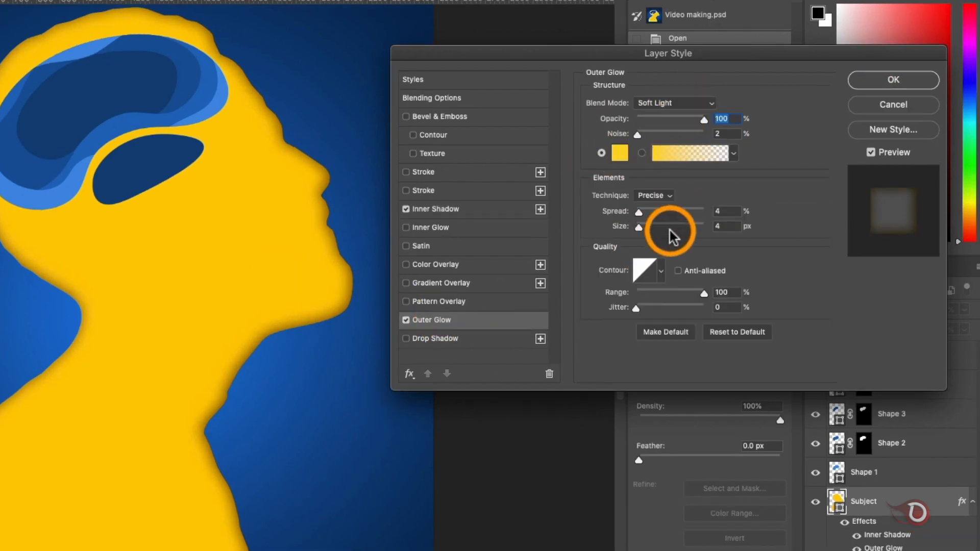
drag(641, 229, 639, 228)
click(466, 116)
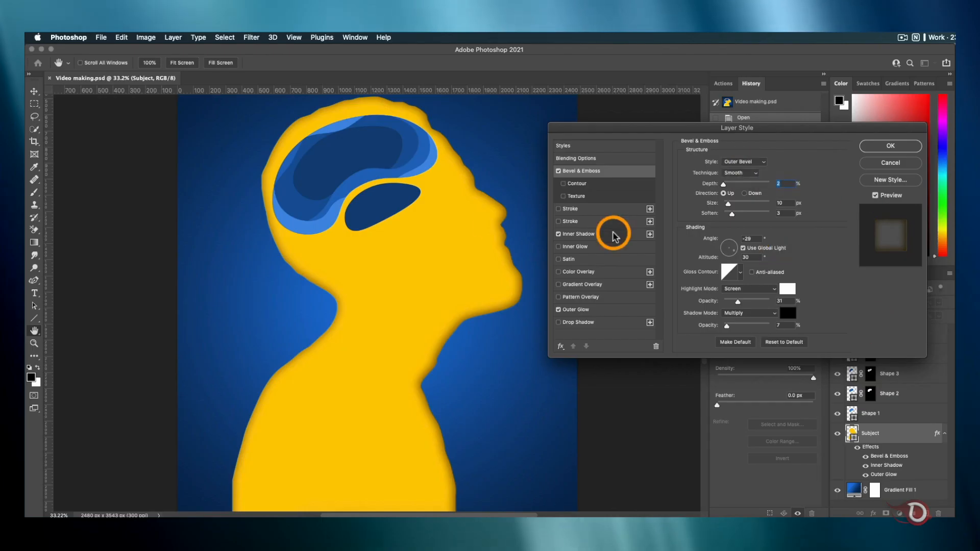
- Refine the Subject's inner shadow with 18% choke and 27 px size, re-aim its angle, and apply the layer style
click(525, 221)
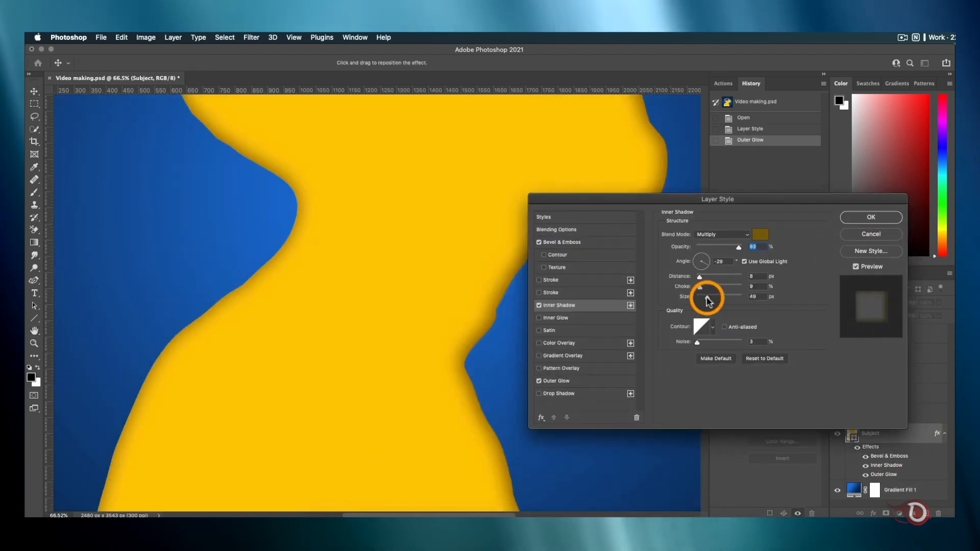
drag(708, 298, 703, 286)
scroll(328, 372, up, 5)
click(699, 257)
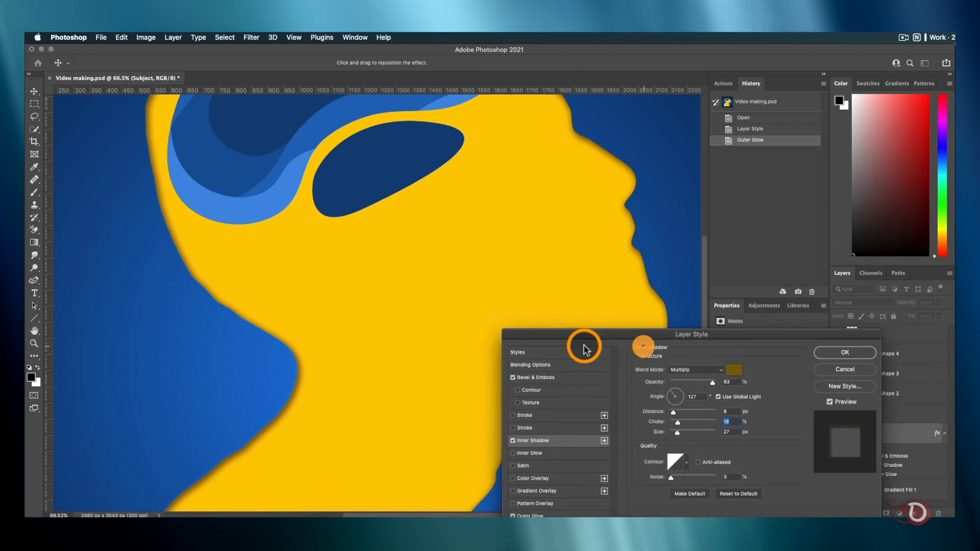
click(676, 396)
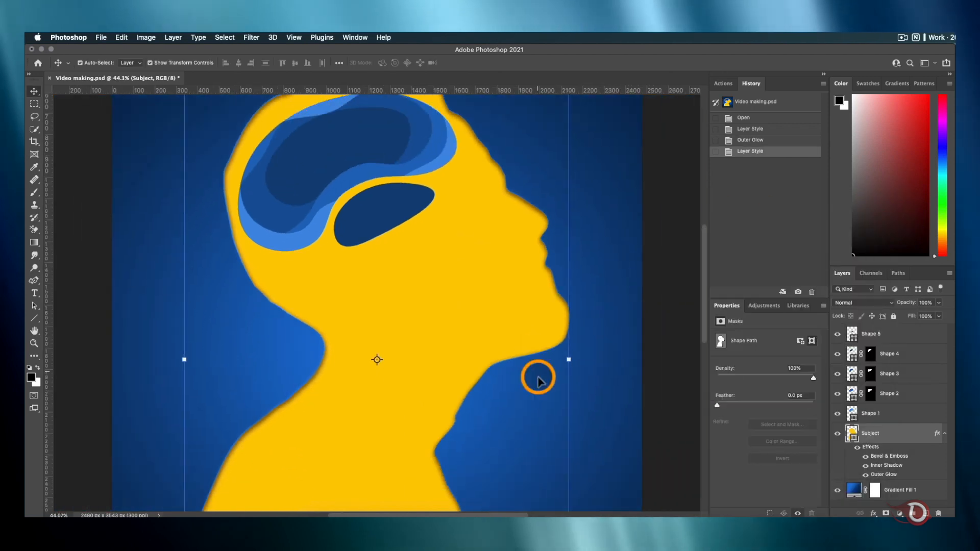
drag(587, 358, 557, 352)
scroll(555, 352, up, 2)
scroll(554, 352, down, 3)
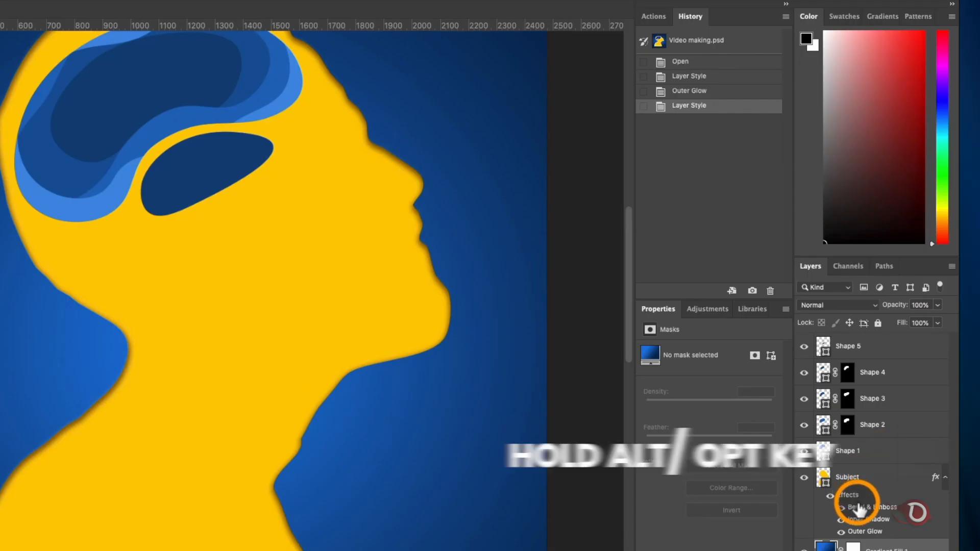
- Duplicate all of the Subject layer's effects onto the Shape 1 through Shape 5 layers
alt+click(845, 498)
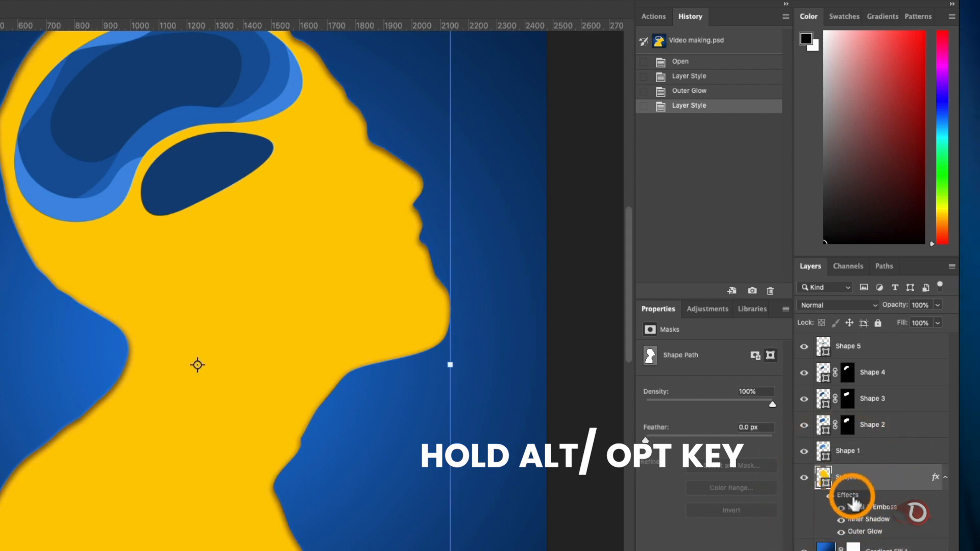
drag(851, 461, 851, 462)
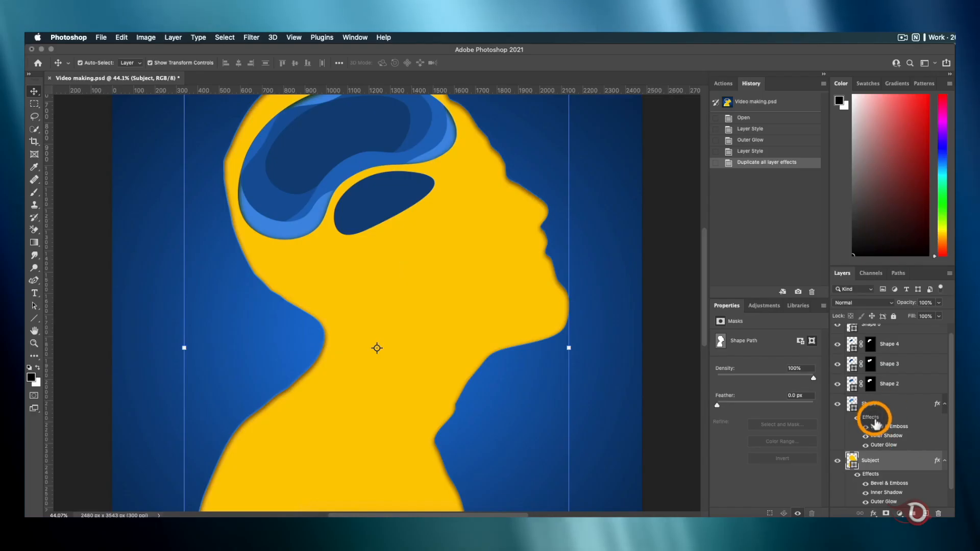
drag(854, 456, 870, 335)
scroll(861, 416, up, 3)
scroll(886, 402, up, 5)
scroll(887, 410, up, 5)
click(587, 281)
scroll(425, 325, up, 8)
scroll(424, 325, down, 1)
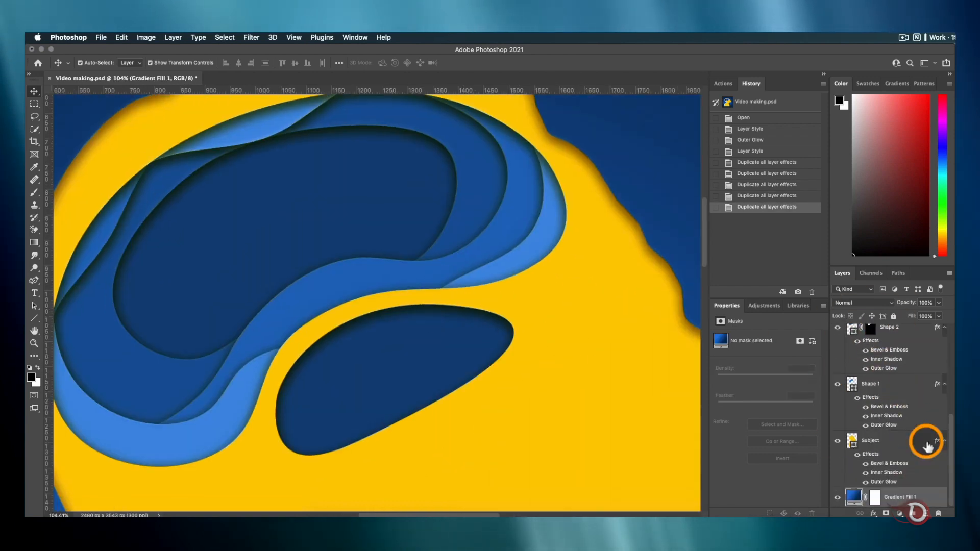
- Collapse the Subject's effects list and recolour Shape 1's inner shadow to a darker shade of its sampled blue
click(944, 440)
double_click(887, 452)
click(728, 272)
click(193, 433)
drag(803, 229, 808, 253)
click(908, 182)
drag(680, 237, 693, 204)
click(851, 221)
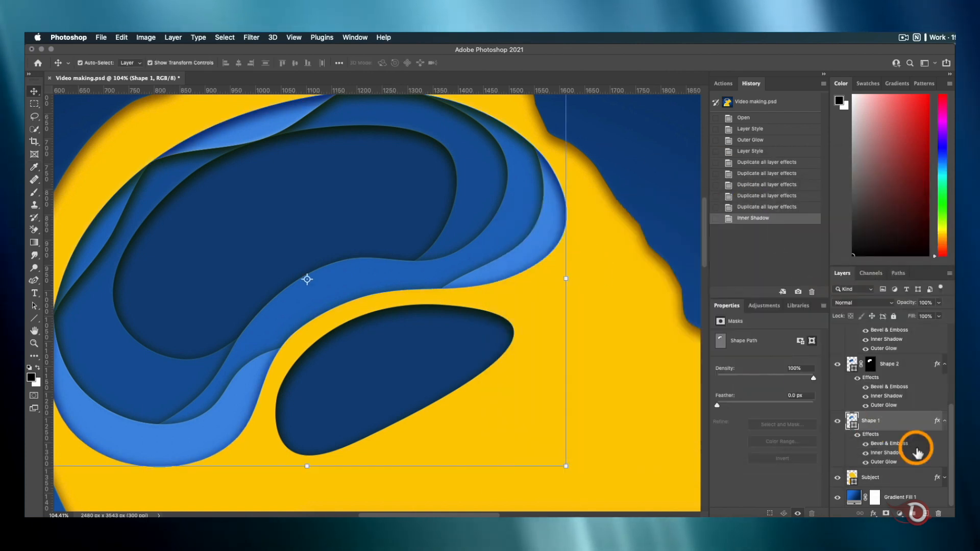
- Recolour Shape 2's inner shadow to dark blue 073778, based on the blue sampled from the artwork
double_click(892, 396)
click(739, 240)
click(249, 420)
click(807, 250)
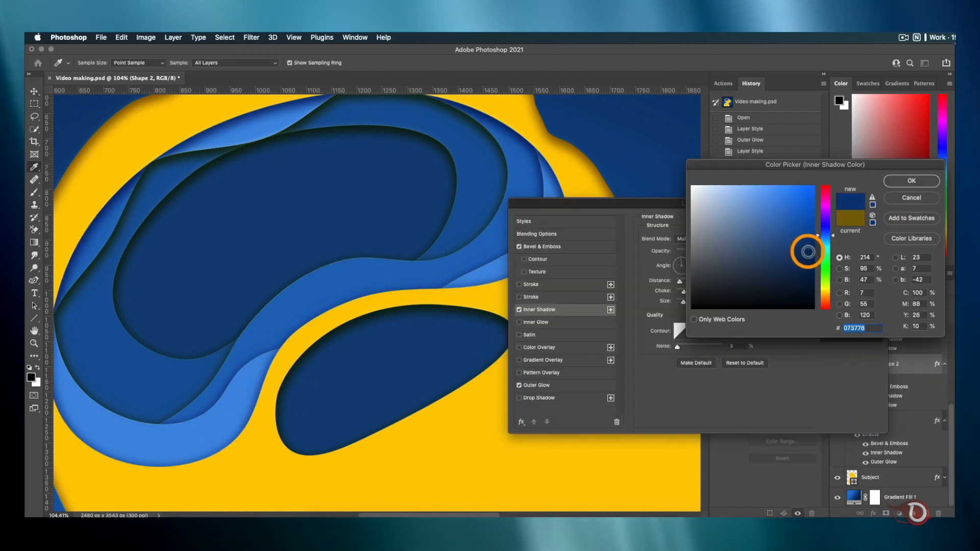
click(910, 184)
click(857, 221)
- Recolour Shape 3's inner shadow to a darker shade of the blue sampled from that shape
scroll(886, 368, up, 2)
double_click(888, 359)
click(553, 309)
click(739, 239)
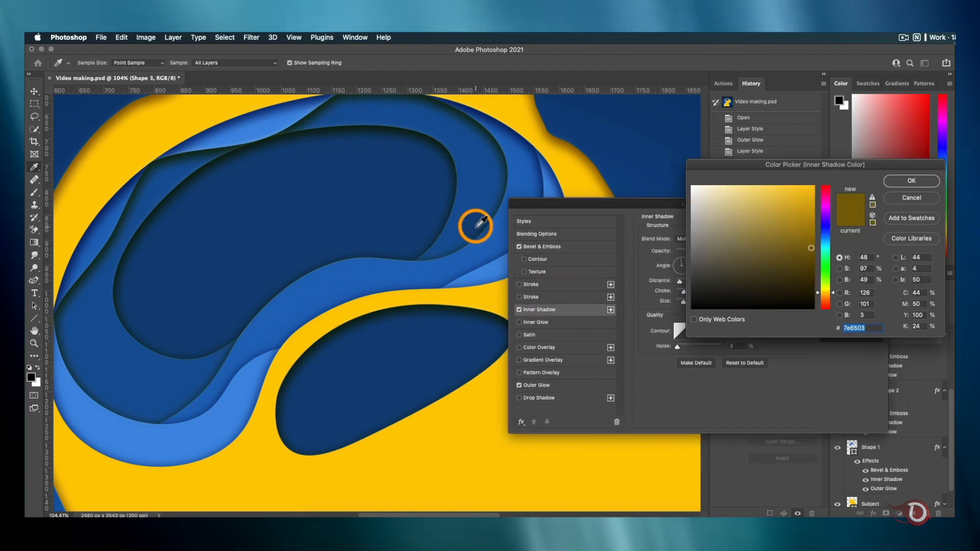
click(476, 225)
click(811, 254)
click(911, 181)
click(858, 221)
- Recolour Shape 4's inner shadow to dark blue 08366a, starting from a blue sampled from the artwork
scroll(868, 356, up, 3)
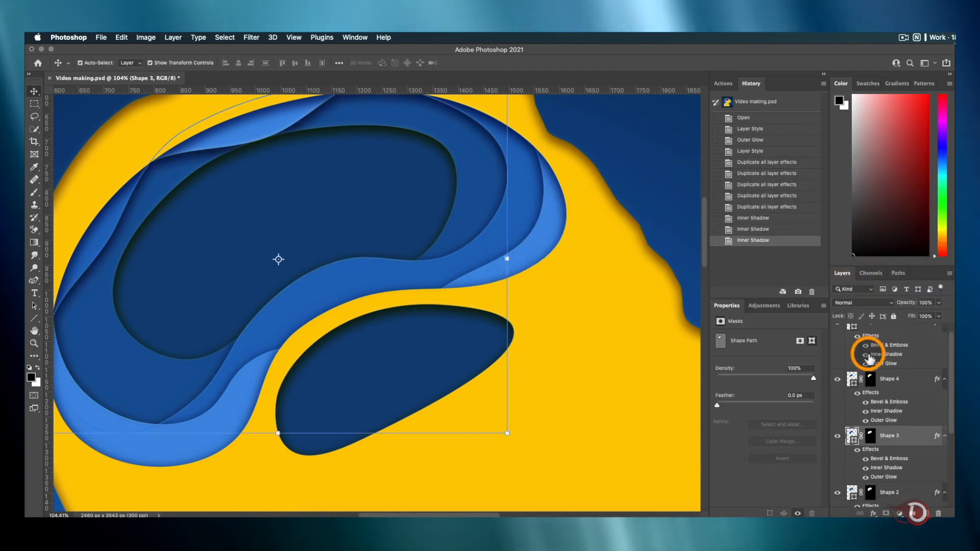
double_click(887, 421)
click(739, 239)
click(431, 224)
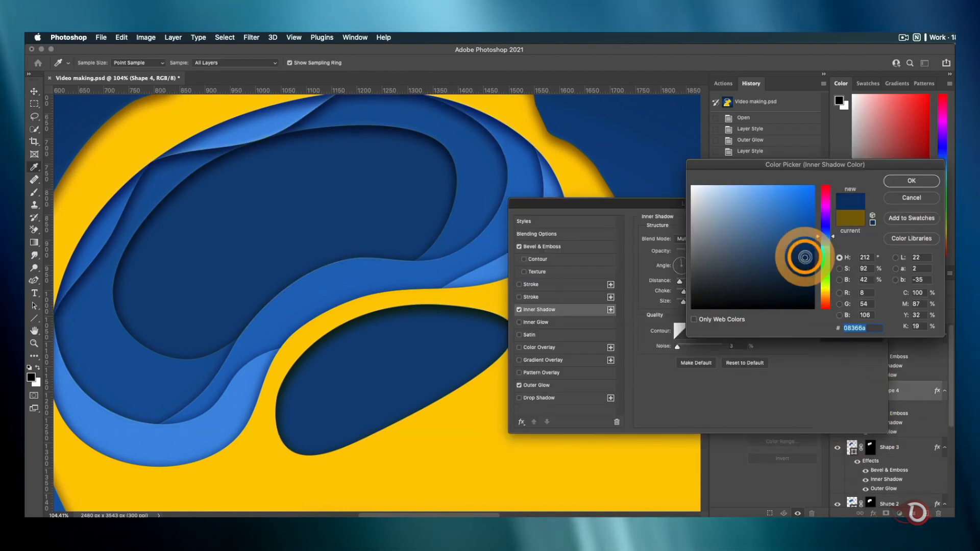
click(912, 181)
click(858, 221)
- Recolour Shape 5's inner shadow to very dark blue 012956 and apply the change
double_click(887, 367)
click(740, 238)
click(449, 373)
click(808, 236)
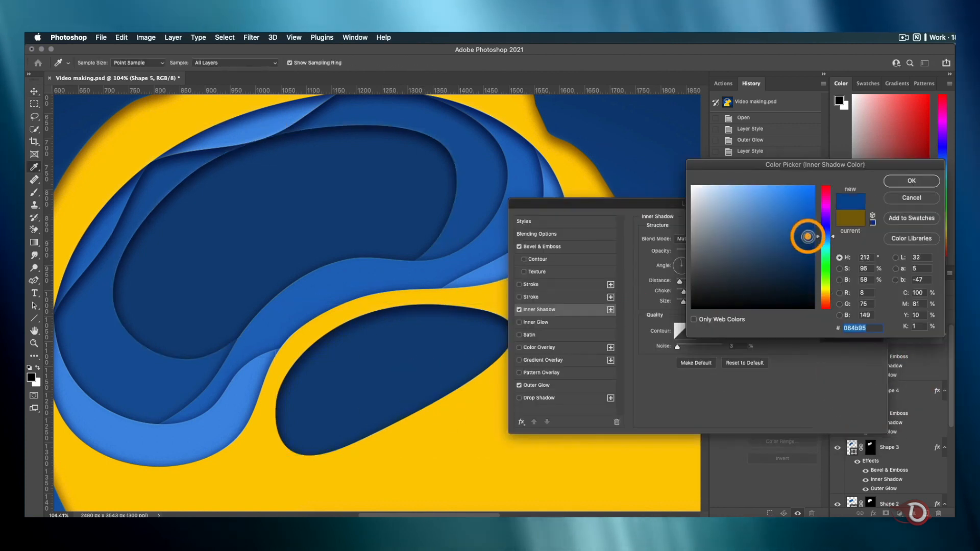
mouse_move(808, 219)
mouse_down()
mouse_move(803, 233)
mouse_move(750, 225)
mouse_up()
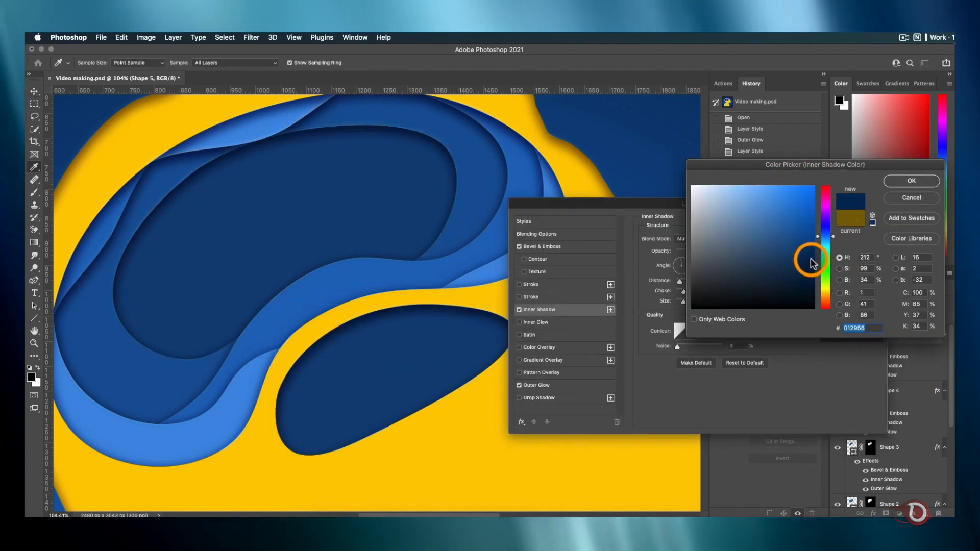
click(891, 191)
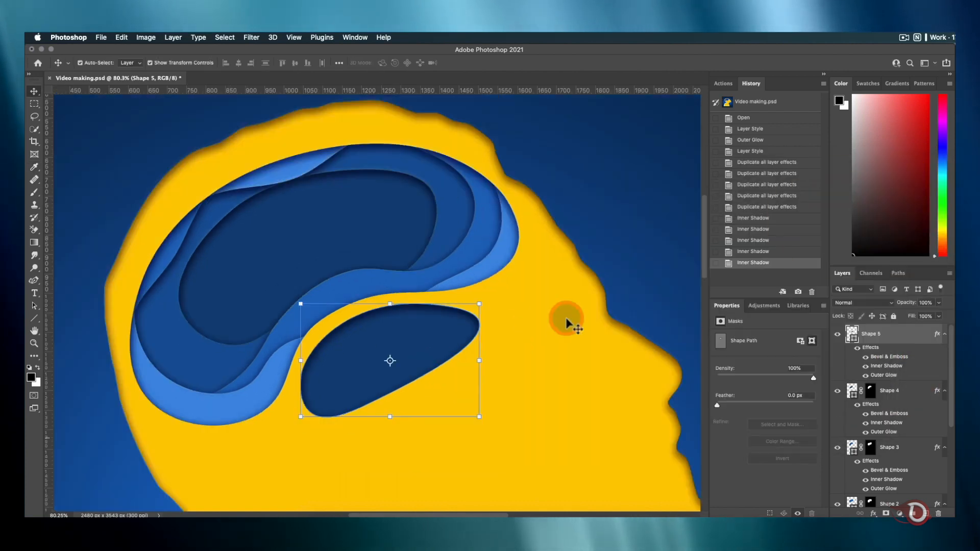
- Group the layers Shape 1 through Shape 5 and name the group Shapes
scroll(565, 324, down, 2)
scroll(486, 346, down, 2)
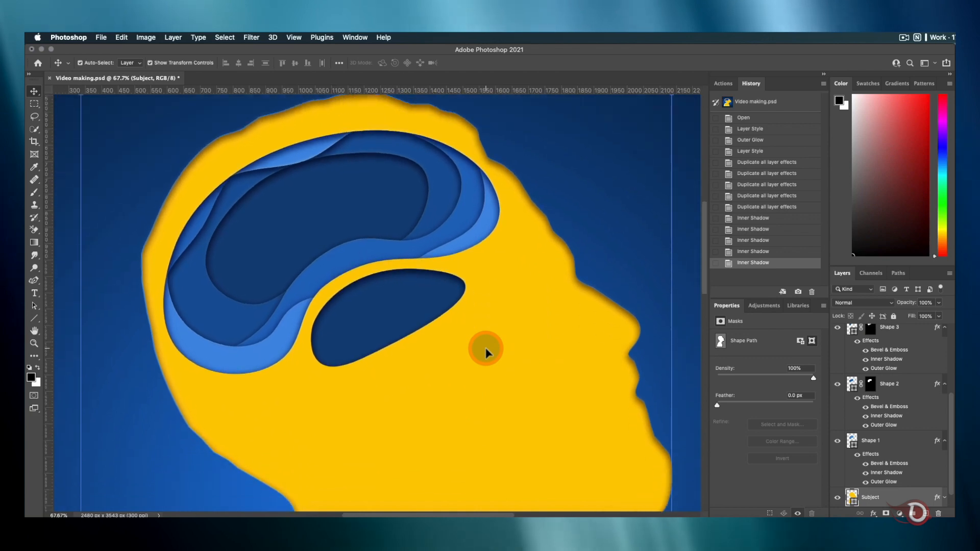
scroll(485, 345, down, 2)
scroll(500, 363, up, 1)
click(481, 367)
scroll(480, 368, down, 3)
scroll(481, 368, up, 1)
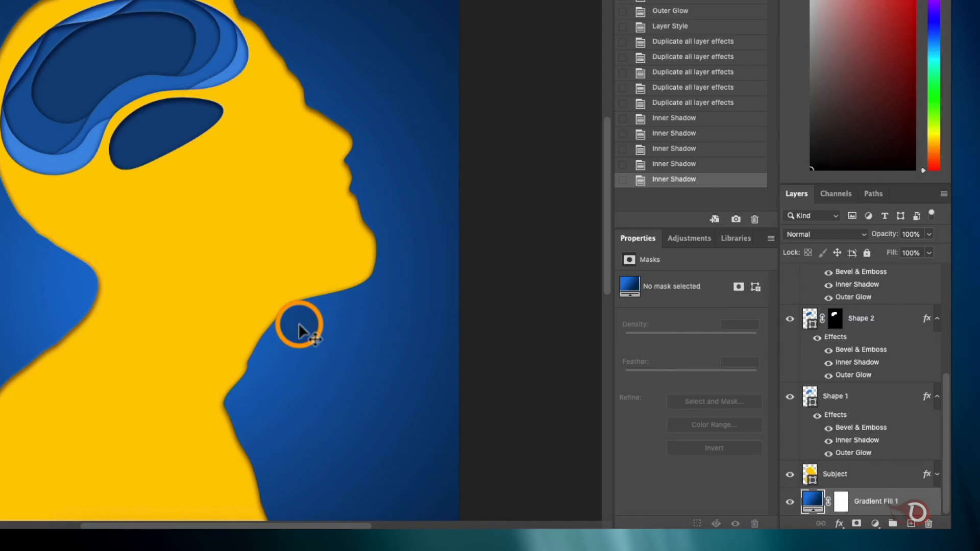
scroll(874, 395, up, 3)
click(866, 280)
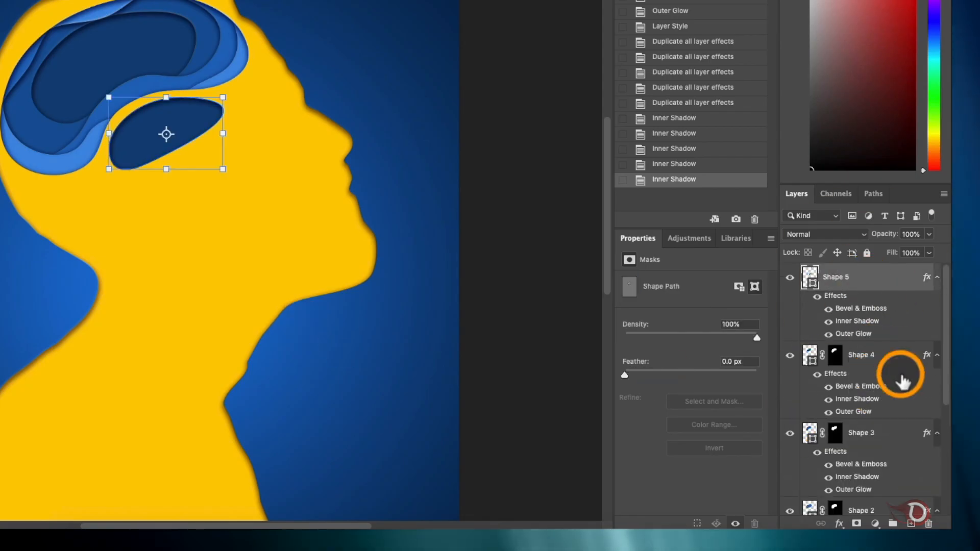
scroll(873, 358, down, 3)
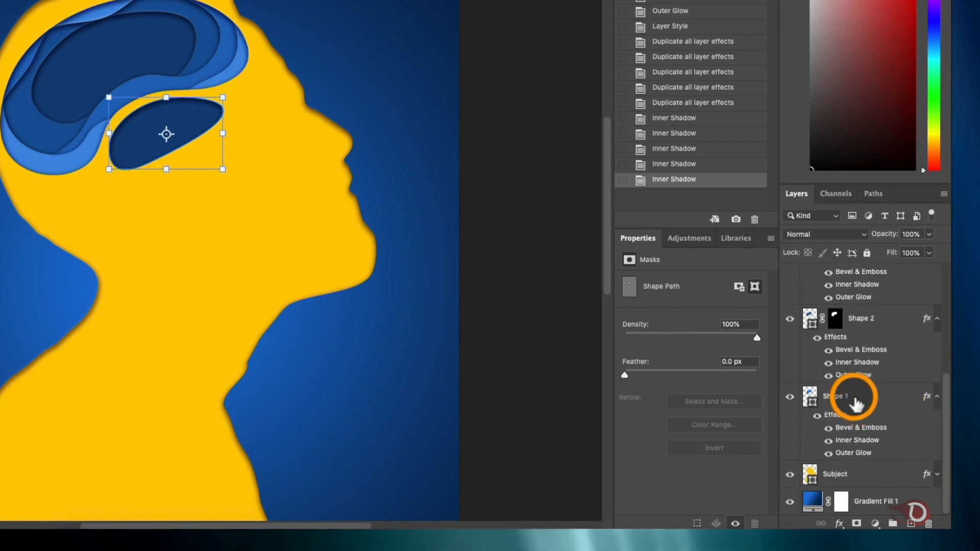
shift+click(855, 401)
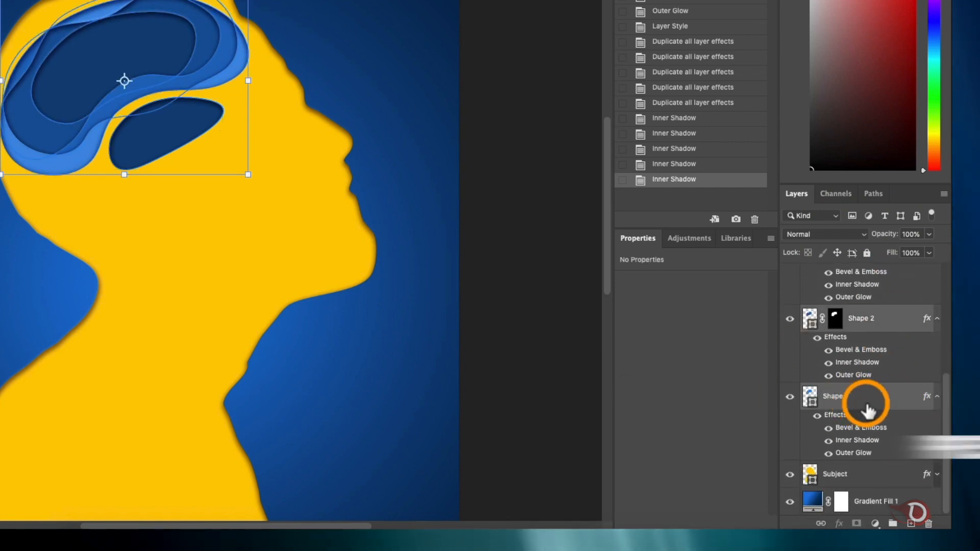
key(ctrl+g)
double_click(861, 273)
text(Shapes)
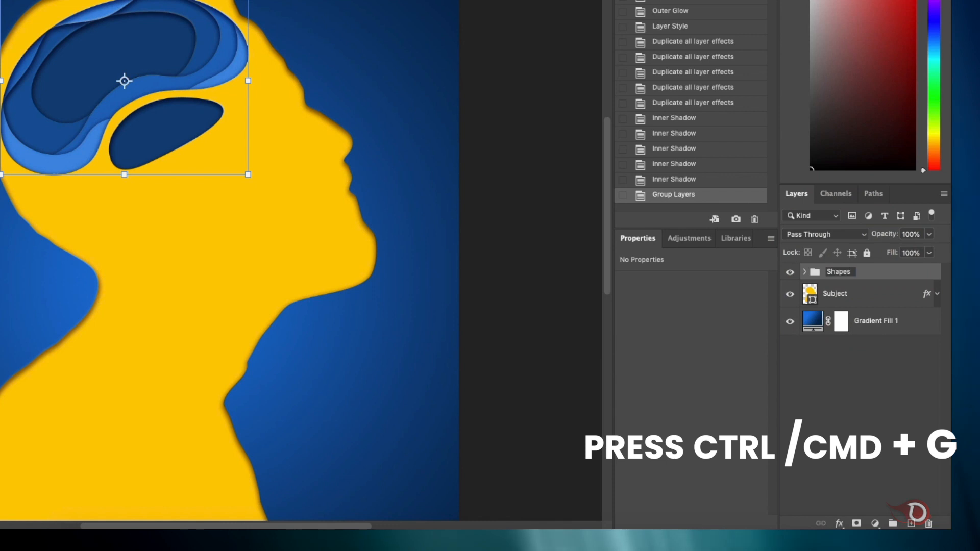
click(866, 274)
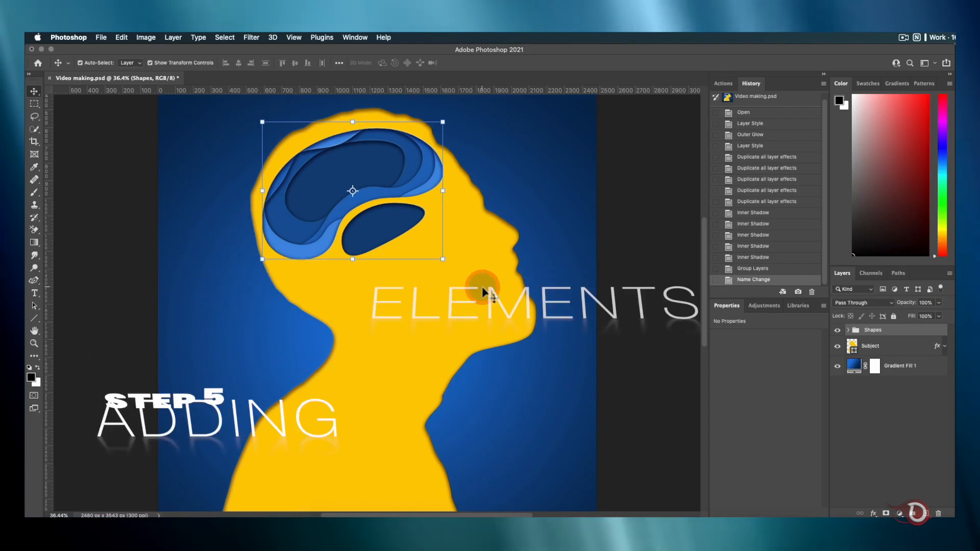
- Place the stock photo of the standing photographer as an embedded object above the Shapes group, scaled to 19.88%
scroll(475, 291, up, 2)
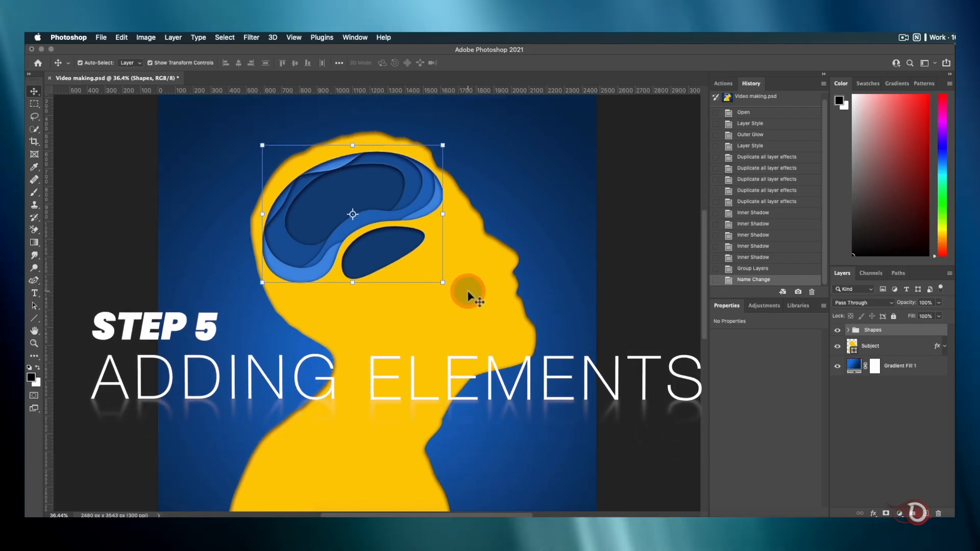
click(473, 291)
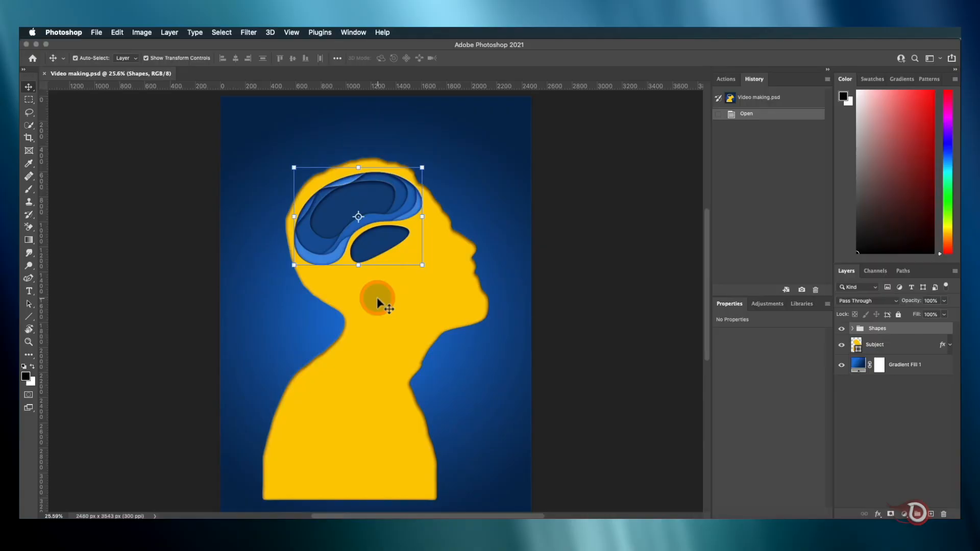
scroll(366, 295, up, 5)
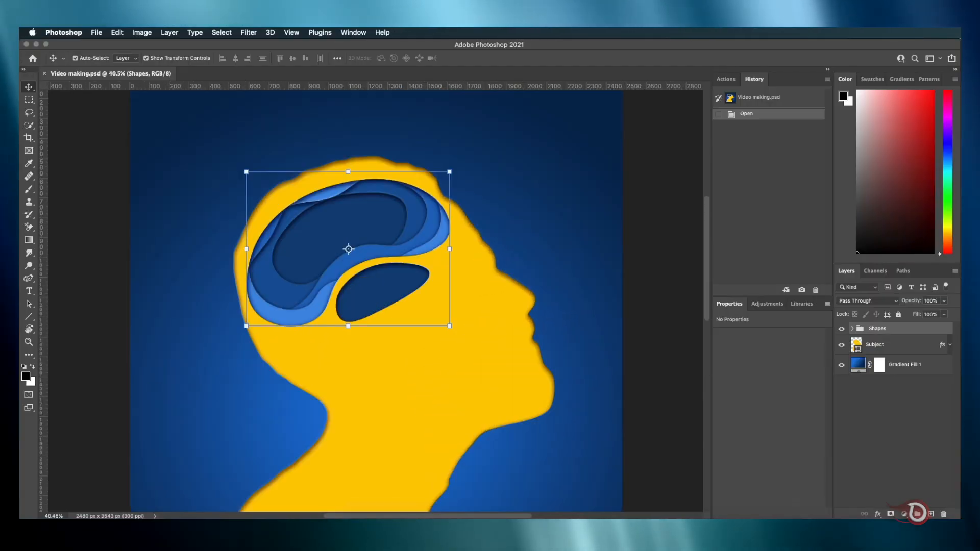
click(900, 531)
drag(902, 499, 373, 290)
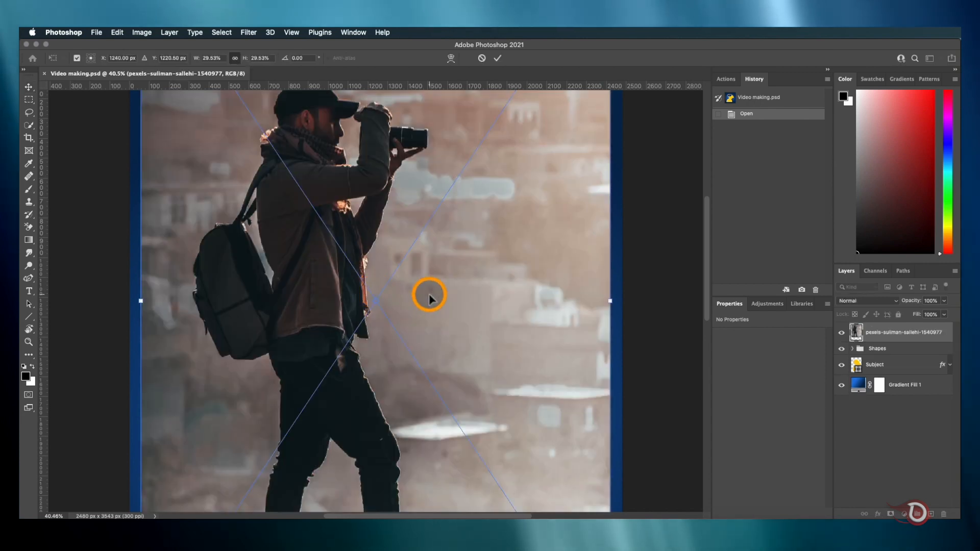
scroll(429, 298, down, 3)
drag(557, 298, 497, 298)
scroll(444, 296, up, 1)
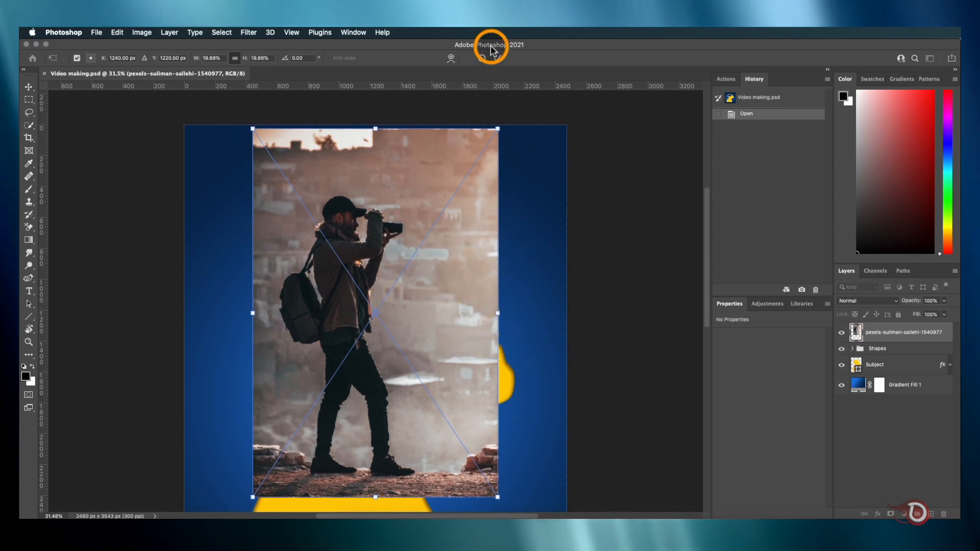
click(498, 60)
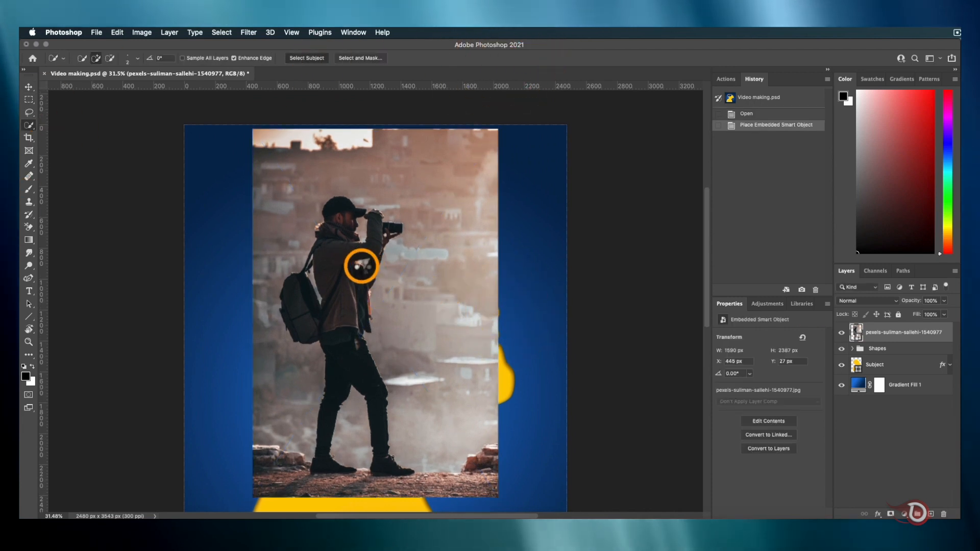
- Select the photographer with Select Subject and refine the selection on his upper body with the Quick Selection tool
scroll(361, 266, up, 5)
click(292, 331)
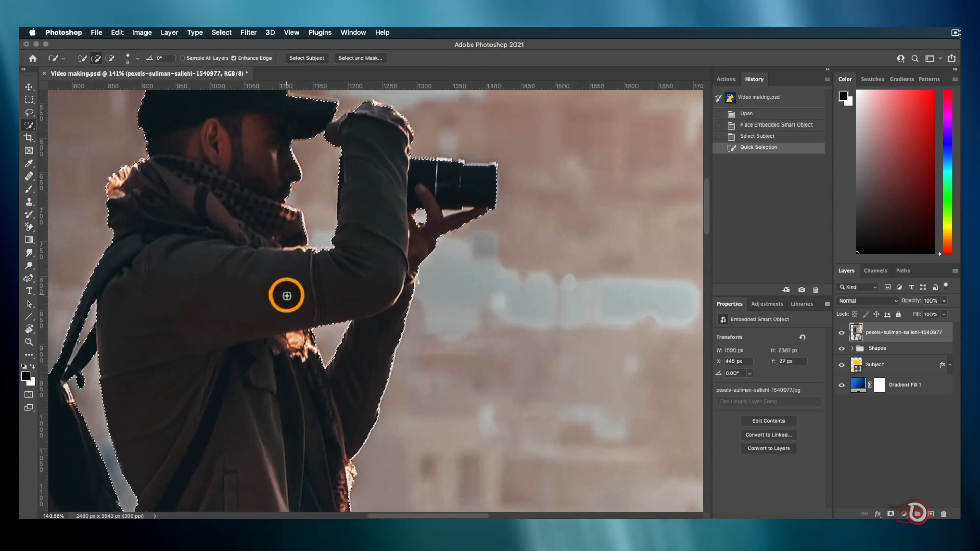
scroll(287, 293, up, 2)
click(298, 271)
scroll(249, 283, down, 20)
scroll(249, 281, up, 3)
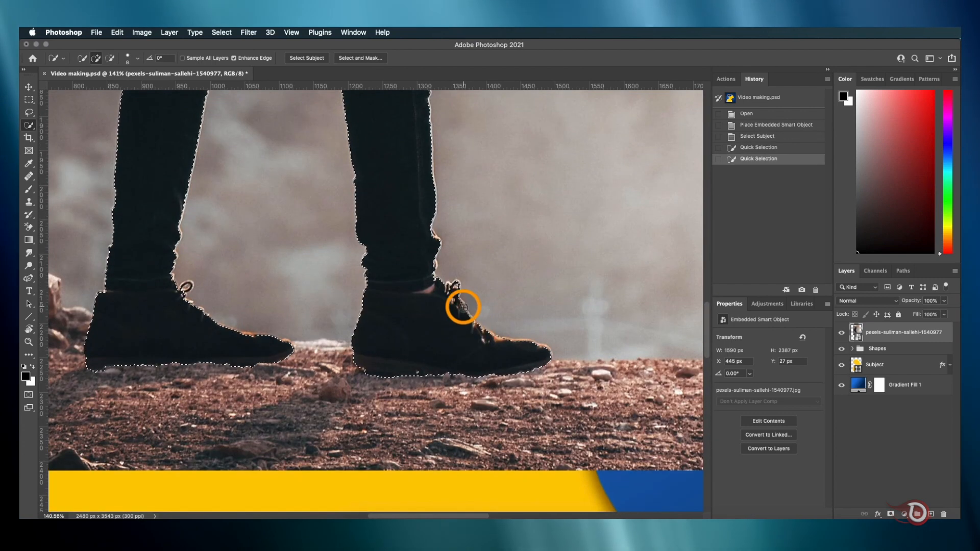
- Refine the selection around both shoes and the waist, and add a layer mask to the photo from it
mouse_move(464, 306)
mouse_down()
mouse_move(488, 333)
mouse_move(549, 354)
mouse_up()
drag(223, 328, 276, 340)
click(217, 327)
scroll(157, 264, up, 20)
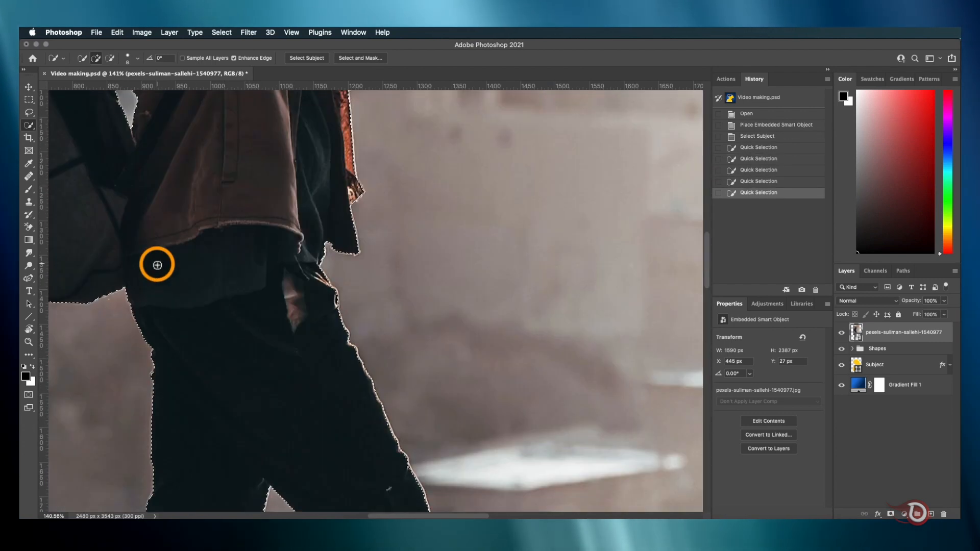
scroll(197, 266, down, 4)
click(197, 267)
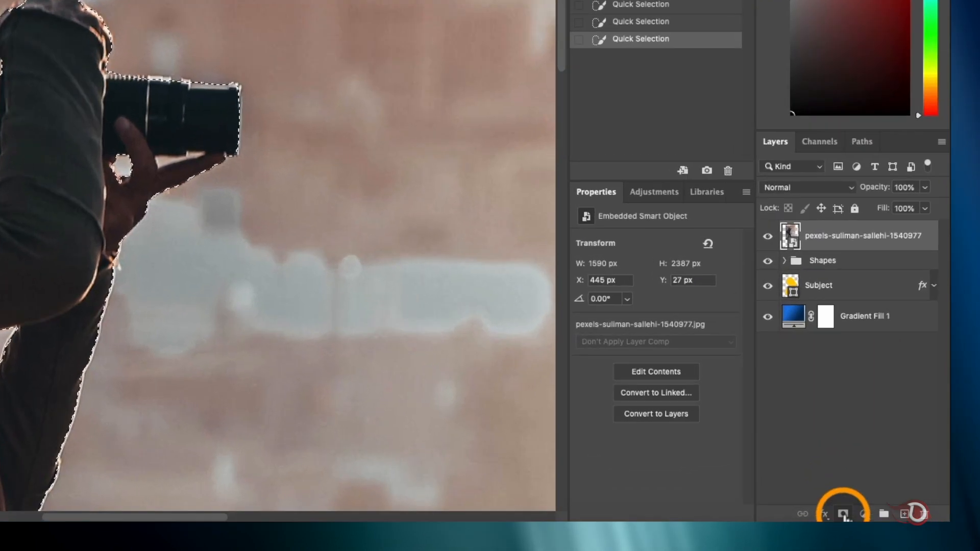
click(891, 513)
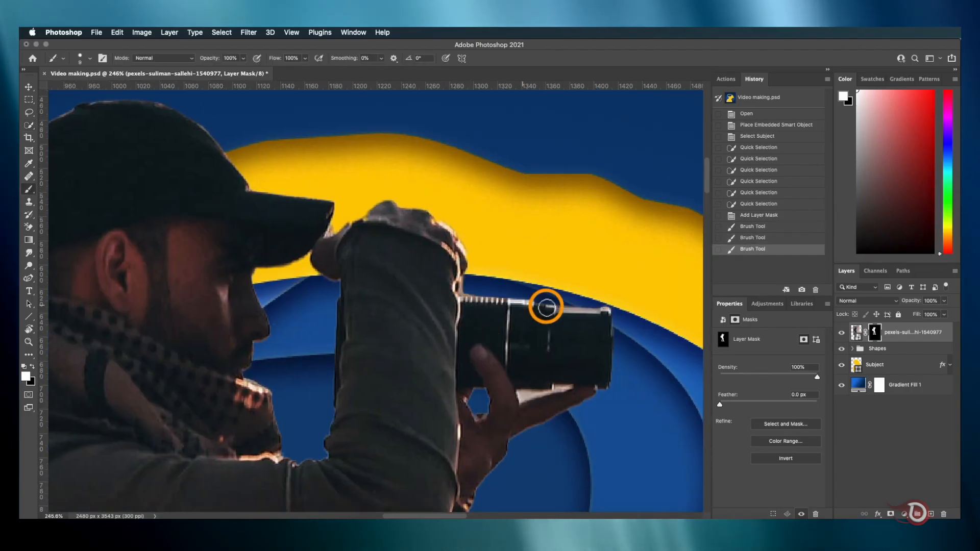
- Clean up the mask edge around the camera lens and supporting hand with a progressively smaller brush
mouse_move(470, 286)
mouse_down()
mouse_move(576, 304)
mouse_move(610, 352)
mouse_up()
scroll(587, 358, up, 2)
scroll(561, 358, down, 3)
key(bracketleft)
key(bracketleft)
key(bracketleft)
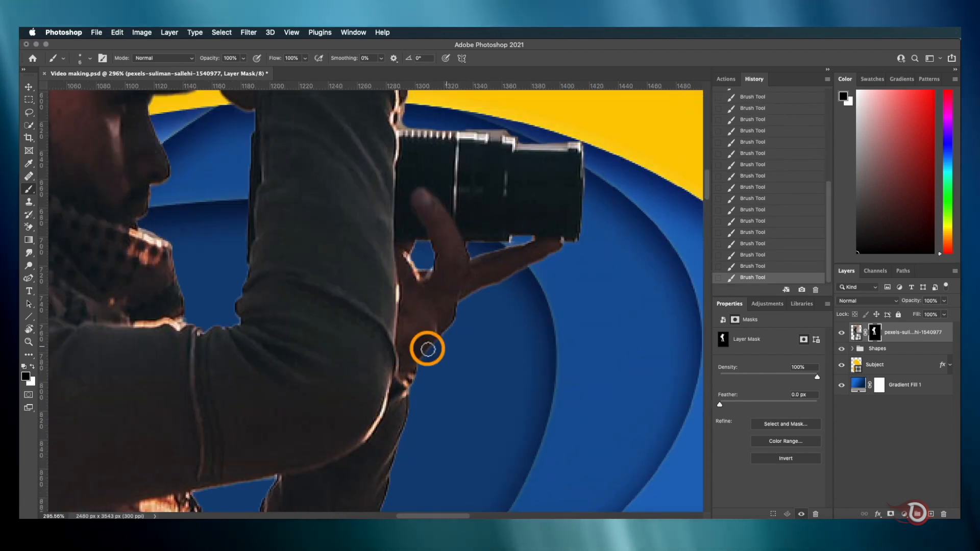
drag(427, 349, 479, 197)
- Paint with white on the mask to restore the missing edges along the photographer's jacket and legs
key(x)
drag(408, 409, 396, 164)
drag(352, 416, 335, 200)
drag(423, 412, 333, 230)
drag(352, 380, 309, 223)
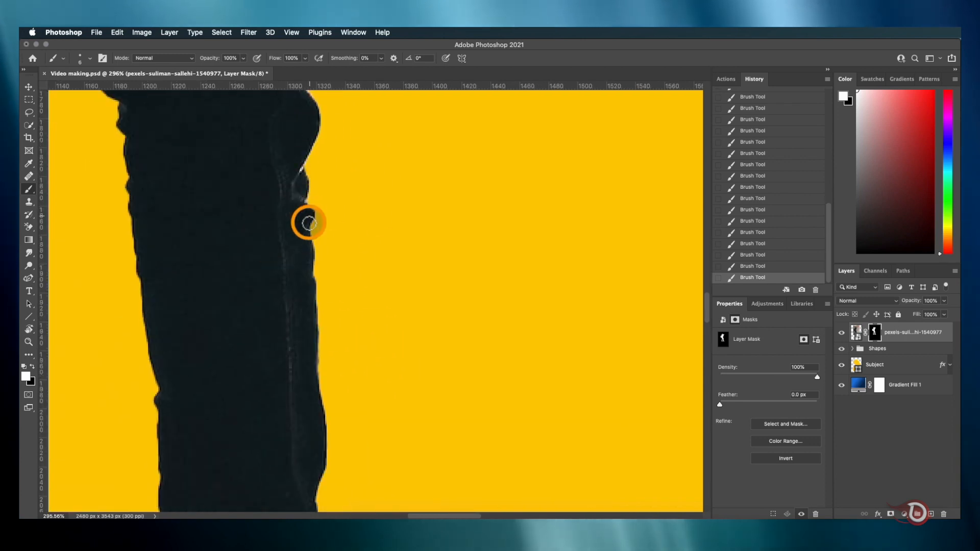
drag(309, 434, 380, 233)
drag(408, 388, 334, 240)
- Refine the mask outline around the photographer's shoes and soles with the Brush tool
key(x)
drag(449, 370, 562, 408)
drag(160, 442, 336, 328)
drag(513, 341, 605, 338)
drag(607, 334, 507, 290)
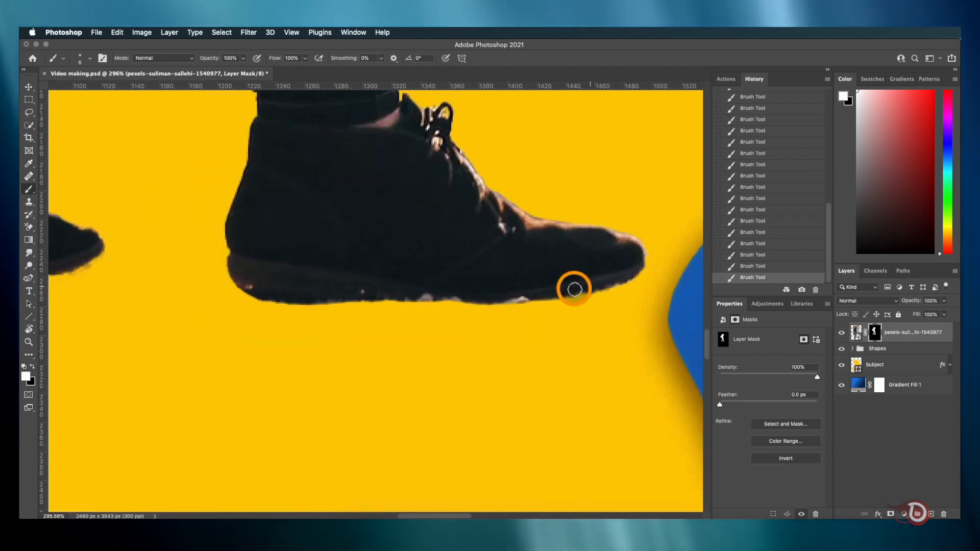
drag(169, 306, 543, 284)
- Refine the rest of the cutout with alternating black and white mask strokes, clearing the gaps between the backpack straps and jacket
drag(473, 230, 378, 255)
key(x)
drag(409, 221, 581, 203)
drag(515, 241, 230, 248)
key(x)
mouse_move(430, 250)
mouse_down()
mouse_move(232, 247)
mouse_move(216, 265)
mouse_up()
key(x)
drag(306, 214, 309, 408)
key(x)
drag(483, 348, 641, 383)
drag(357, 168, 388, 450)
key(x)
drag(444, 293, 465, 250)
key(x)
drag(483, 306, 480, 449)
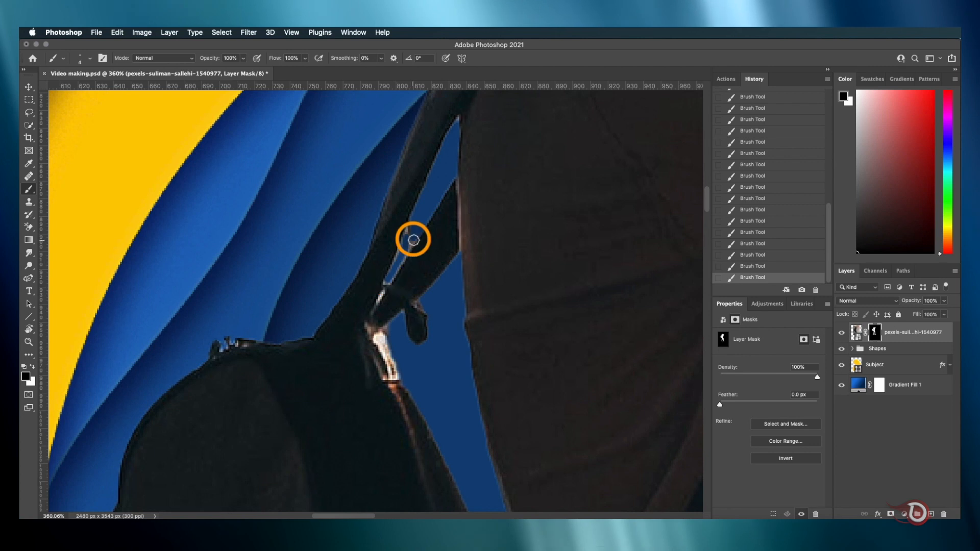
drag(447, 166, 407, 300)
scroll(407, 299, down, 10)
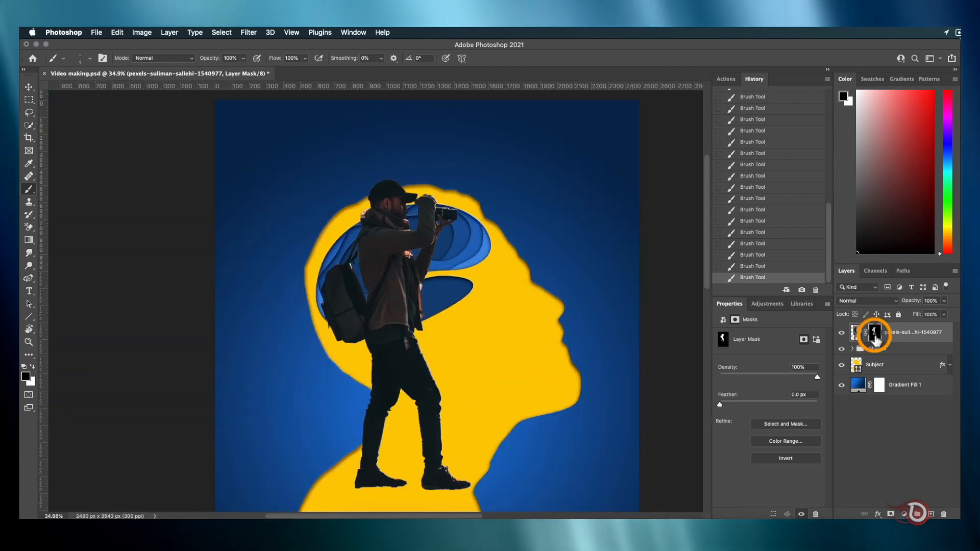
- Load the photo's layer mask as a selection and convert it into a work path
super+click(876, 335)
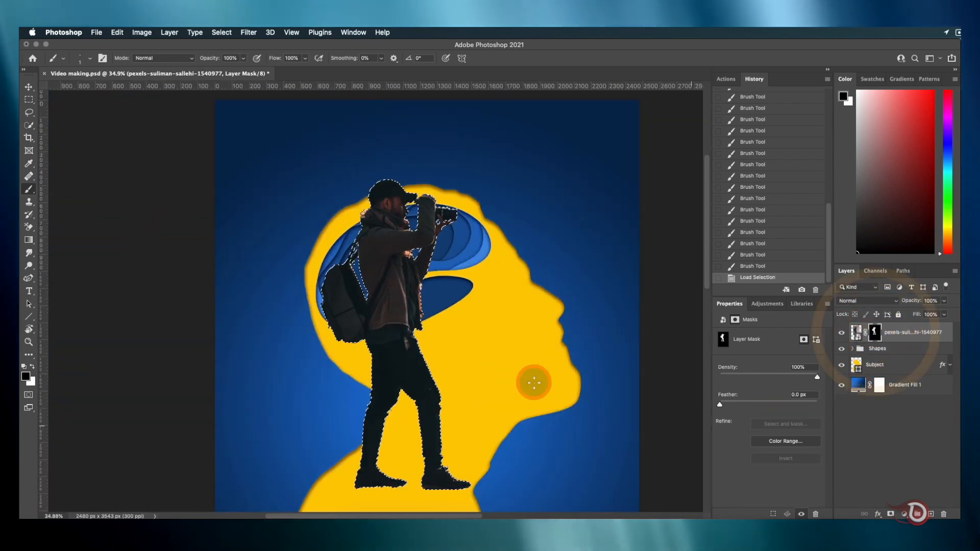
scroll(389, 324, up, 3)
scroll(393, 325, down, 4)
scroll(393, 325, down, 3)
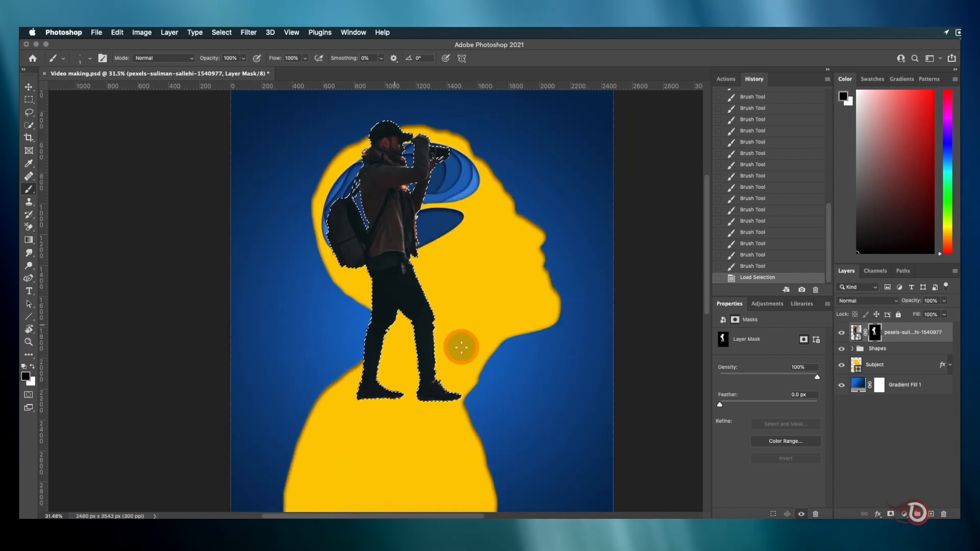
click(904, 271)
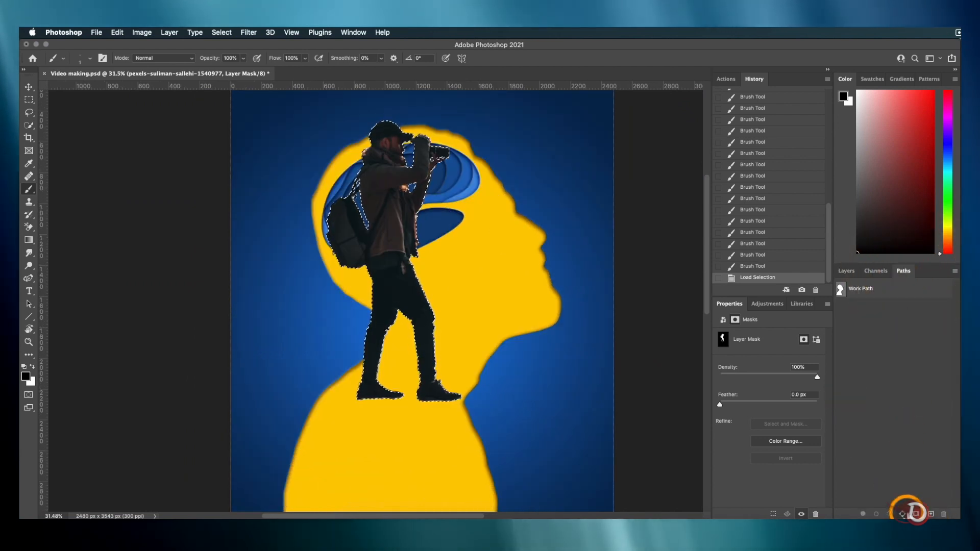
click(903, 513)
click(847, 272)
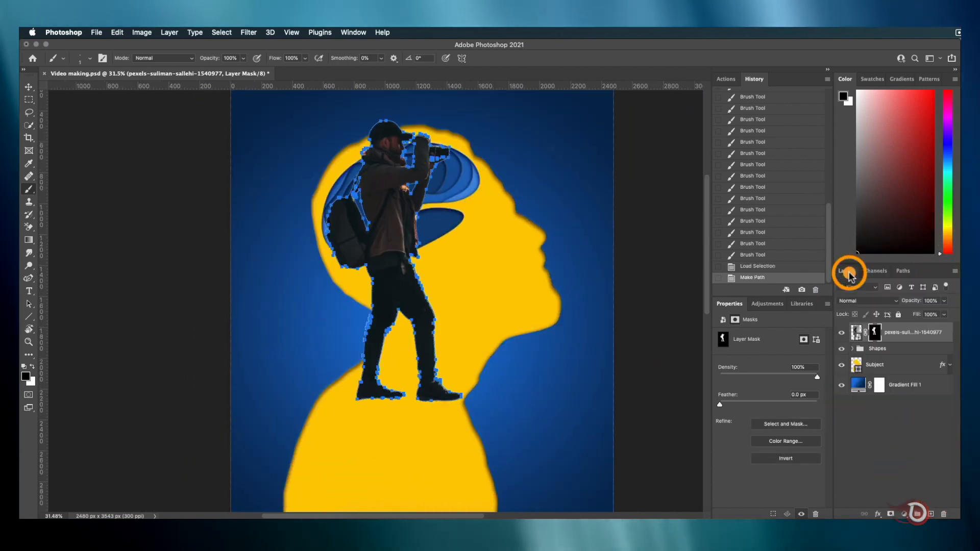
- Create a solid colour fill layer in off-white fbfbfb, shaped by the photographer's path
click(905, 514)
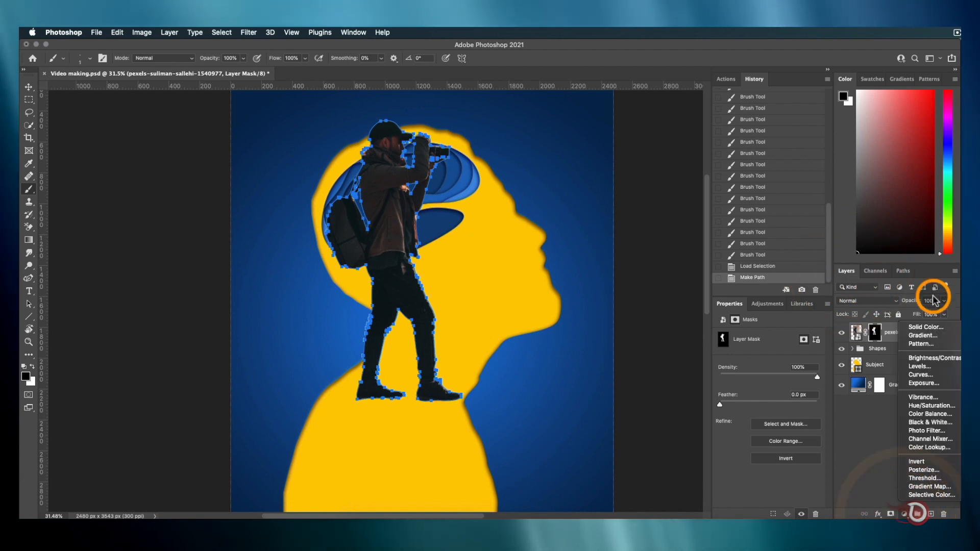
click(916, 328)
drag(709, 193, 695, 187)
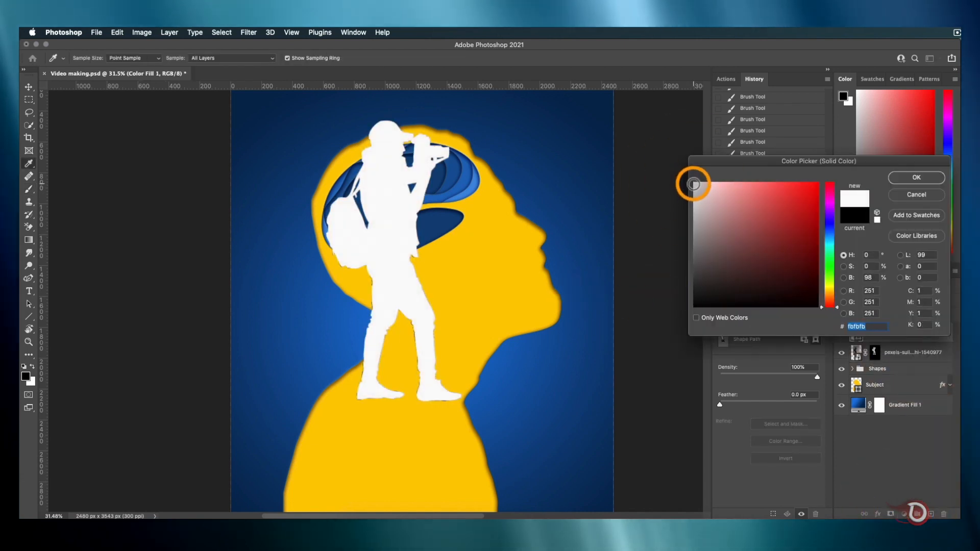
click(917, 177)
- Delete the original photo layer and rename the white silhouette's fill layer Photographer
click(921, 358)
key(Delete)
double_click(879, 332)
text(Photographer)
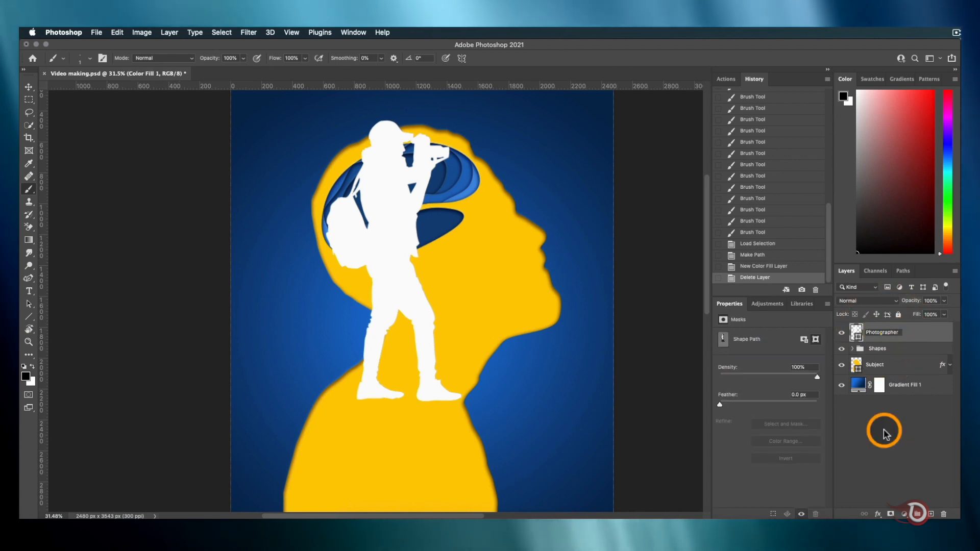
key(Return)
- Scale the Photographer silhouette to 20.38% and stand it on the lightest blue shape at the back of the head
key(v)
drag(461, 261, 421, 265)
key(super+plus)
key(super+plus)
key(super+plus)
key(super+minus)
drag(508, 261, 512, 382)
drag(470, 337, 397, 269)
drag(333, 248, 298, 225)
drag(361, 247, 327, 229)
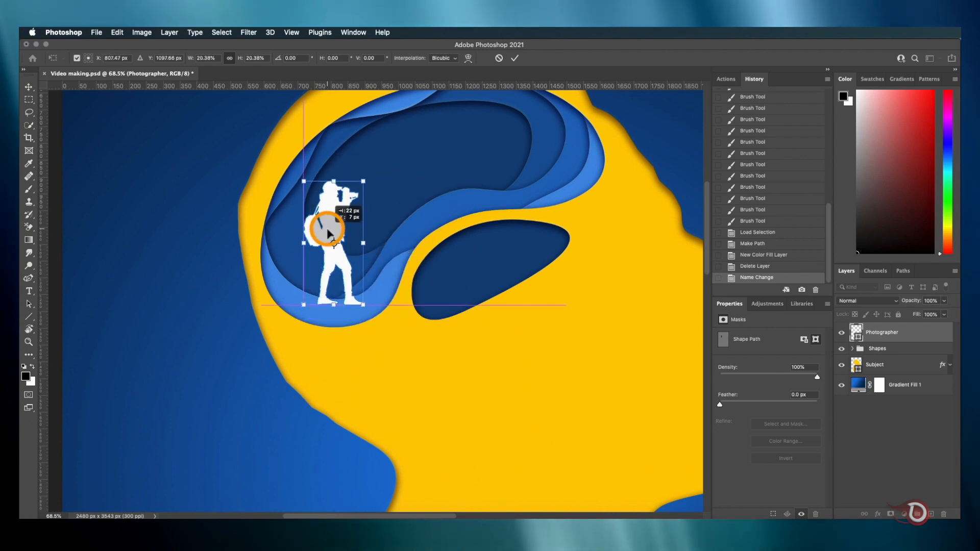
click(259, 304)
click(327, 278)
- Add a layer mask to the Photographer layer and paint out the feet where they overlap the lightest blue shape
scroll(390, 289, up, 5)
scroll(389, 289, down, 3)
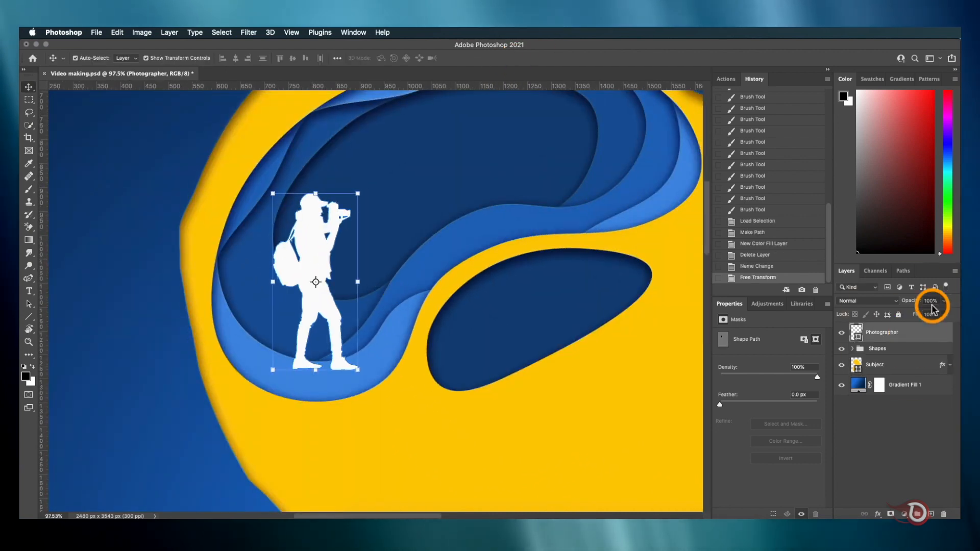
click(892, 514)
key(b)
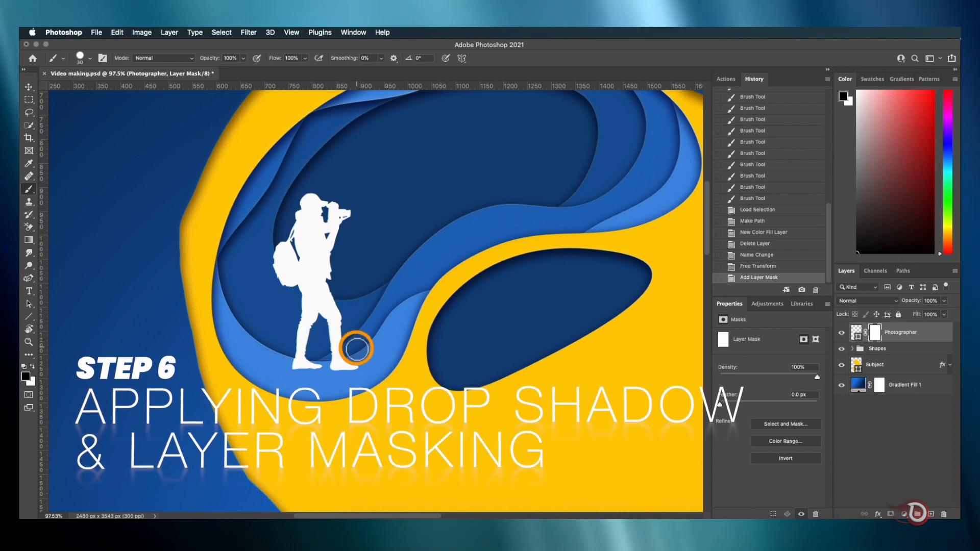
scroll(332, 306, down, 5)
scroll(328, 284, up, 3)
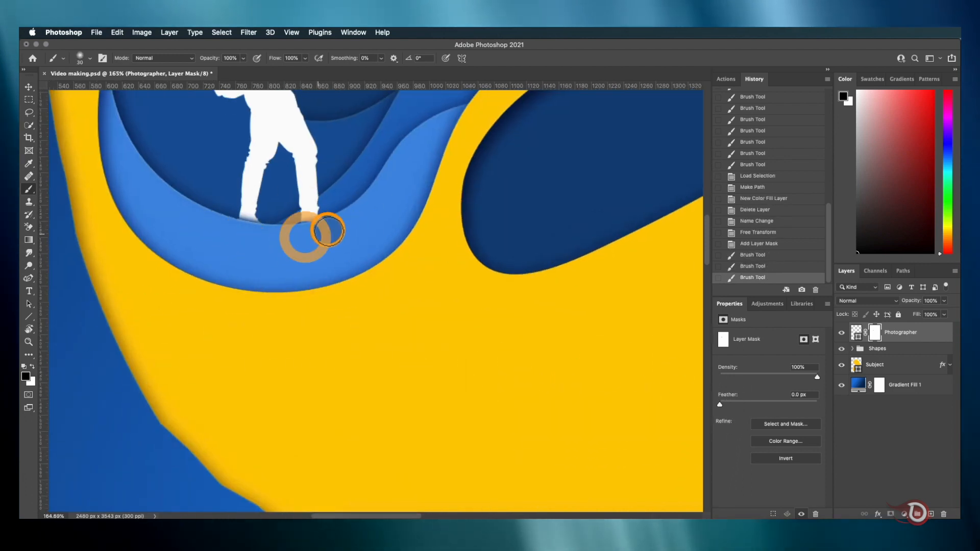
drag(328, 231, 330, 236)
scroll(330, 258, down, 4)
click(928, 332)
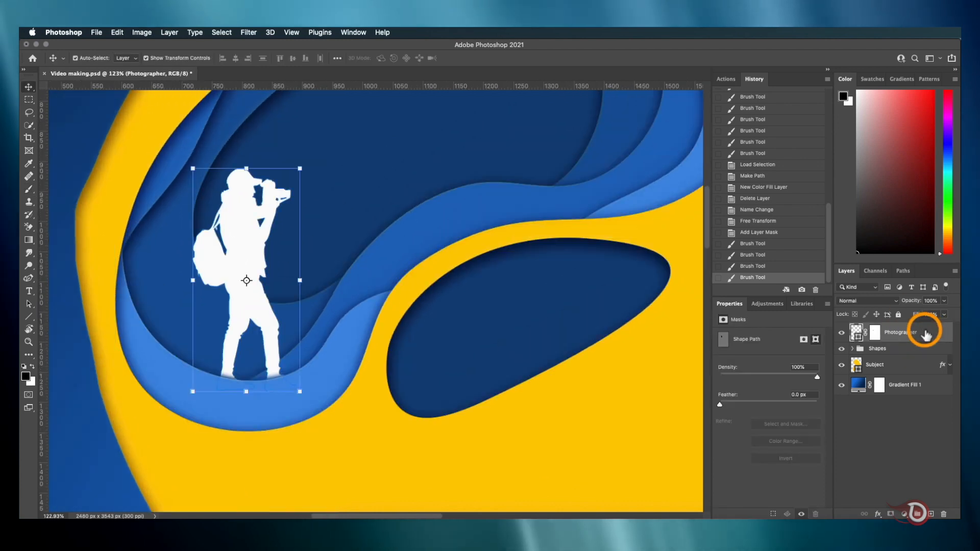
- Add a drop shadow to the Photographer layer with opacity reduced to about 40% and size 16 px
double_click(926, 333)
click(536, 383)
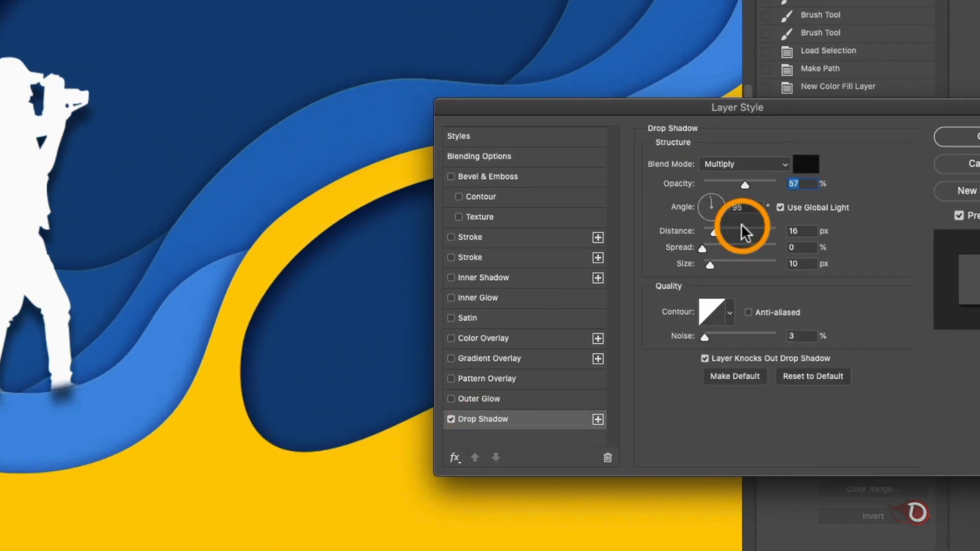
drag(718, 263, 712, 263)
drag(744, 184, 728, 186)
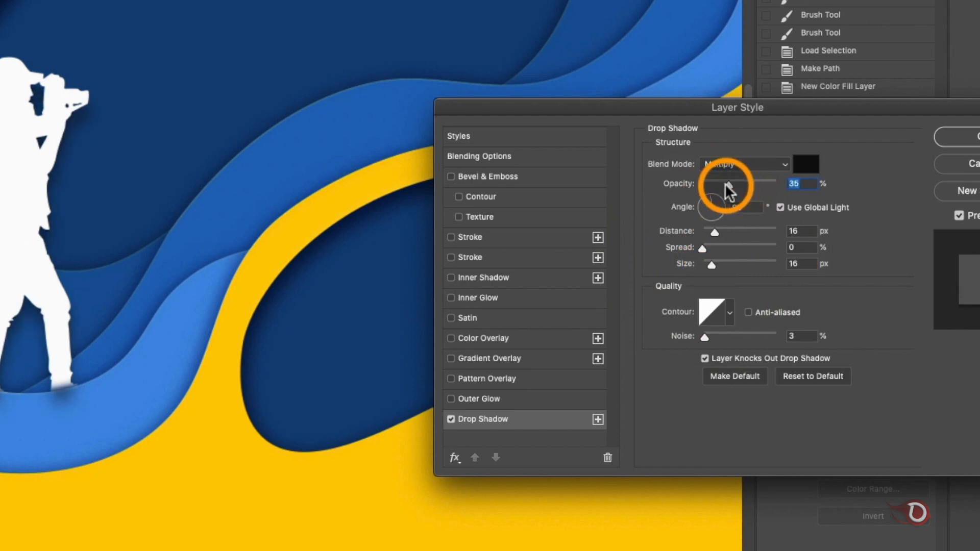
click(960, 137)
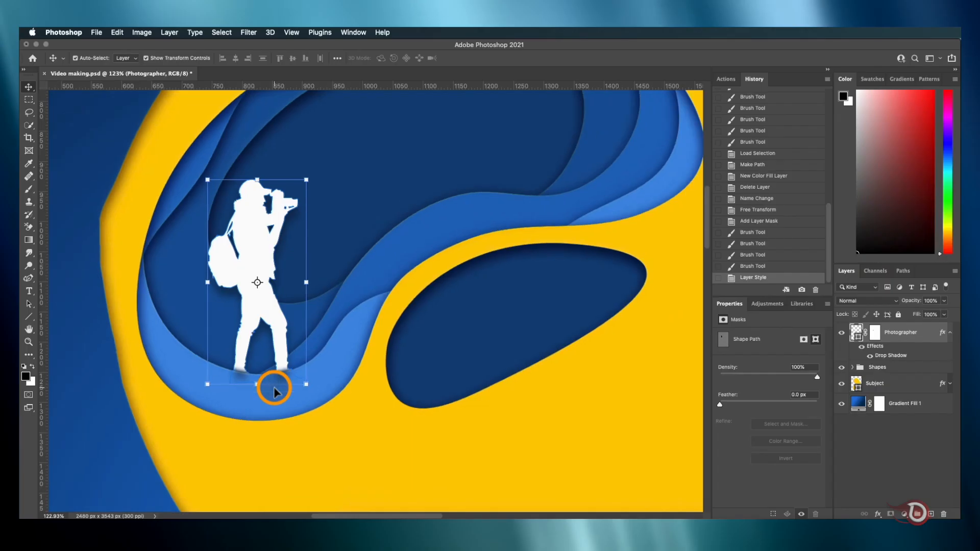
- Separate the Photographer layer's drop shadow effect into its own layer
scroll(274, 389, down, 1)
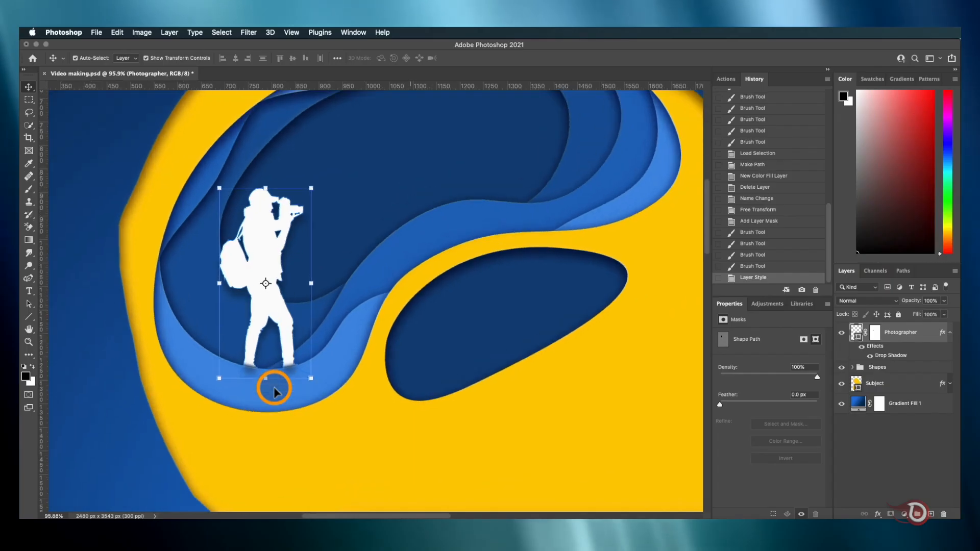
scroll(274, 389, up, 6)
scroll(274, 389, down, 1)
scroll(274, 393, down, 2)
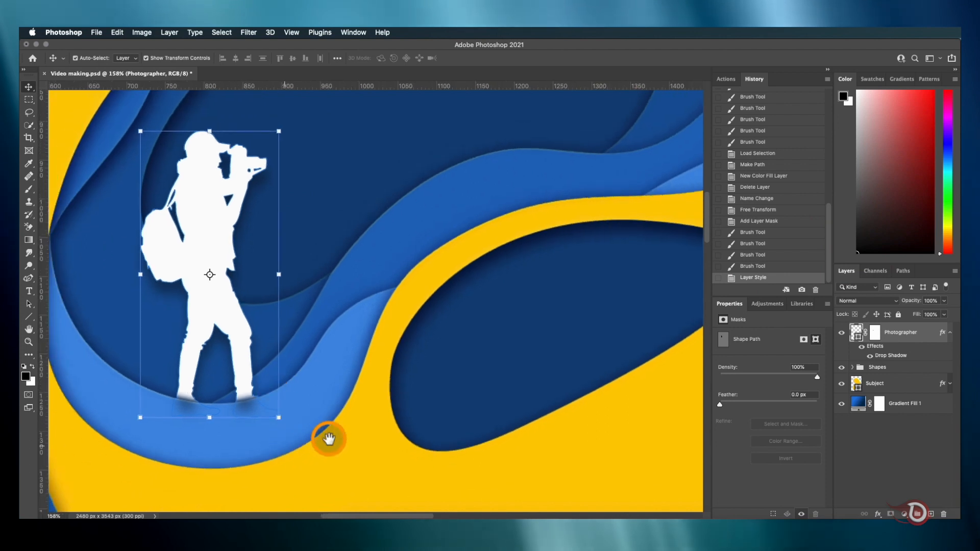
drag(329, 439, 442, 400)
click(412, 430)
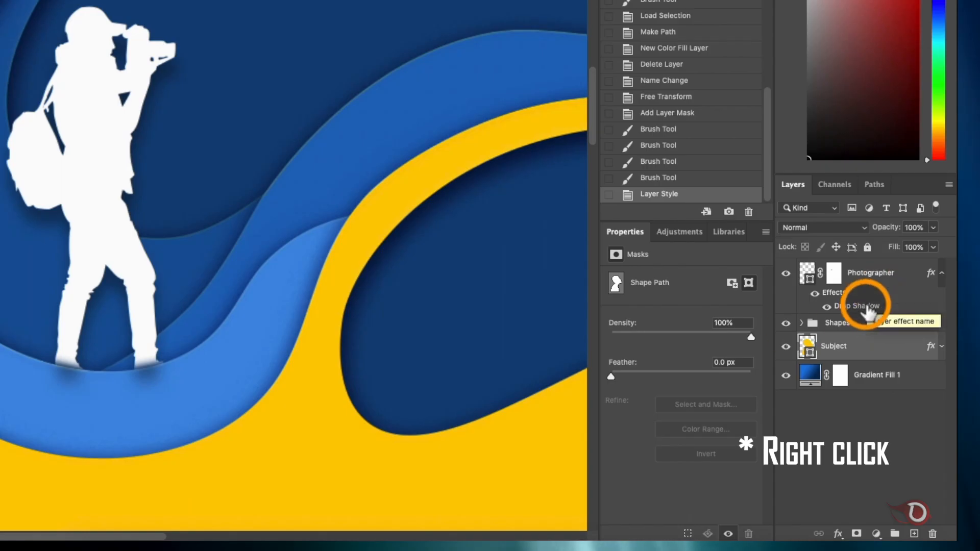
right_click(866, 308)
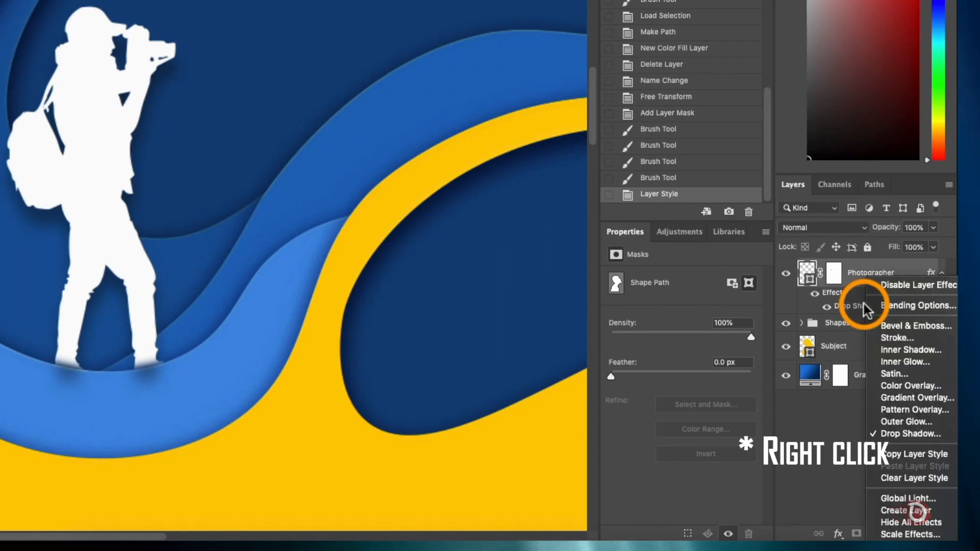
click(944, 512)
click(613, 87)
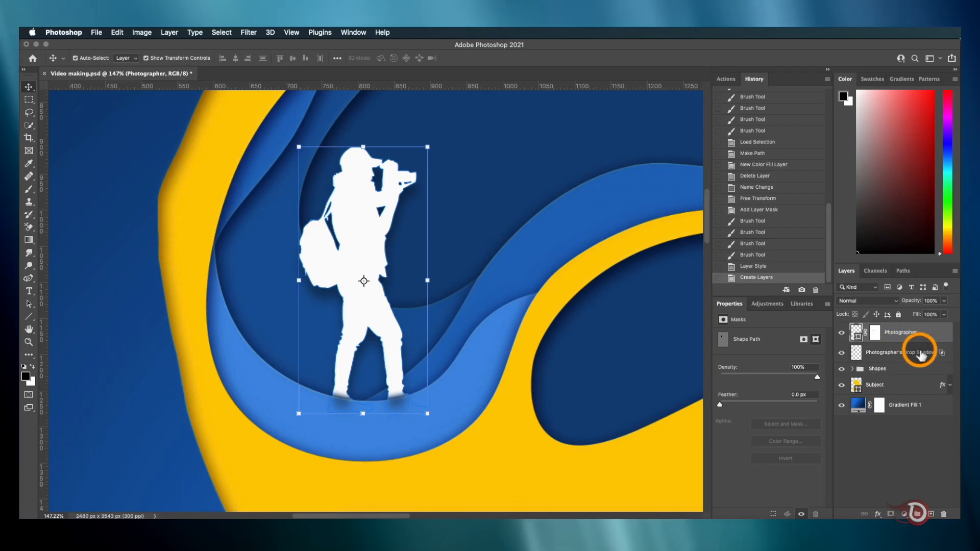
- Link the Photographer layer and its separate drop shadow layer together
click(871, 302)
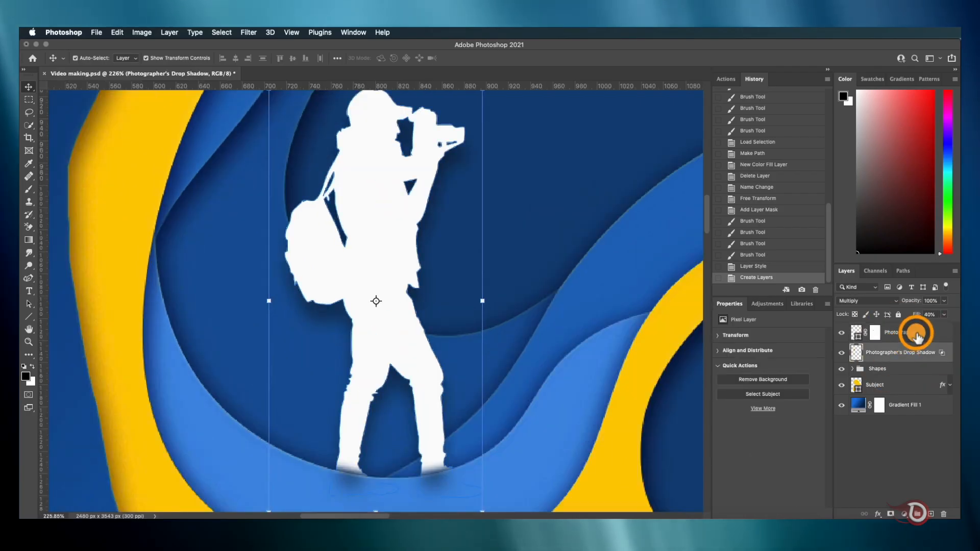
shift+click(892, 273)
click(863, 513)
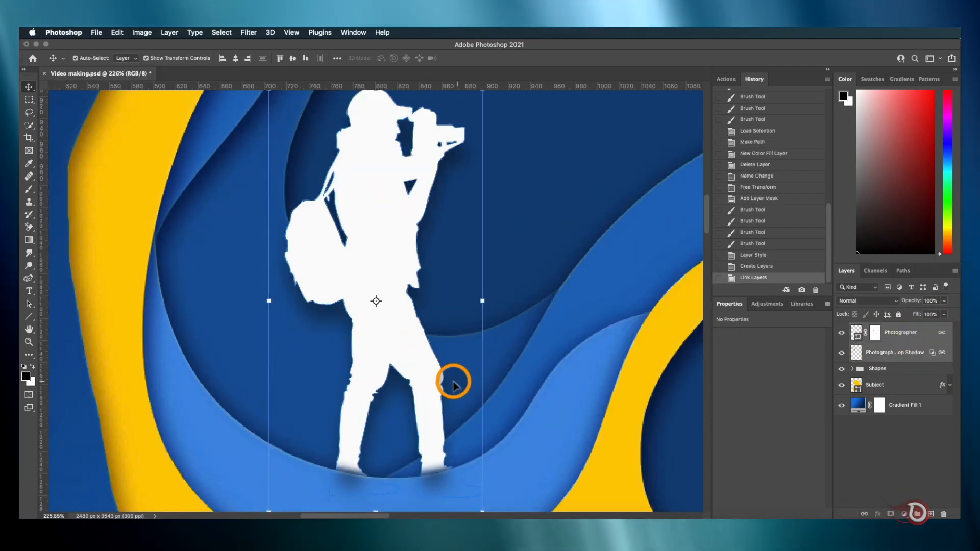
- Add a layer mask to the Photographer's Drop Shadow layer and paint out the shadow beneath the feet
scroll(449, 378, down, 3)
click(908, 353)
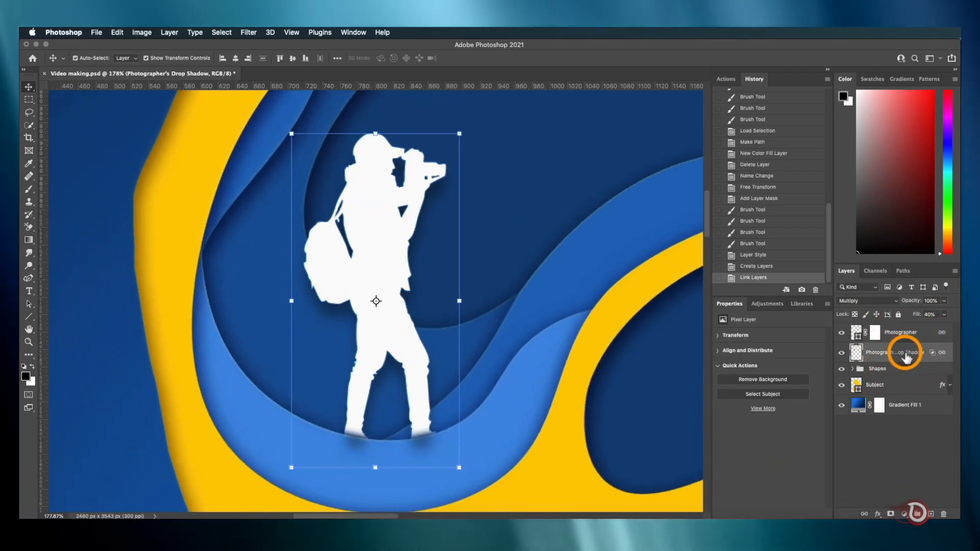
click(890, 514)
key(b)
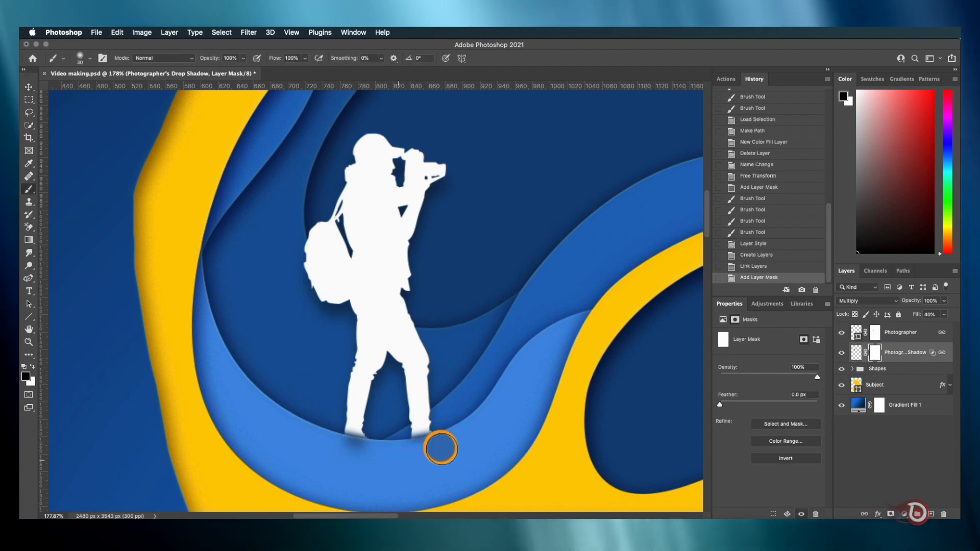
scroll(376, 451, down, 2)
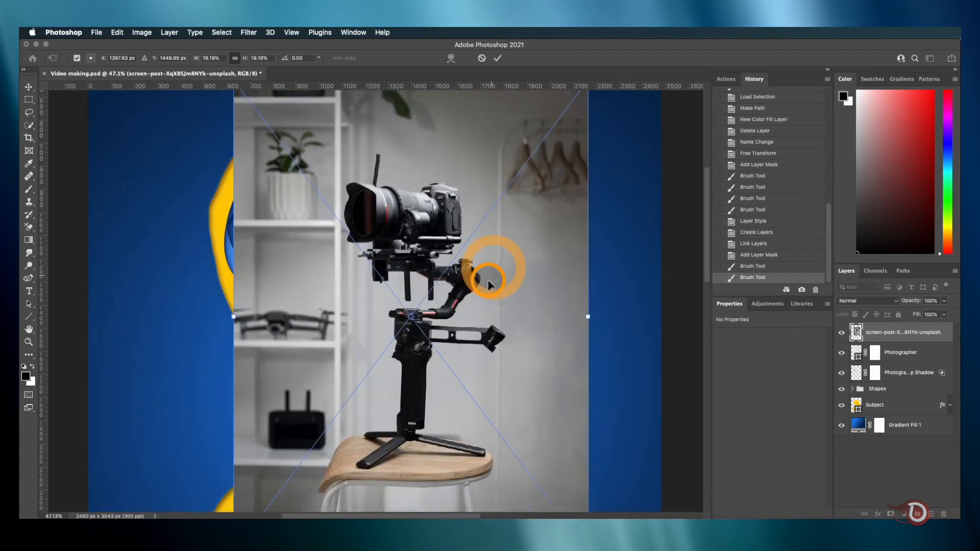
- Place the camera gimbal photo in the poster and select its subject automatically
key(Return)
click(29, 125)
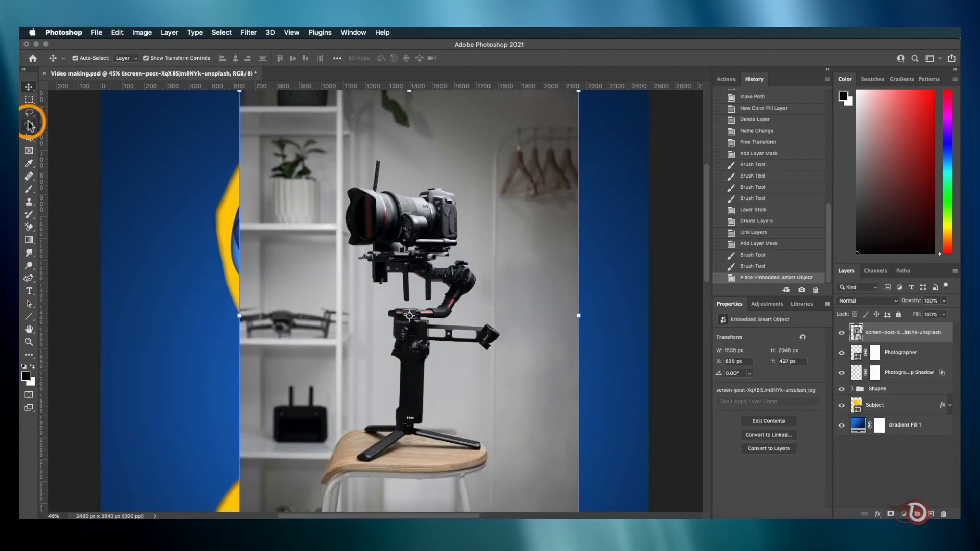
click(307, 58)
- Mask out the gimbal photo's background and paint away remnants between the camera and its rods with a smaller brush
scroll(459, 326, up, 5)
scroll(444, 337, down, 5)
scroll(382, 455, down, 2)
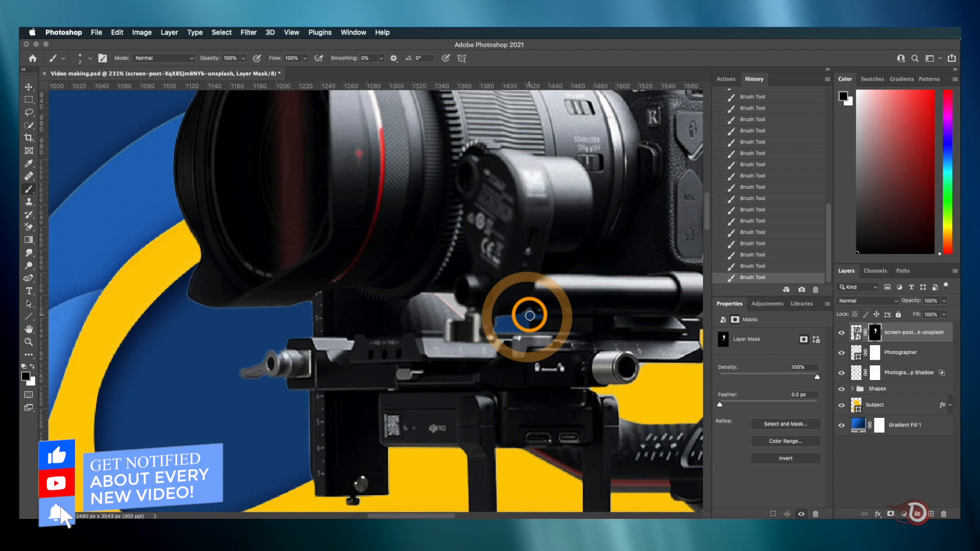
key(bracketleft)
key(bracketleft)
key(bracketleft)
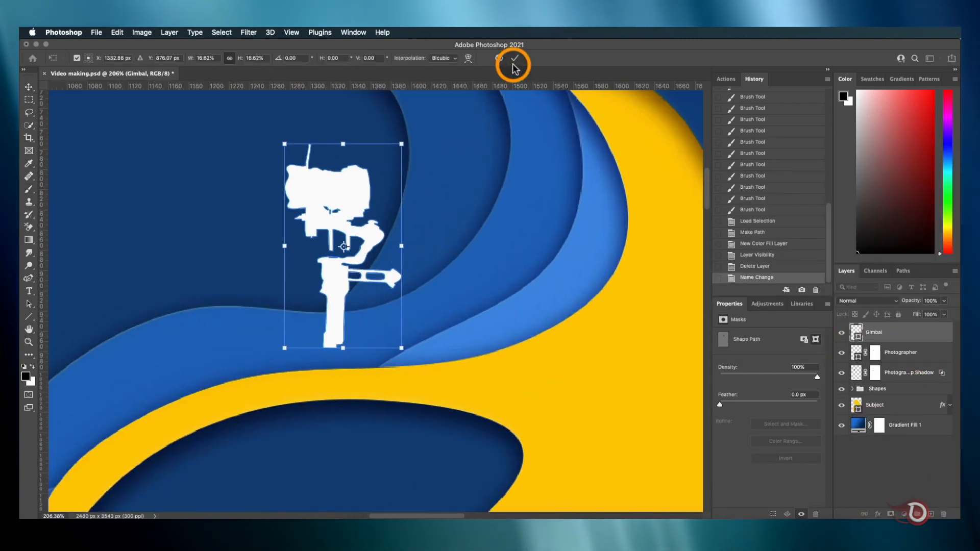
- Position the white Gimbal silhouette, scaled to 16.62%, at the front of the nested shapes and mask its base along the shape edge
drag(352, 190, 370, 202)
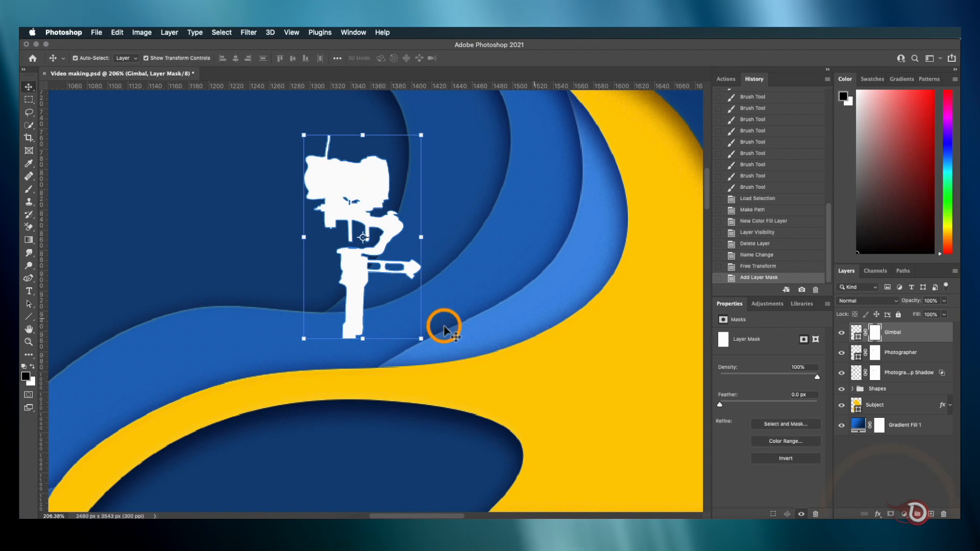
drag(442, 324, 366, 329)
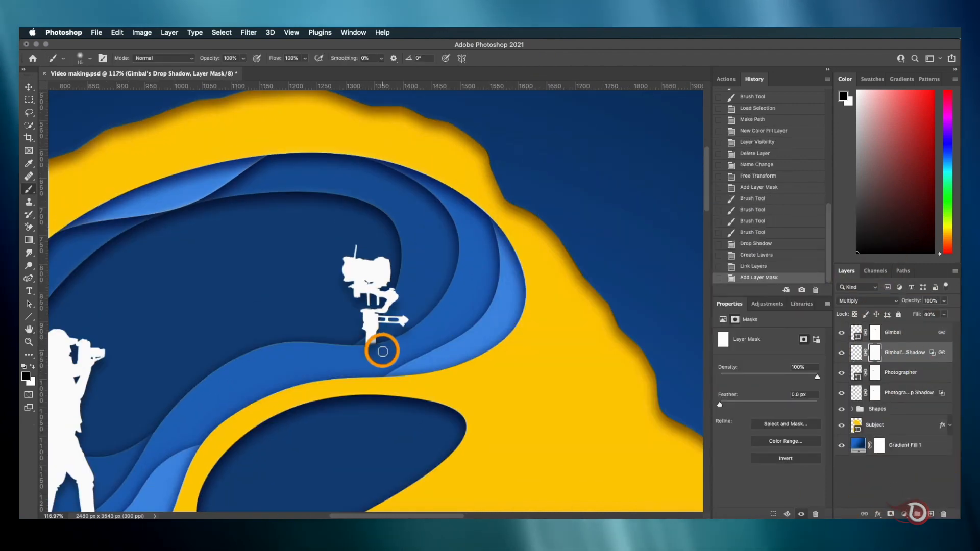
key(v)
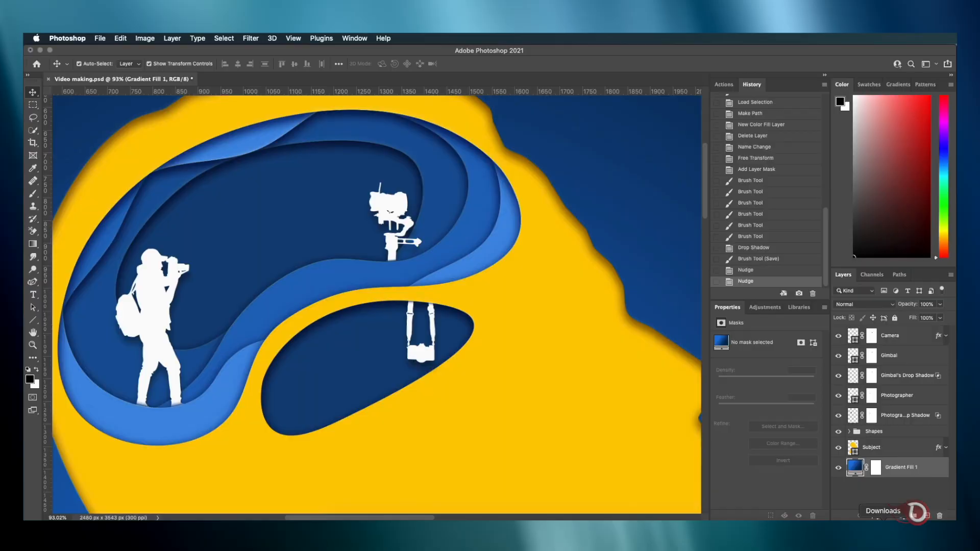
- Place the black aperture icon, scale it to 126 px wide, and set it across the upper edge of the nested blue shapes
drag(361, 317, 426, 306)
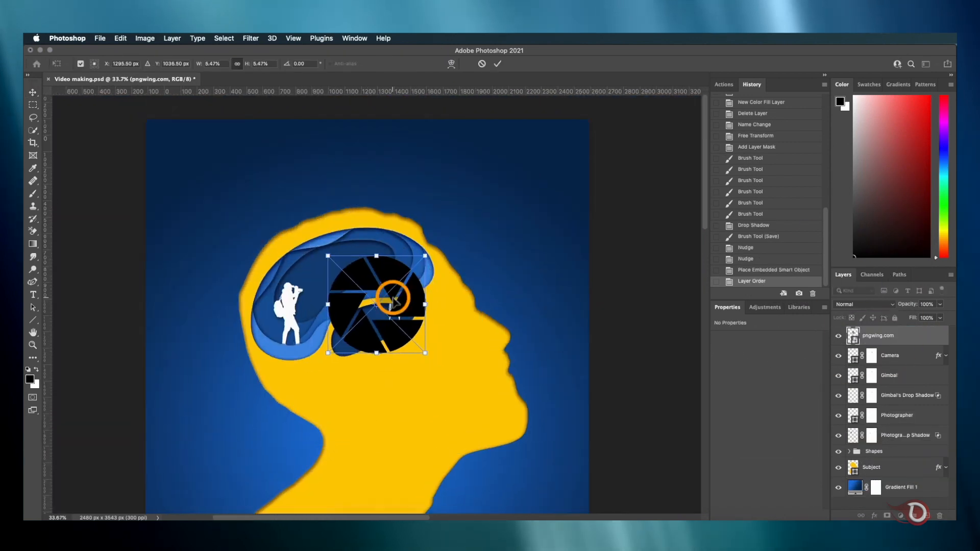
scroll(387, 296, up, 10)
drag(560, 368, 462, 367)
drag(391, 369, 364, 182)
drag(436, 181, 387, 182)
drag(370, 176, 357, 136)
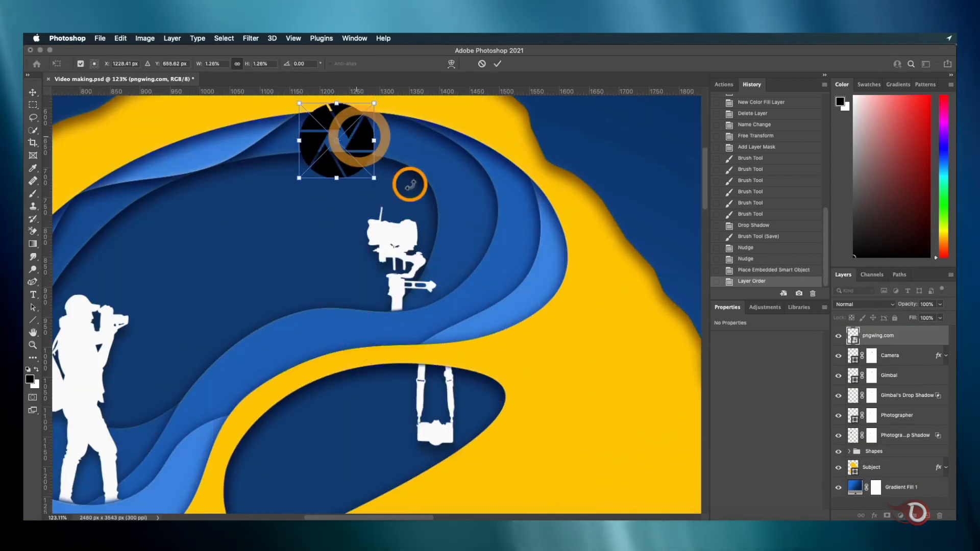
scroll(408, 183, up, 4)
drag(359, 274, 325, 276)
click(497, 64)
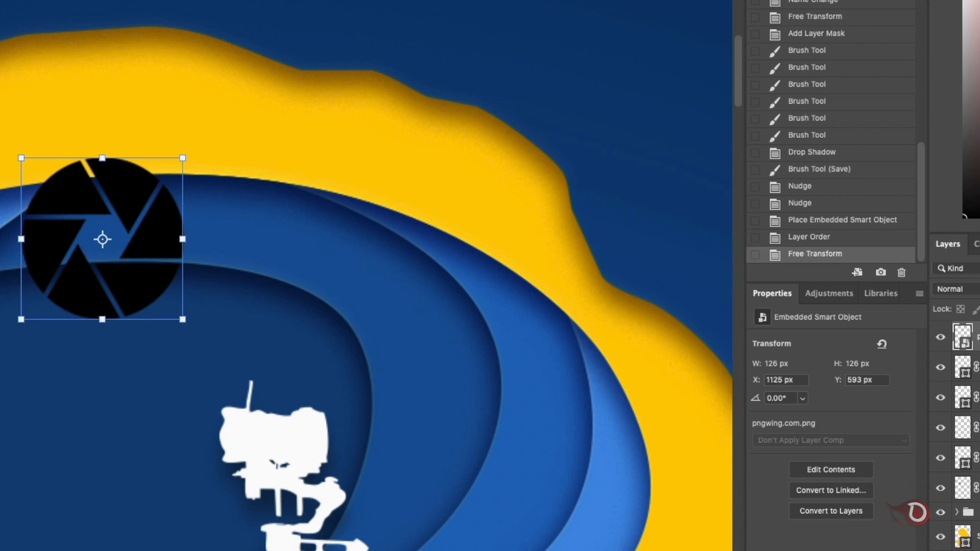
- Apply a colour overlay to the aperture icon in the head's yellow, ffcc00
double_click(979, 337)
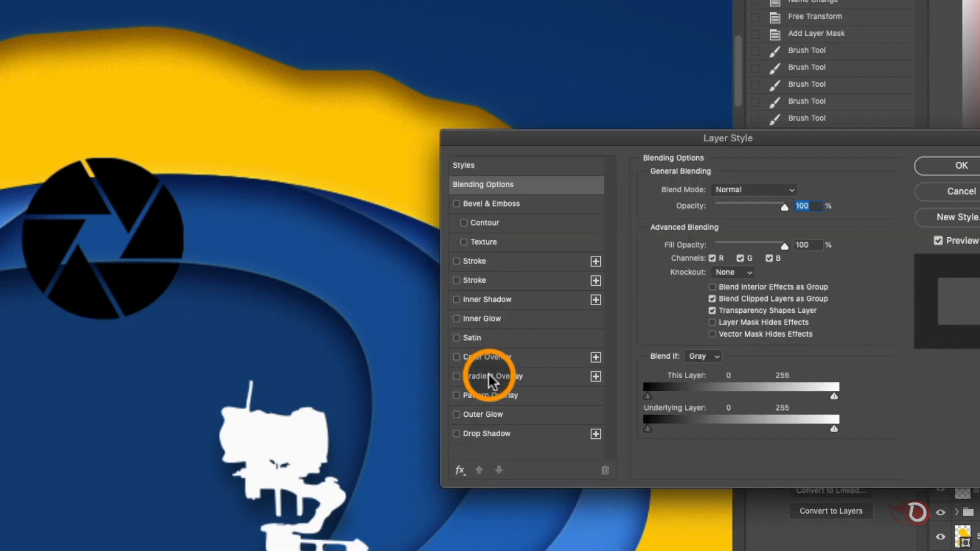
click(482, 358)
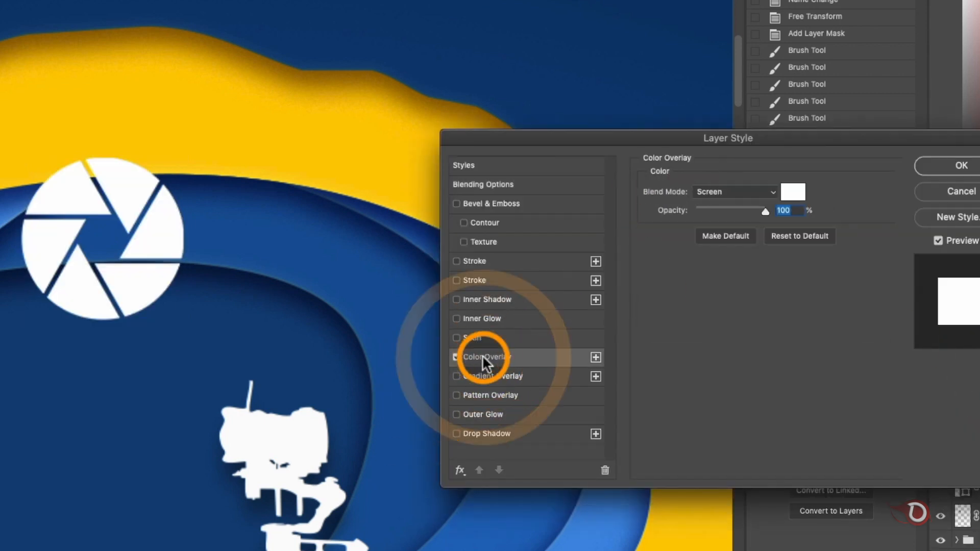
click(793, 194)
click(28, 175)
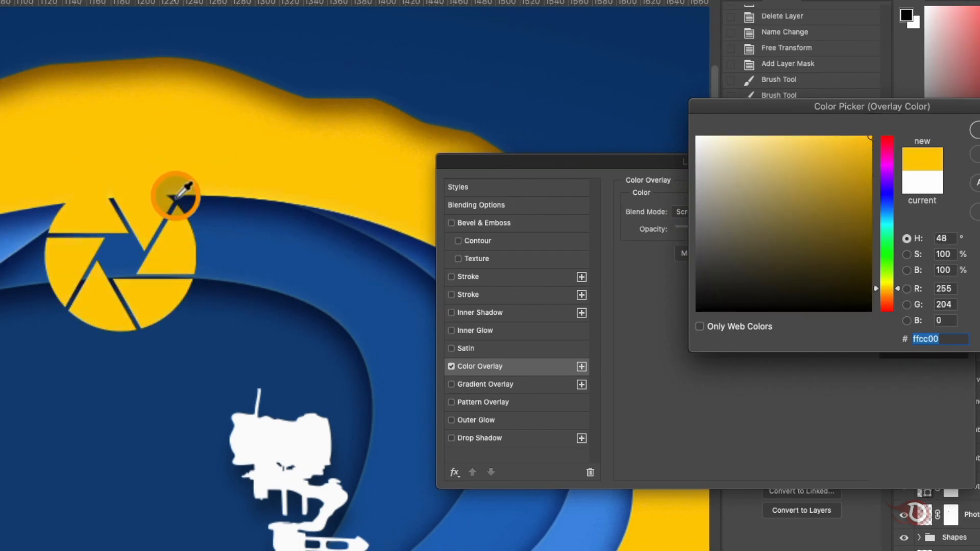
click(976, 130)
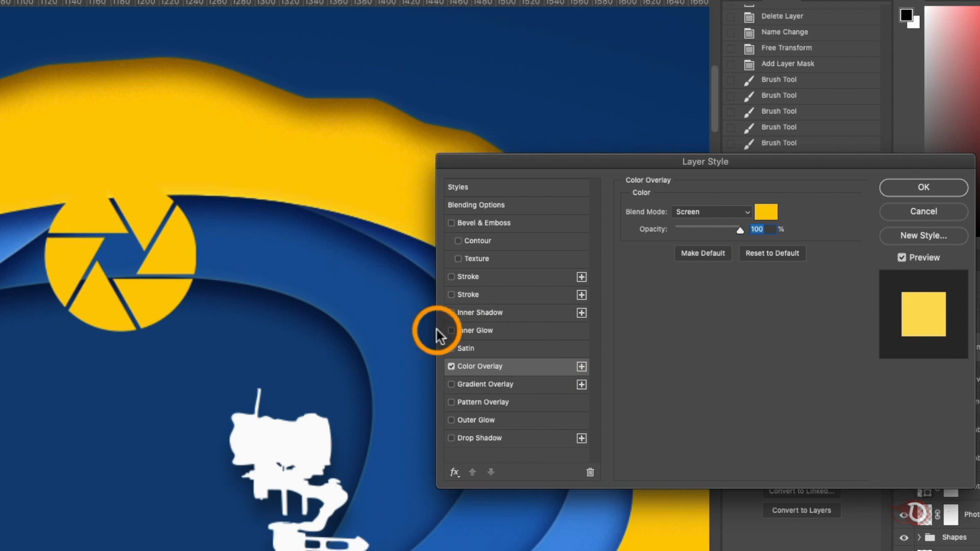
- Add a drop shadow to the aperture icon and apply the layer style
click(451, 438)
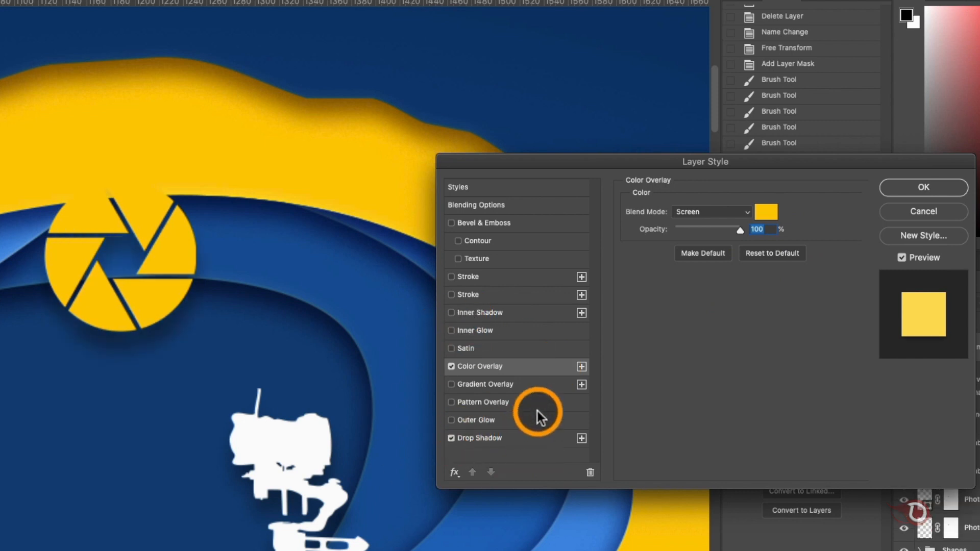
click(523, 436)
click(920, 189)
- Add a layer mask to the aperture icon's layer
click(108, 370)
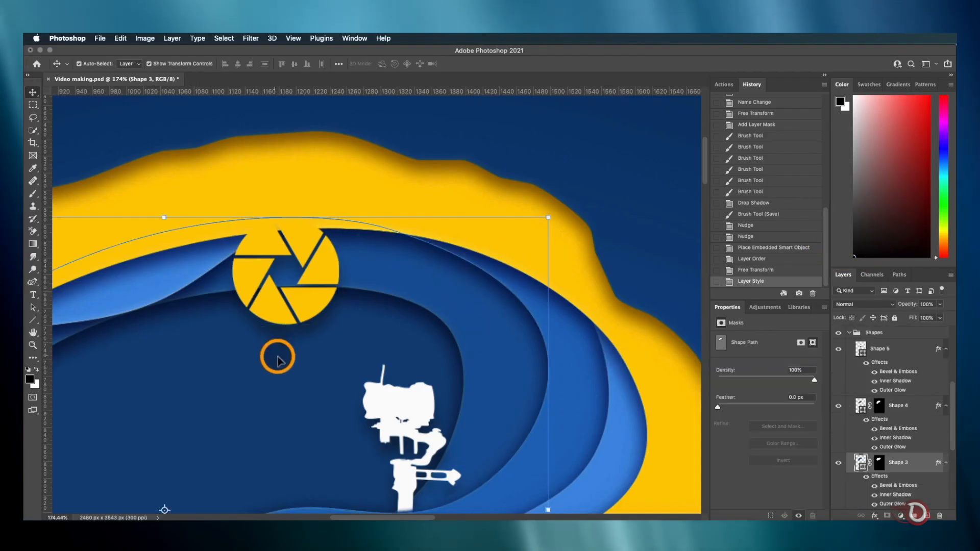
click(173, 164)
key(super+plus)
key(super+plus)
scroll(319, 260, down, 5)
drag(312, 239, 448, 252)
scroll(449, 255, up, 6)
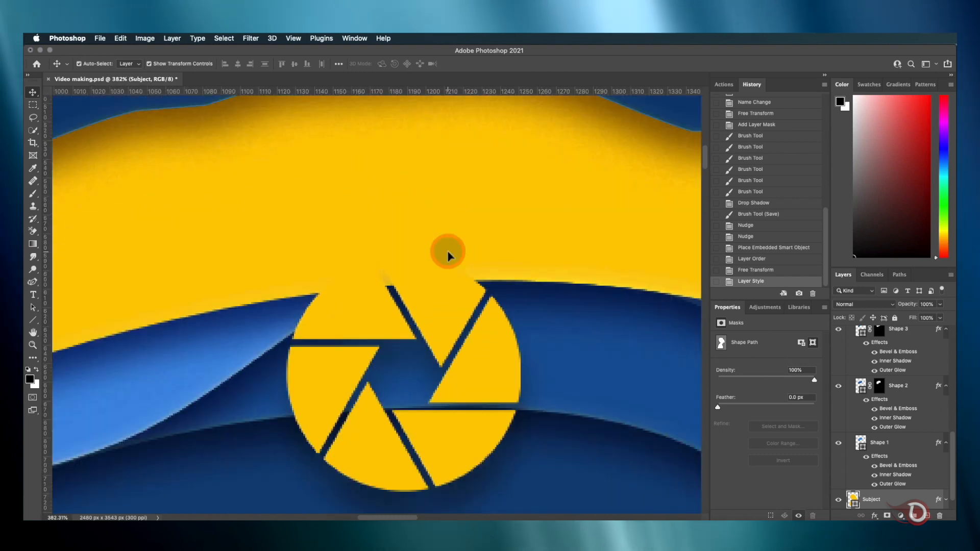
scroll(876, 345, up, 15)
click(890, 337)
click(887, 515)
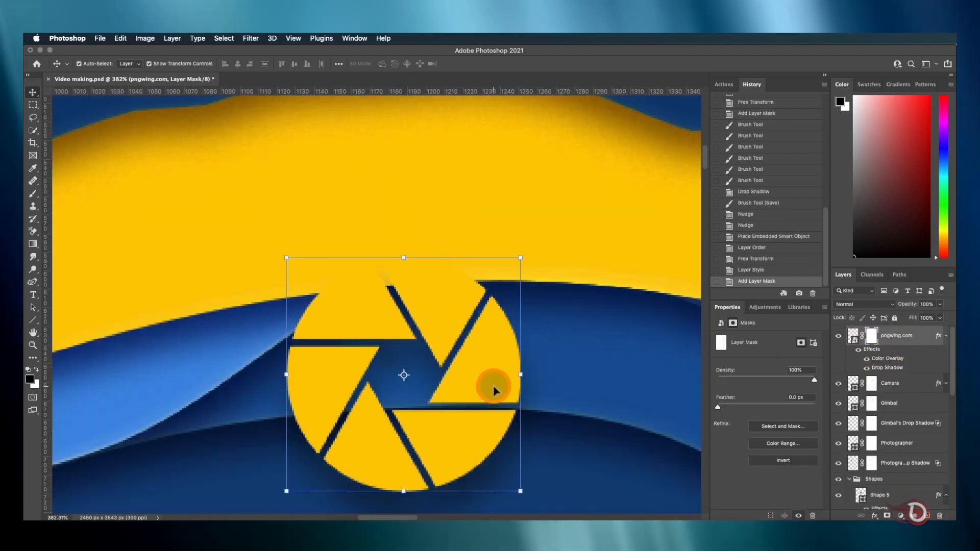
- Paint the aperture icon's mask with a 25 px brush at 49% flow to blend its upper edge into the yellow head
key(b)
right_click(417, 243)
double_click(505, 297)
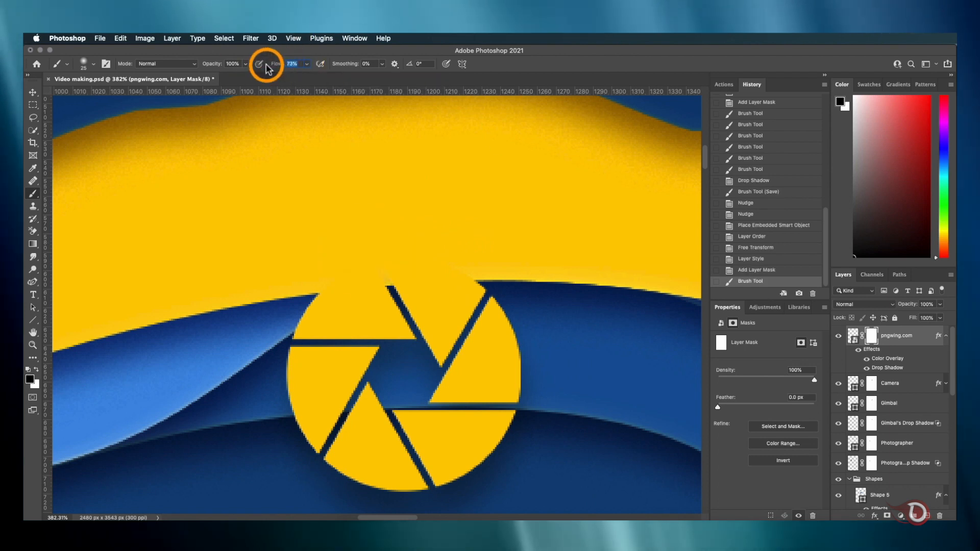
drag(275, 67, 273, 67)
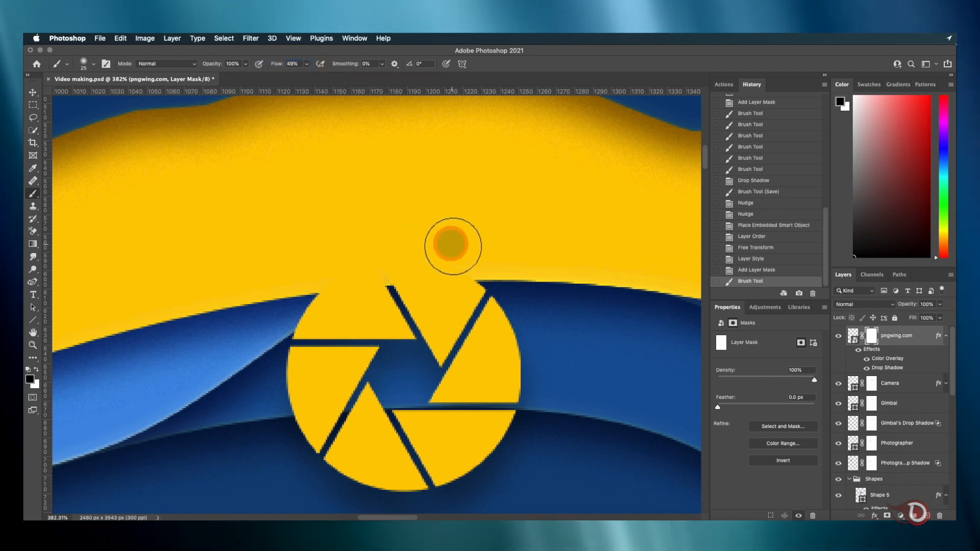
click(334, 329)
key(x)
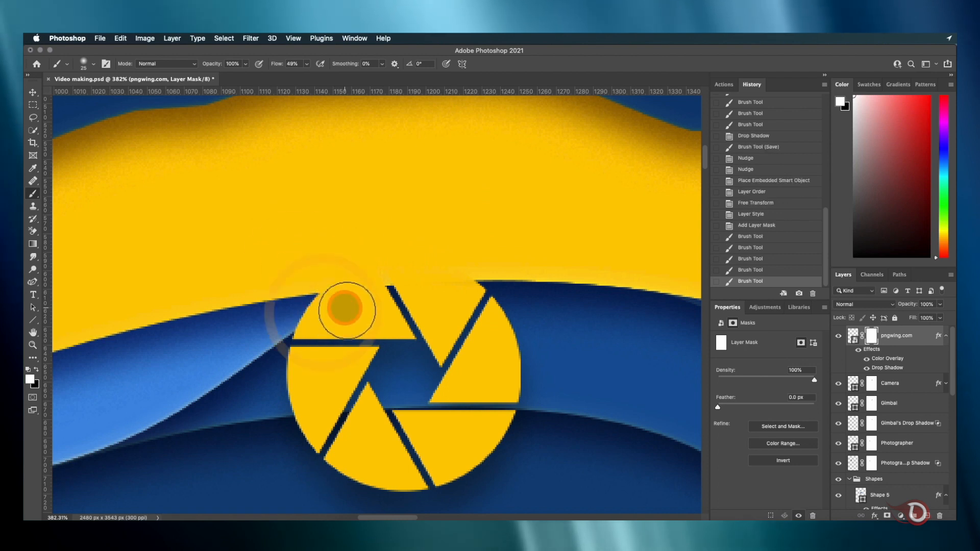
- Place the polaroid frame image, scaled down and tilted about 26°, in the dark inner shape between the photographer and the aperture icon
scroll(340, 297, down, 6)
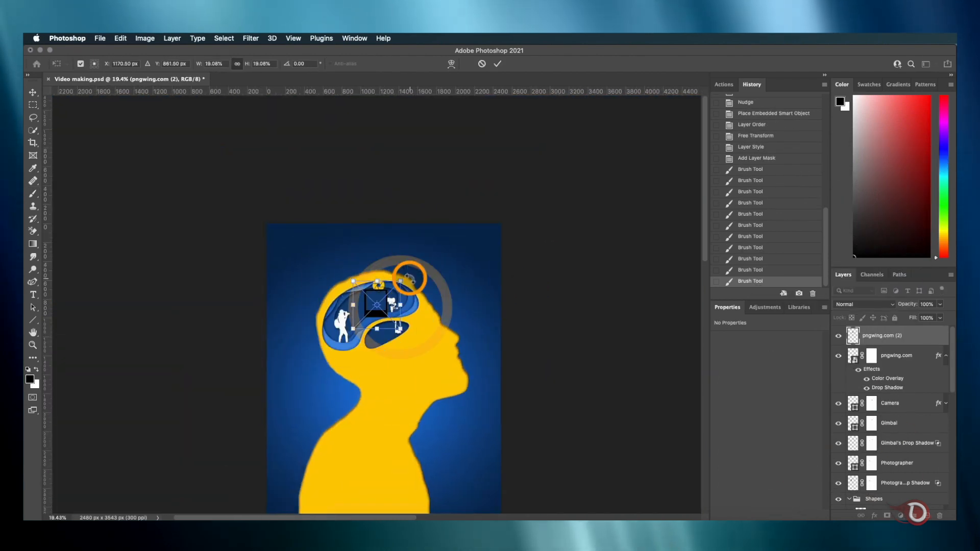
scroll(404, 280, up, 5)
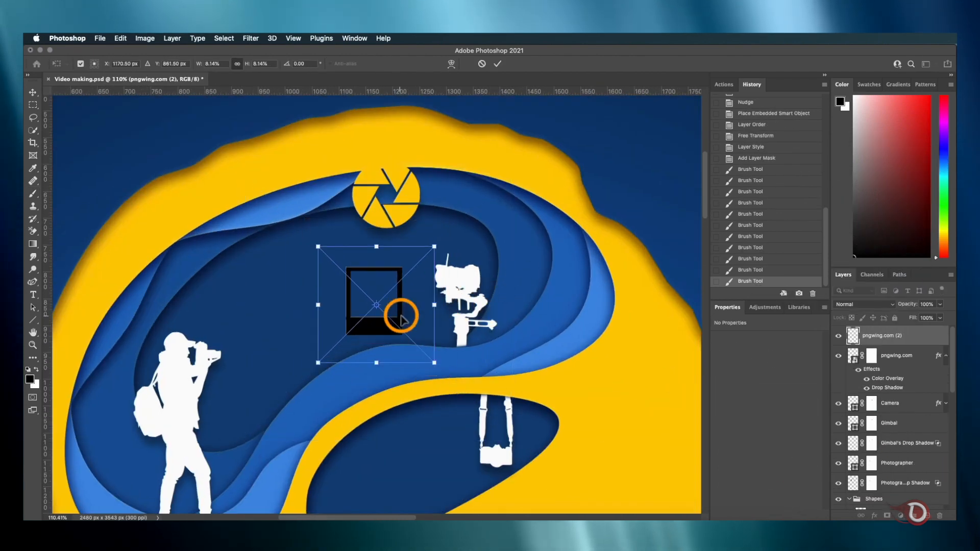
drag(400, 313, 314, 190)
key(Return)
- Rename the aperture icon's layer as Shutter and the new frame's layer as Polaroid
double_click(897, 355)
text(Shutter)
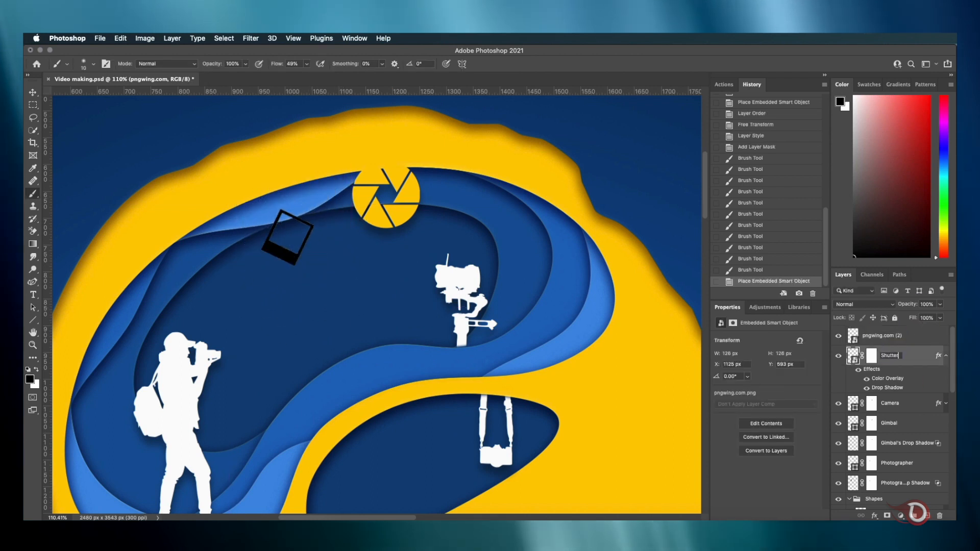
text(Polaroi)
text(d)
key(Return)
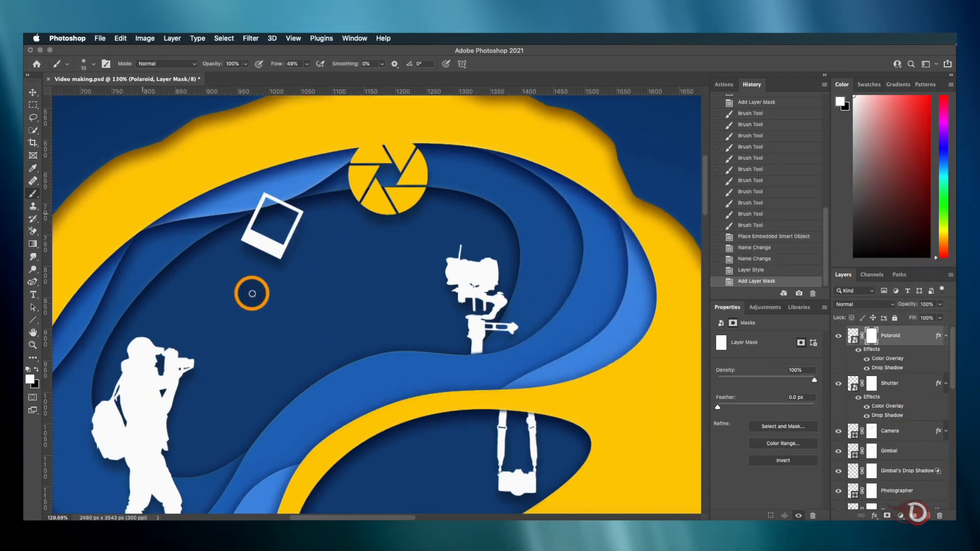
- Scale the placed studio light to about 137 by 481 px and stand it over the left end of the lower opening
scroll(250, 291, up, 3)
scroll(195, 163, down, 3)
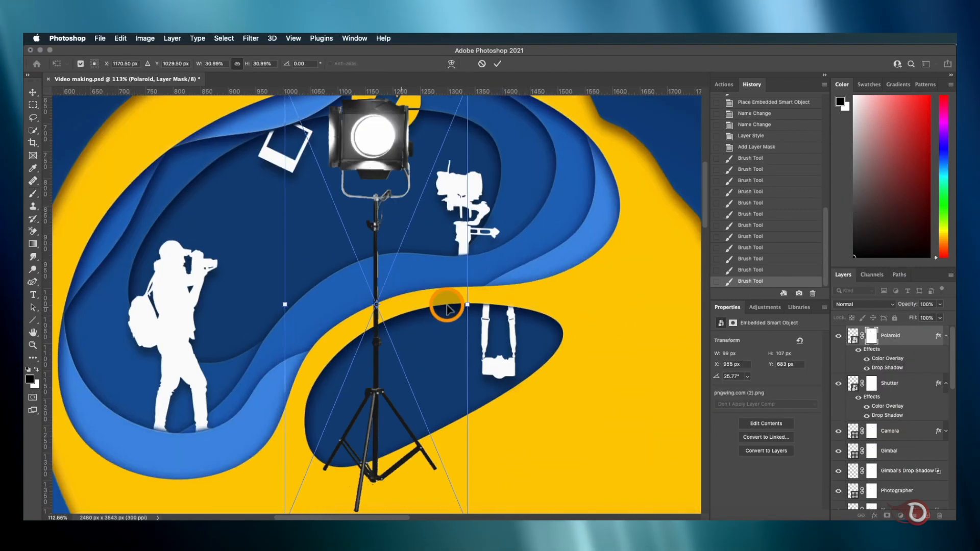
drag(466, 304, 420, 304)
drag(365, 197, 346, 245)
drag(332, 416, 354, 408)
drag(422, 347, 402, 346)
drag(340, 406, 340, 419)
key(Return)
- Load the studio light's outline as a selection and turn it into a solid colour fill shape in the head's yellow
ctrl+click(849, 332)
scroll(320, 346, up, 3)
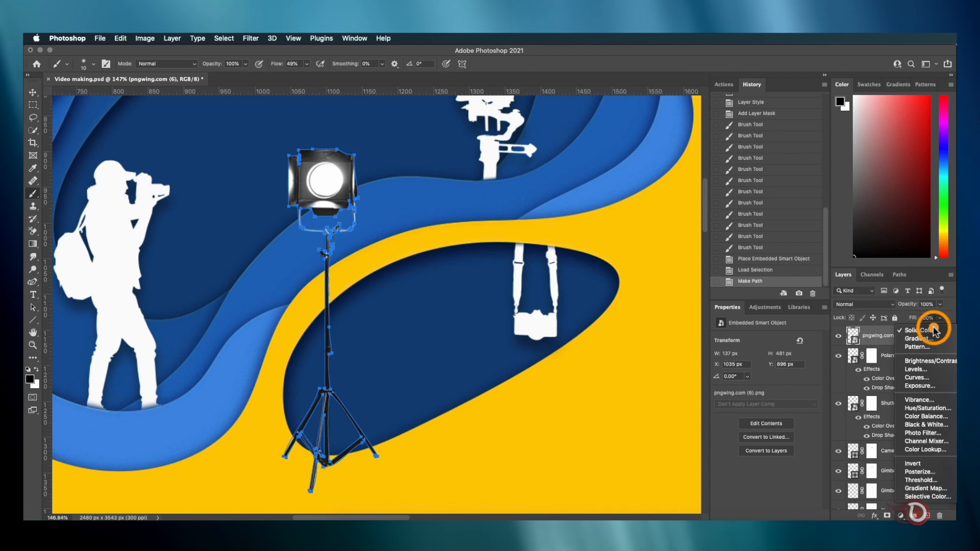
click(913, 360)
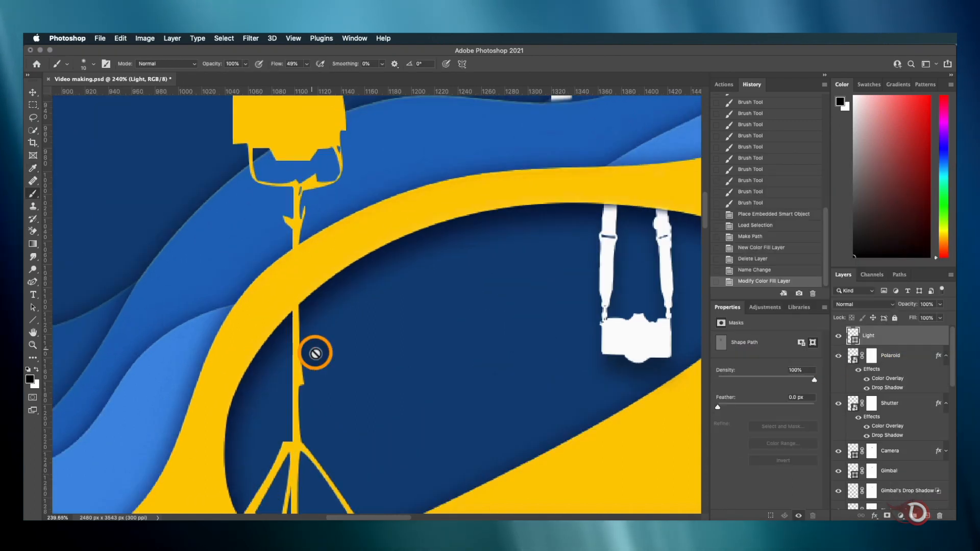
click(889, 336)
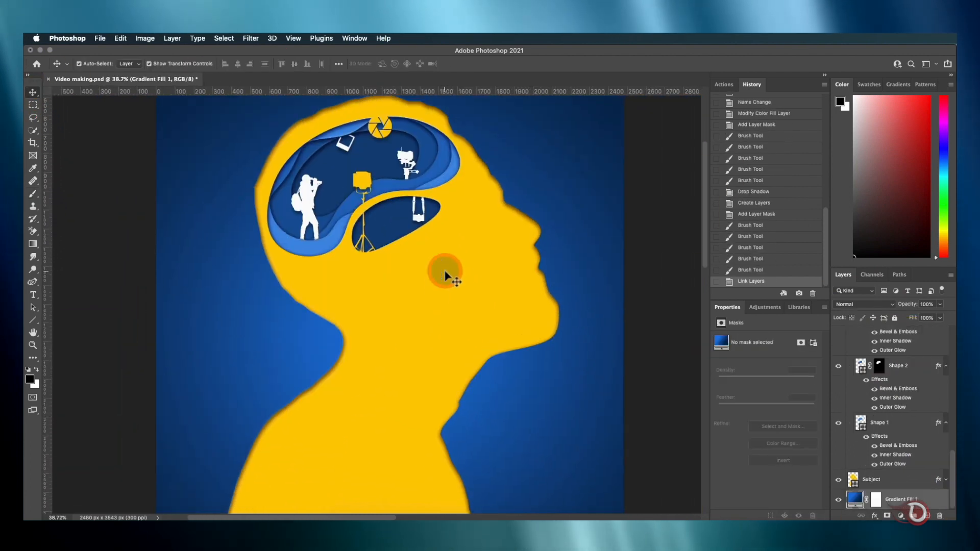
- Group all silhouette and icon layers, from Light down to the photographer's drop shadow, as Elements
scroll(898, 408, up, 10)
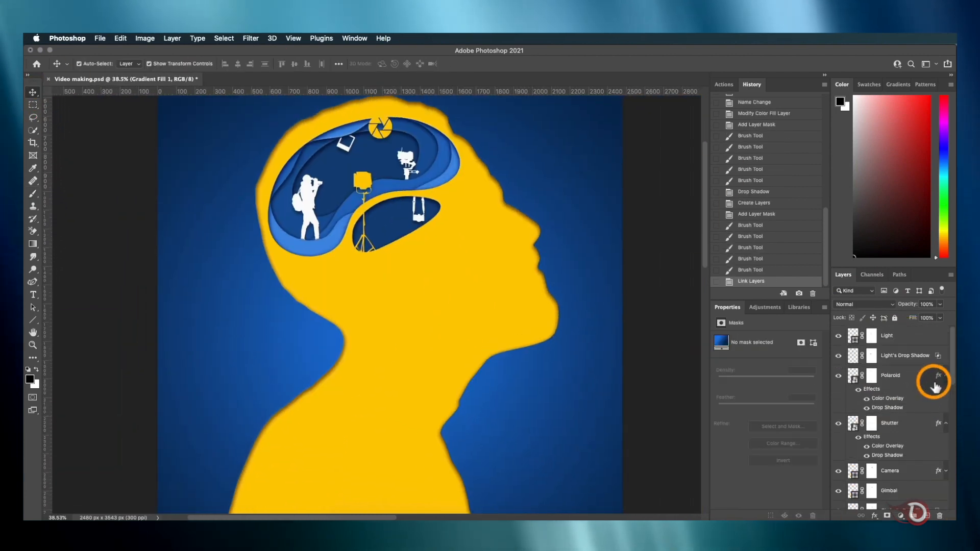
click(918, 337)
scroll(899, 452, down, 5)
shift+click(898, 450)
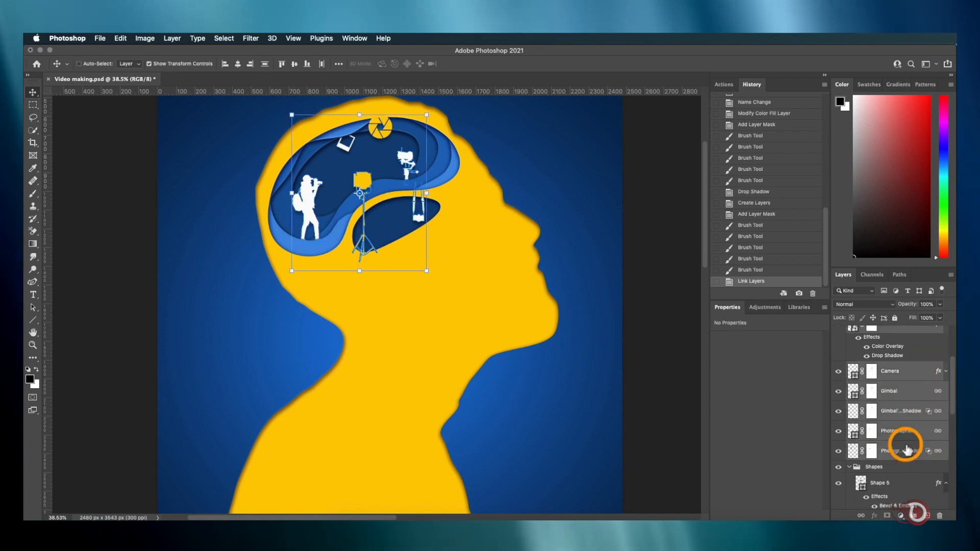
key(super+g)
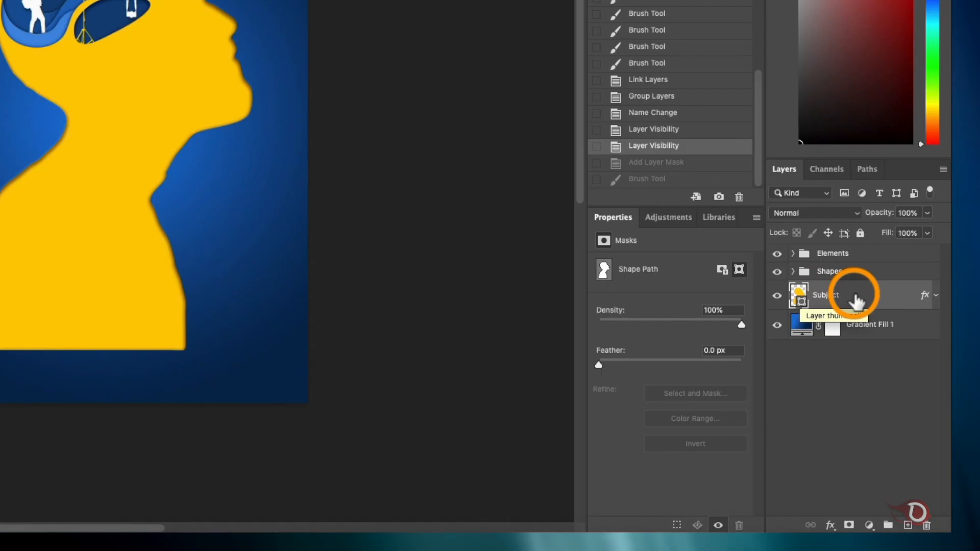
- Convert the Subject layer to a smart object and add a layer mask to it
right_click(801, 302)
click(784, 377)
right_click(859, 295)
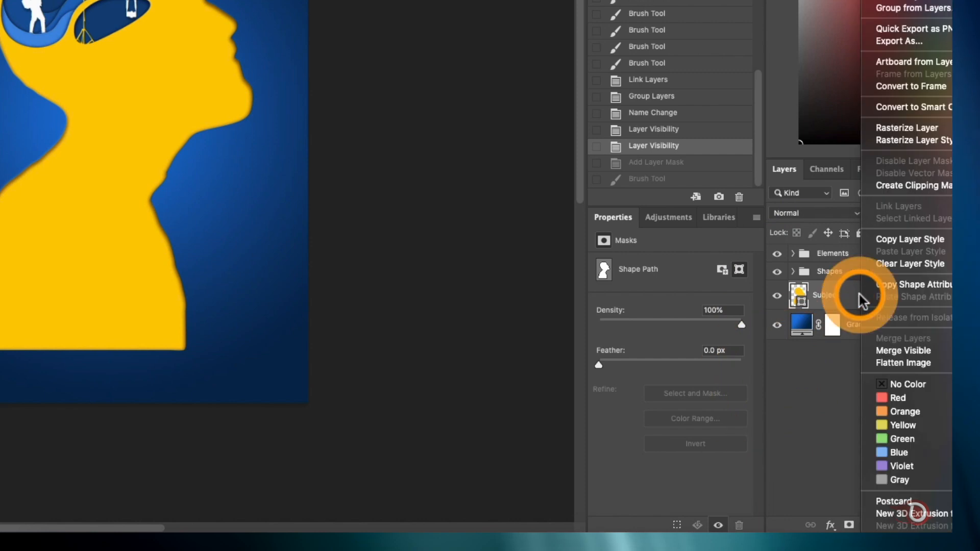
click(921, 106)
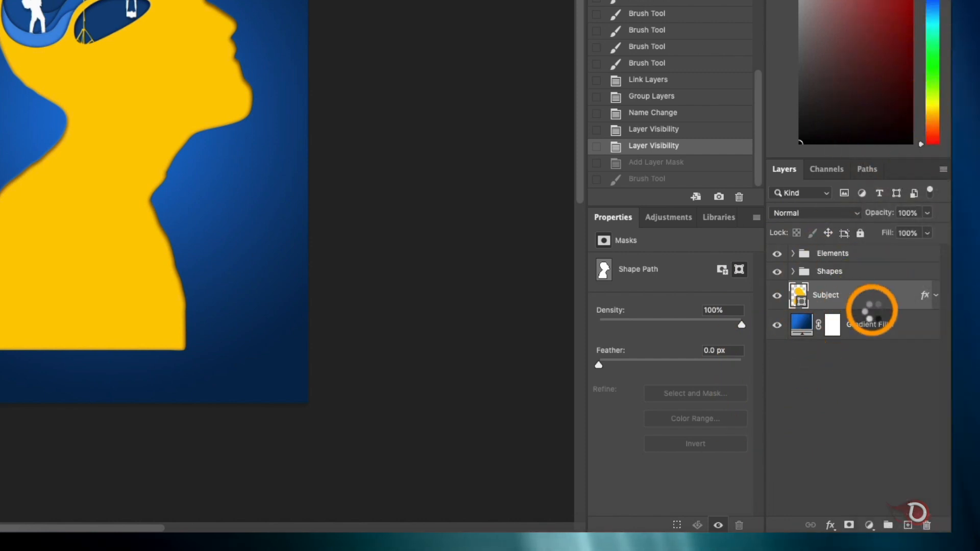
click(847, 526)
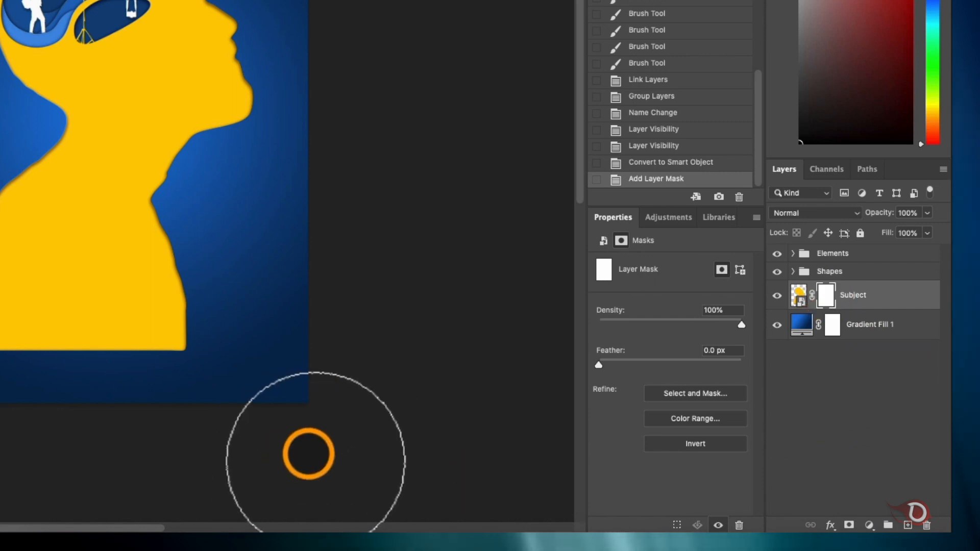
- Paint the Subject mask with a large soft black brush at 100% flow to fade out the shoulders below the neck
drag(314, 441, 486, 445)
drag(474, 411, 294, 326)
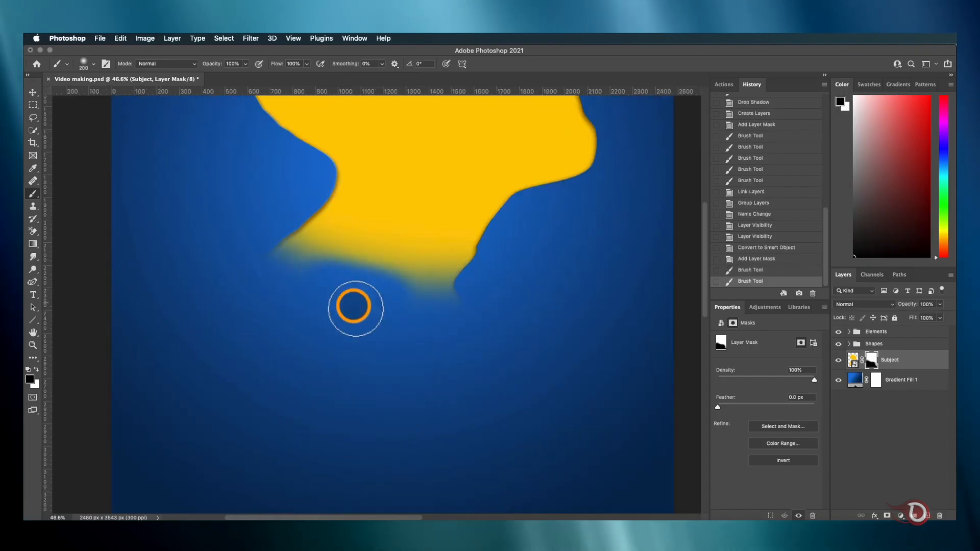
key(bracketright)
key(bracketright)
key(bracketright)
key(bracketright)
key(bracketright)
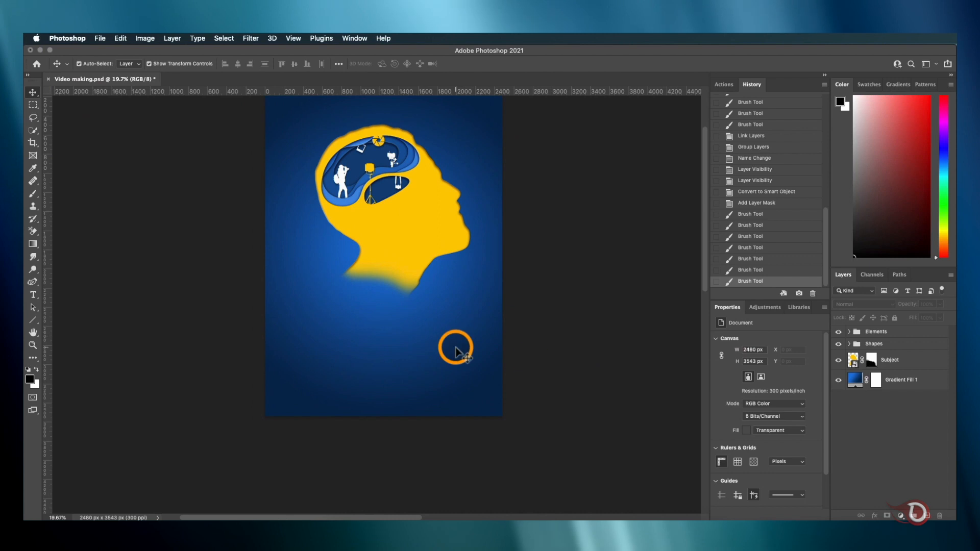
- Reposition the radial background gradient so its bright centre sits behind the head
double_click(855, 381)
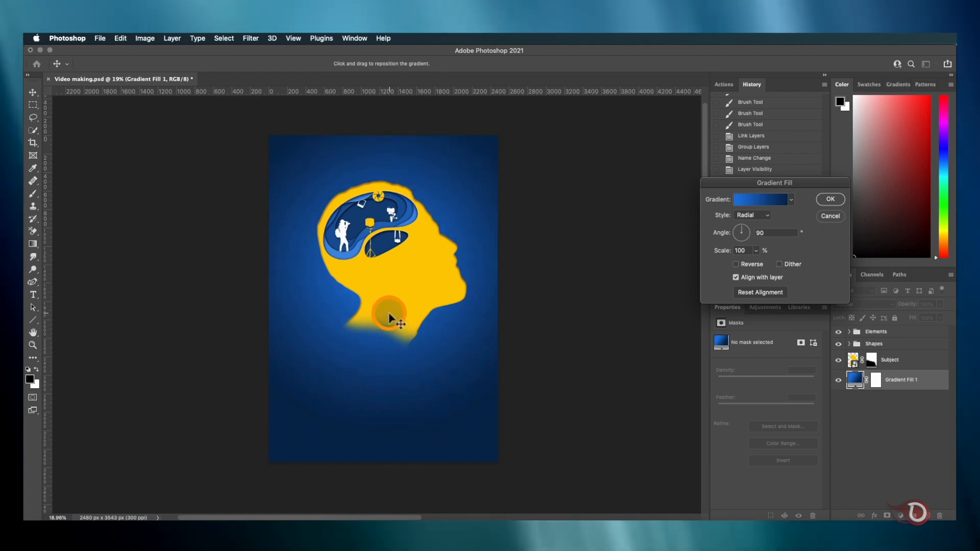
drag(389, 317, 391, 352)
click(842, 213)
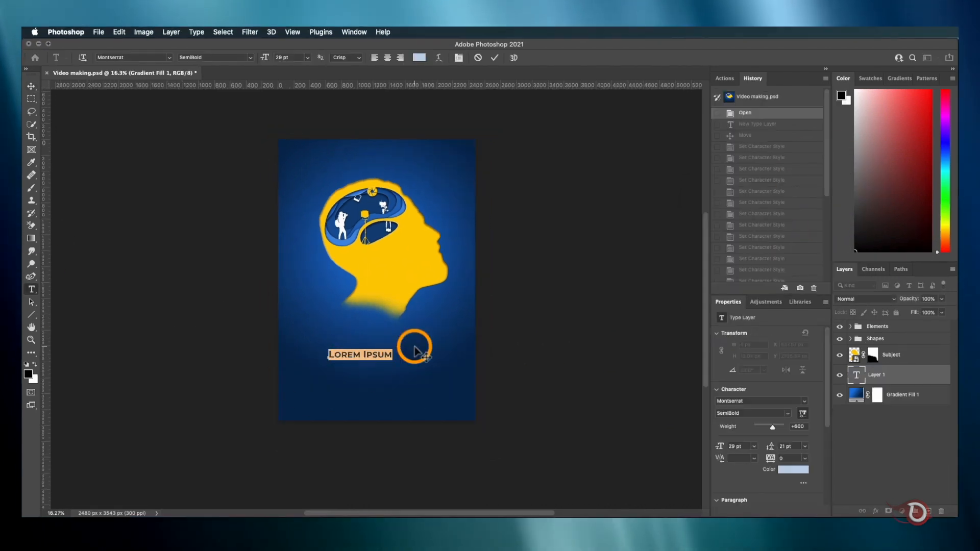
- Add the text line "if you can't stop thinking about it" in Montserrat below the head and move it inside the poster
text(IF YOU CAN'Tstop thinking about it)
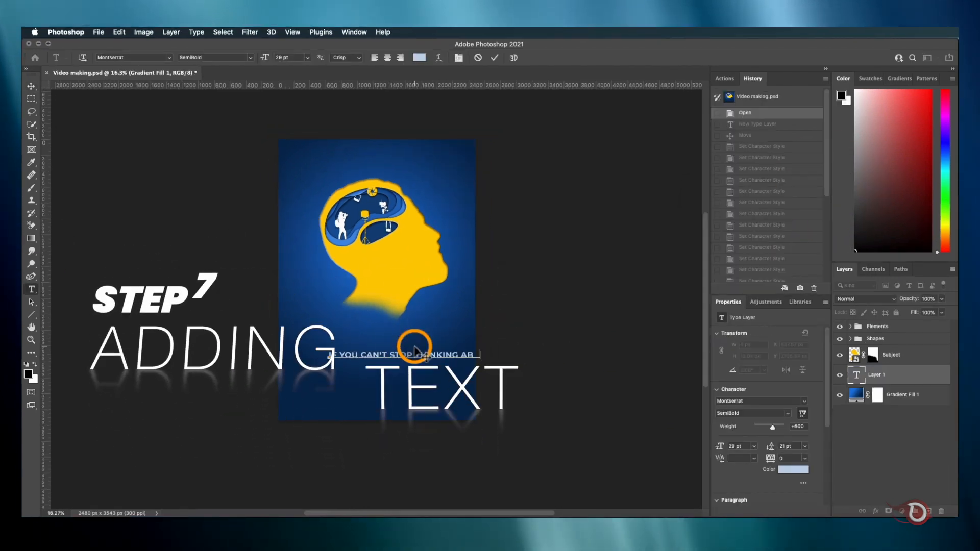
key(super+Return)
key(v)
drag(449, 354, 413, 354)
- Set the text line to Regular weight at 17 pt and centre it in the poster's lower part
drag(720, 447, 715, 447)
click(788, 414)
click(735, 384)
scroll(378, 297, up, 8)
click(787, 414)
click(735, 409)
drag(366, 421, 426, 421)
scroll(378, 297, down, 5)
drag(721, 447, 720, 446)
drag(720, 447, 720, 447)
drag(381, 395, 405, 407)
- Change the text line's colour to bright blue
click(793, 469)
click(776, 182)
key(Return)
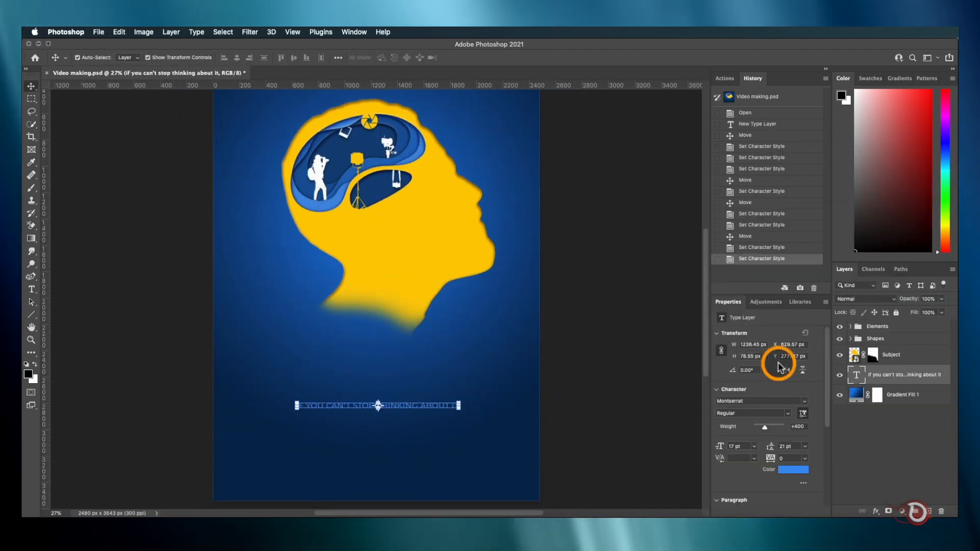
- Duplicate the text line just below, change the copy to "don't stop working on it" and enlarge it as a headline
double_click(406, 419)
drag(406, 406, 426, 454)
click(480, 276)
key(super+t)
- Set the headline to SemiBold with centred alignment and position it under the small text line
click(787, 413)
click(753, 470)
scroll(756, 408, down, 5)
click(732, 401)
drag(281, 438, 425, 450)
- Set the headline's leading to 36 pt and its colour to pale blue
scroll(789, 397, up, 5)
drag(774, 423, 769, 424)
key(super+t)
key(Return)
click(793, 447)
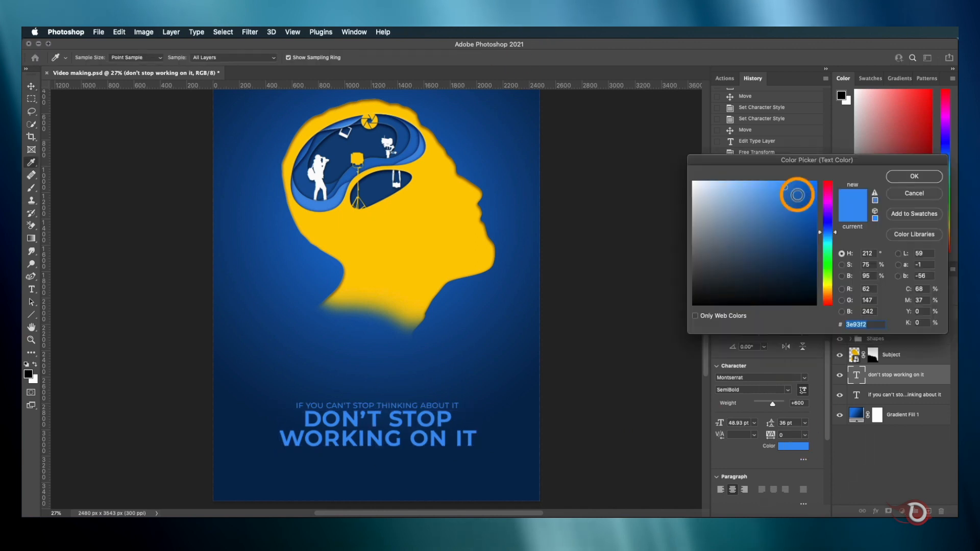
click(914, 176)
- Set the small text line to 16 pt, align it with DON'T STOP and scale it to match that line's width
click(904, 394)
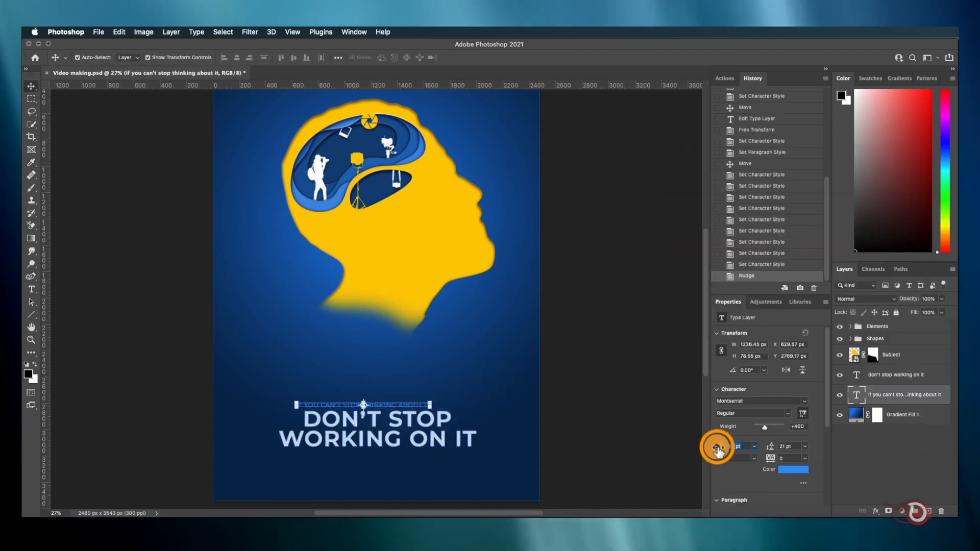
key(super+1)
scroll(407, 411, down, 8)
drag(386, 276, 415, 283)
drag(108, 283, 111, 282)
drag(678, 283, 655, 283)
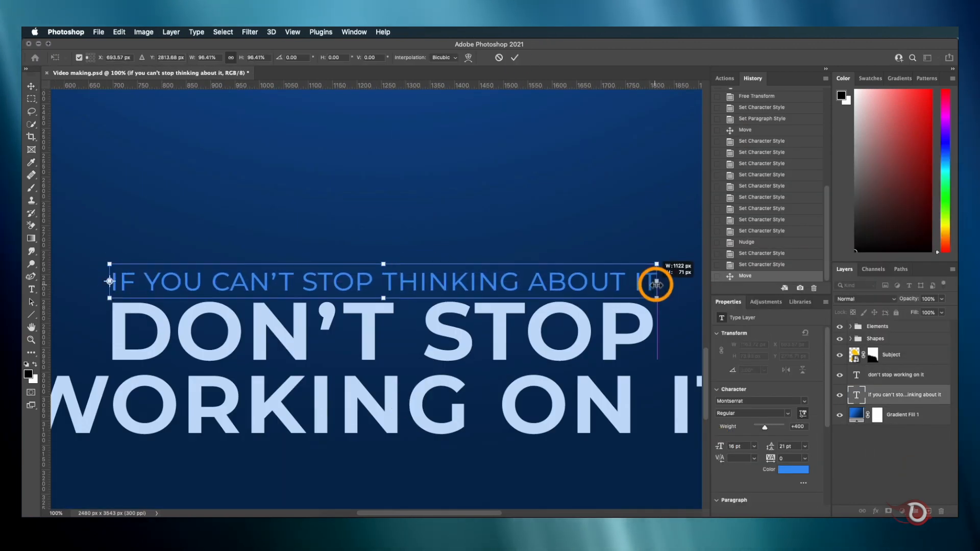
key(Return)
click(610, 262)
key(super+0)
- Set the headline's font weight to Medium and widen its letter tracking slightly
click(394, 373)
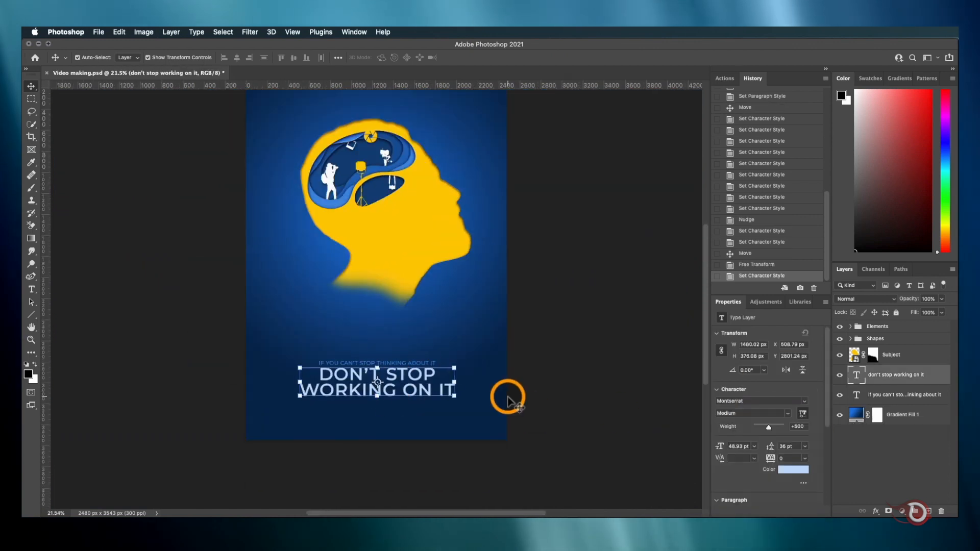
drag(770, 462, 778, 462)
click(788, 414)
click(747, 431)
- Scale the small text line up to match the widened headline
key(super+t)
click(900, 396)
scroll(377, 299, up, 8)
drag(504, 437, 524, 439)
key(Return)
- Nudge the small text line up slightly to space it from the headline, and check the whole poster
scroll(573, 381, down, 3)
click(573, 381)
click(433, 403)
key(shift+Up)
click(541, 375)
scroll(424, 387, down, 5)
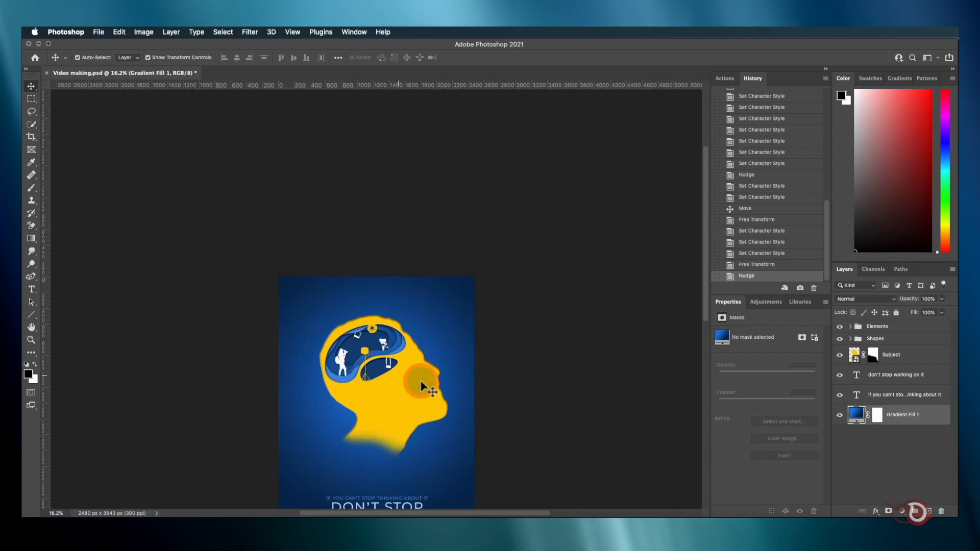
scroll(423, 386, down, 5)
scroll(421, 387, up, 2)
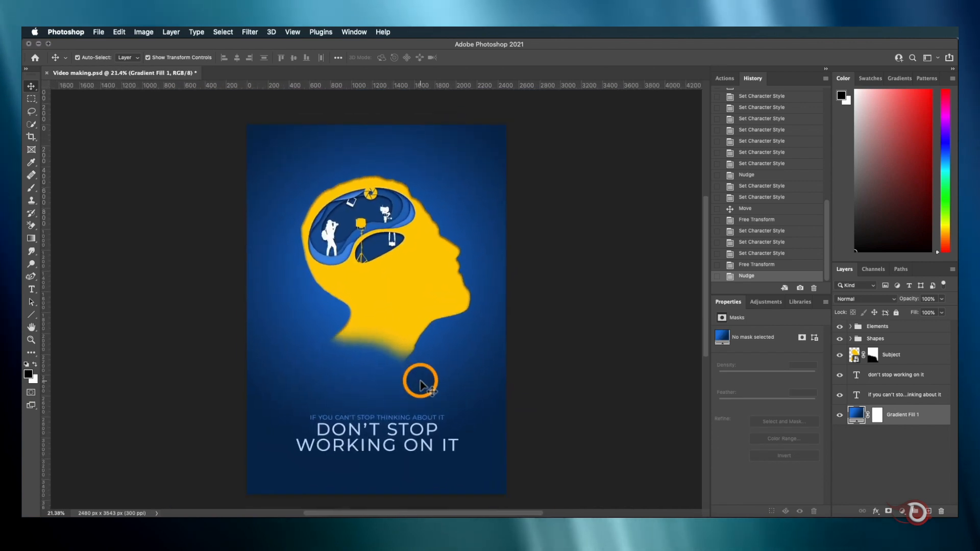